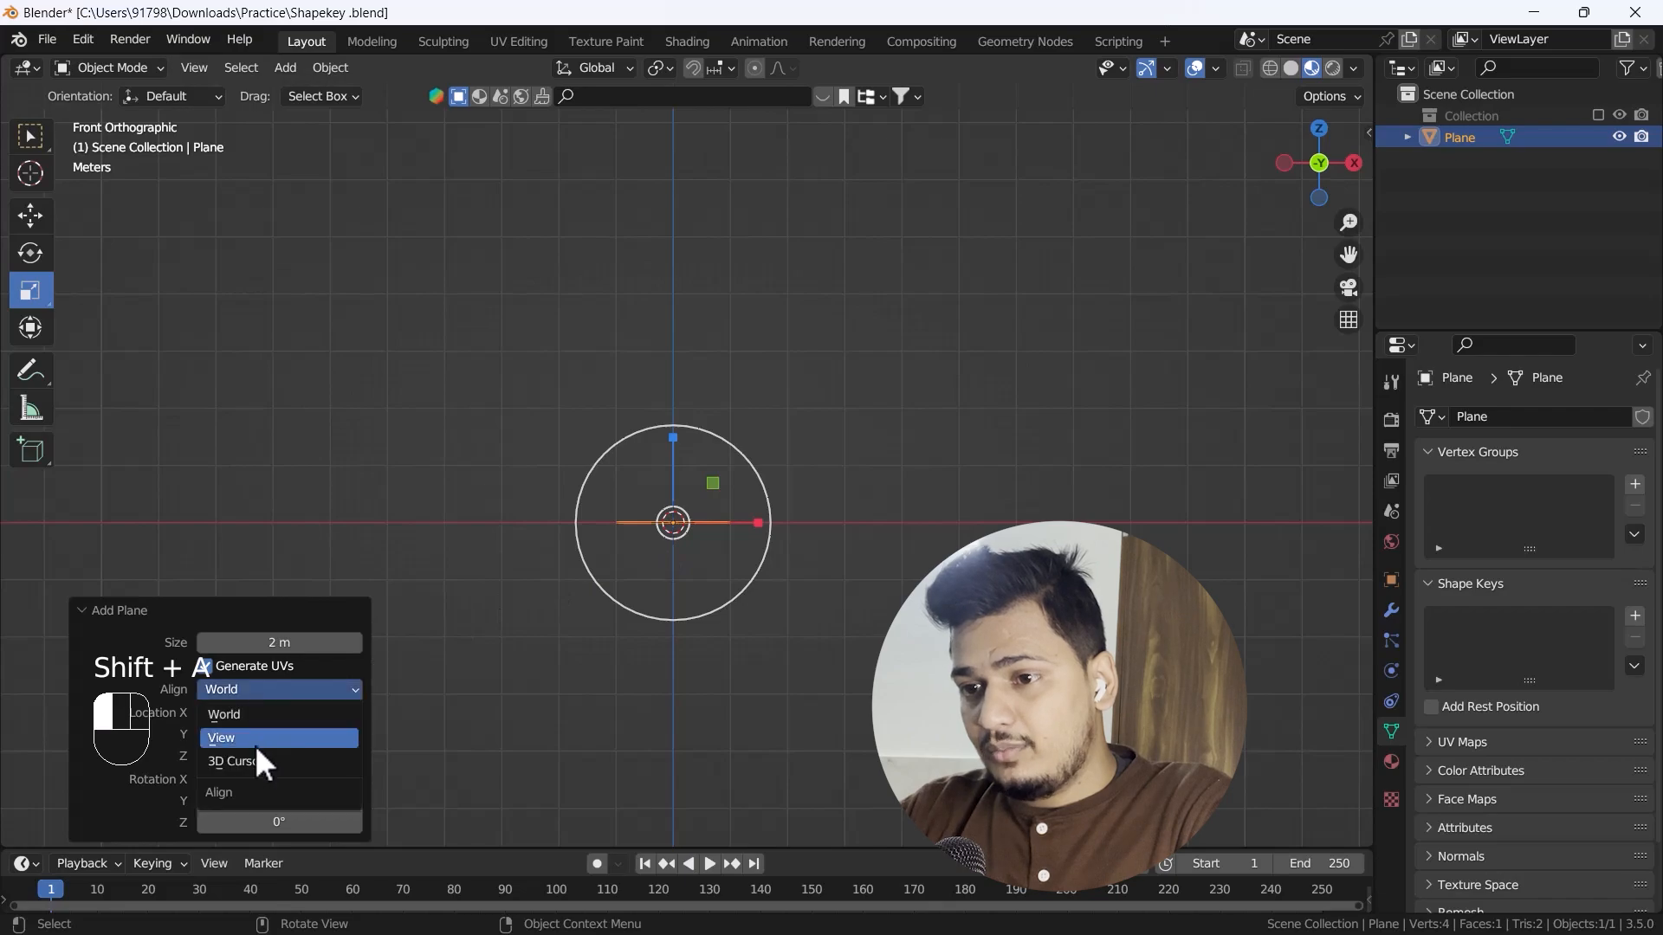
Step: Align the new plane to the view and subdivide its mesh four times with one cut each
left_click(270, 735)
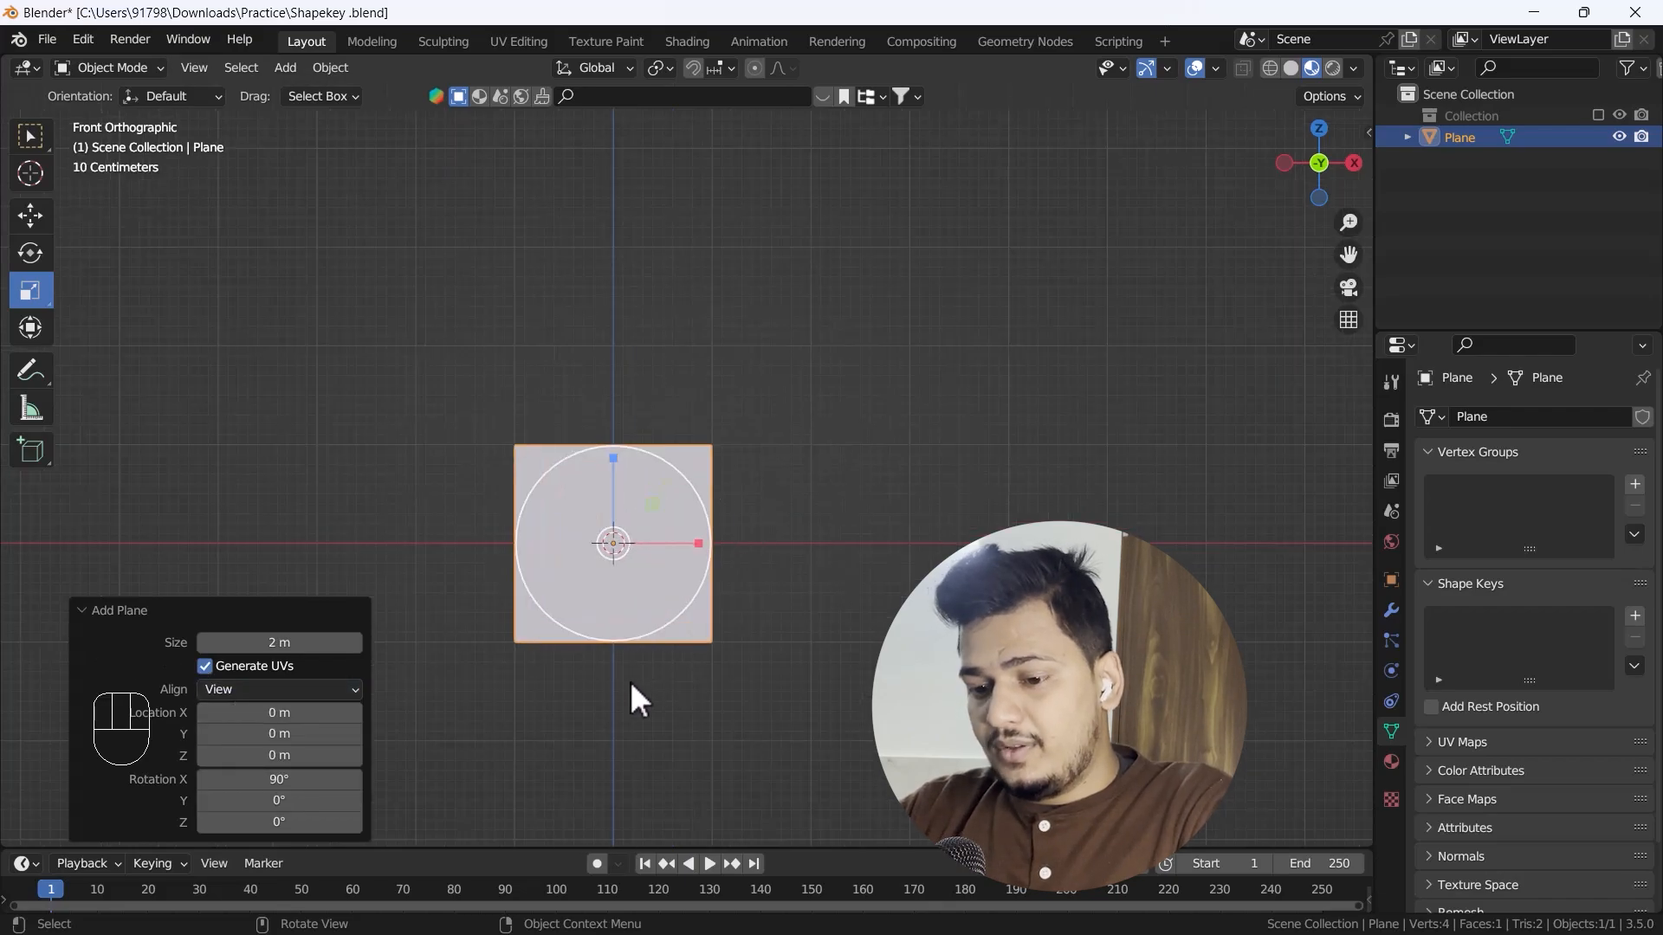
key("Tab")
right_click(666, 501)
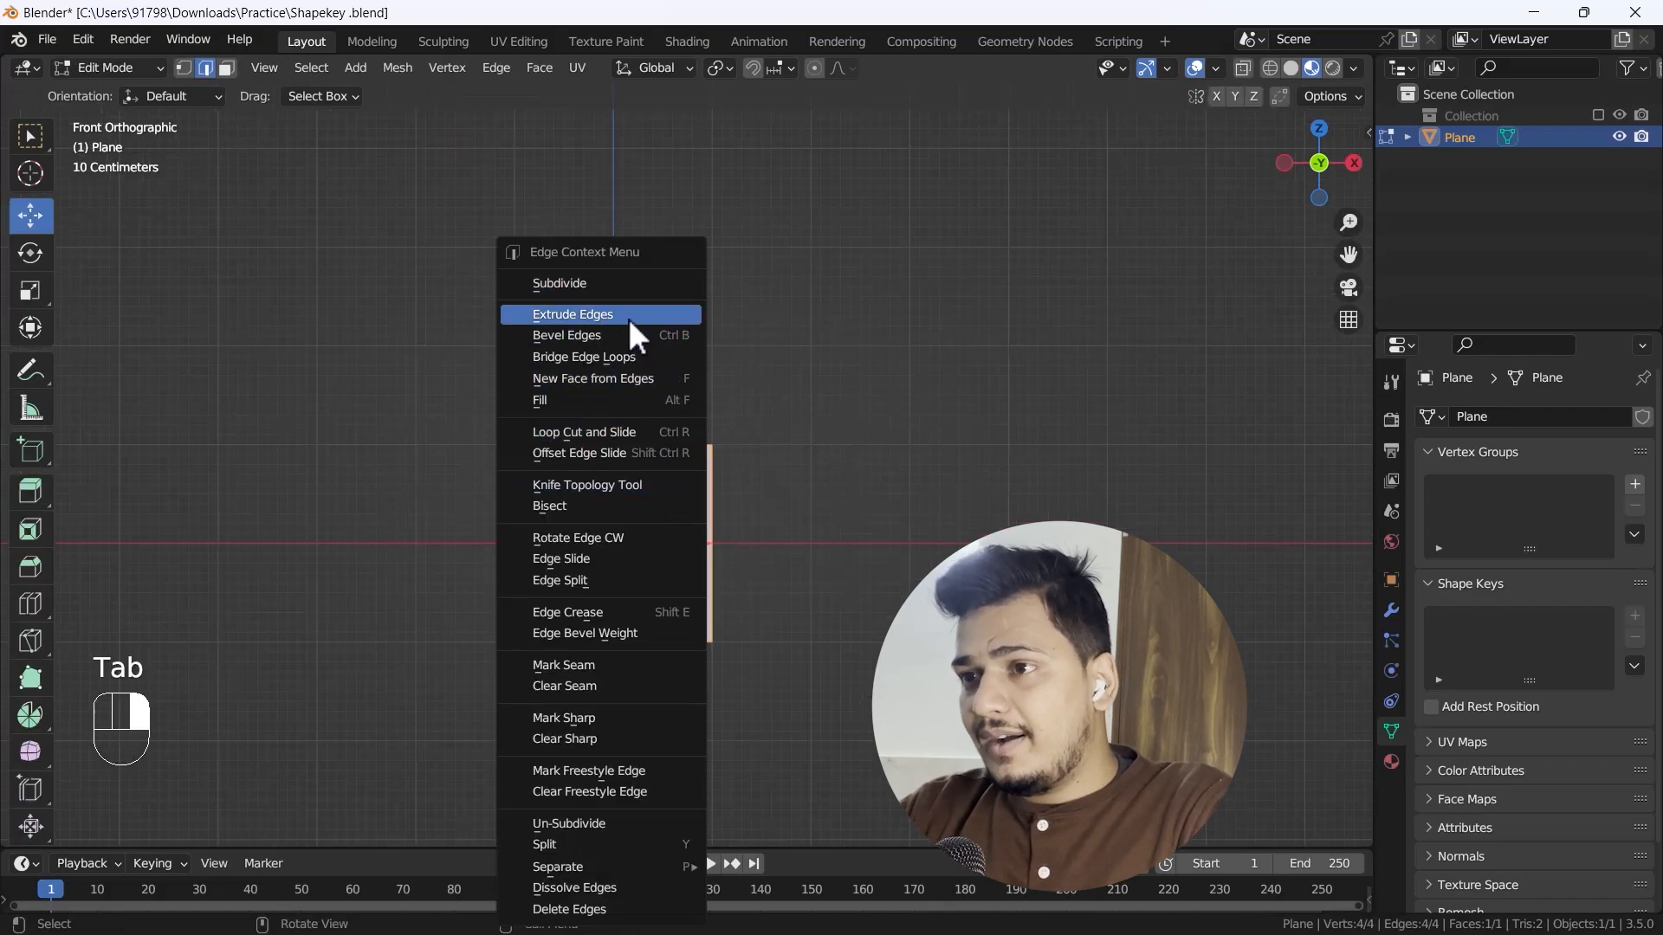
left_click(631, 286)
right_click(656, 470)
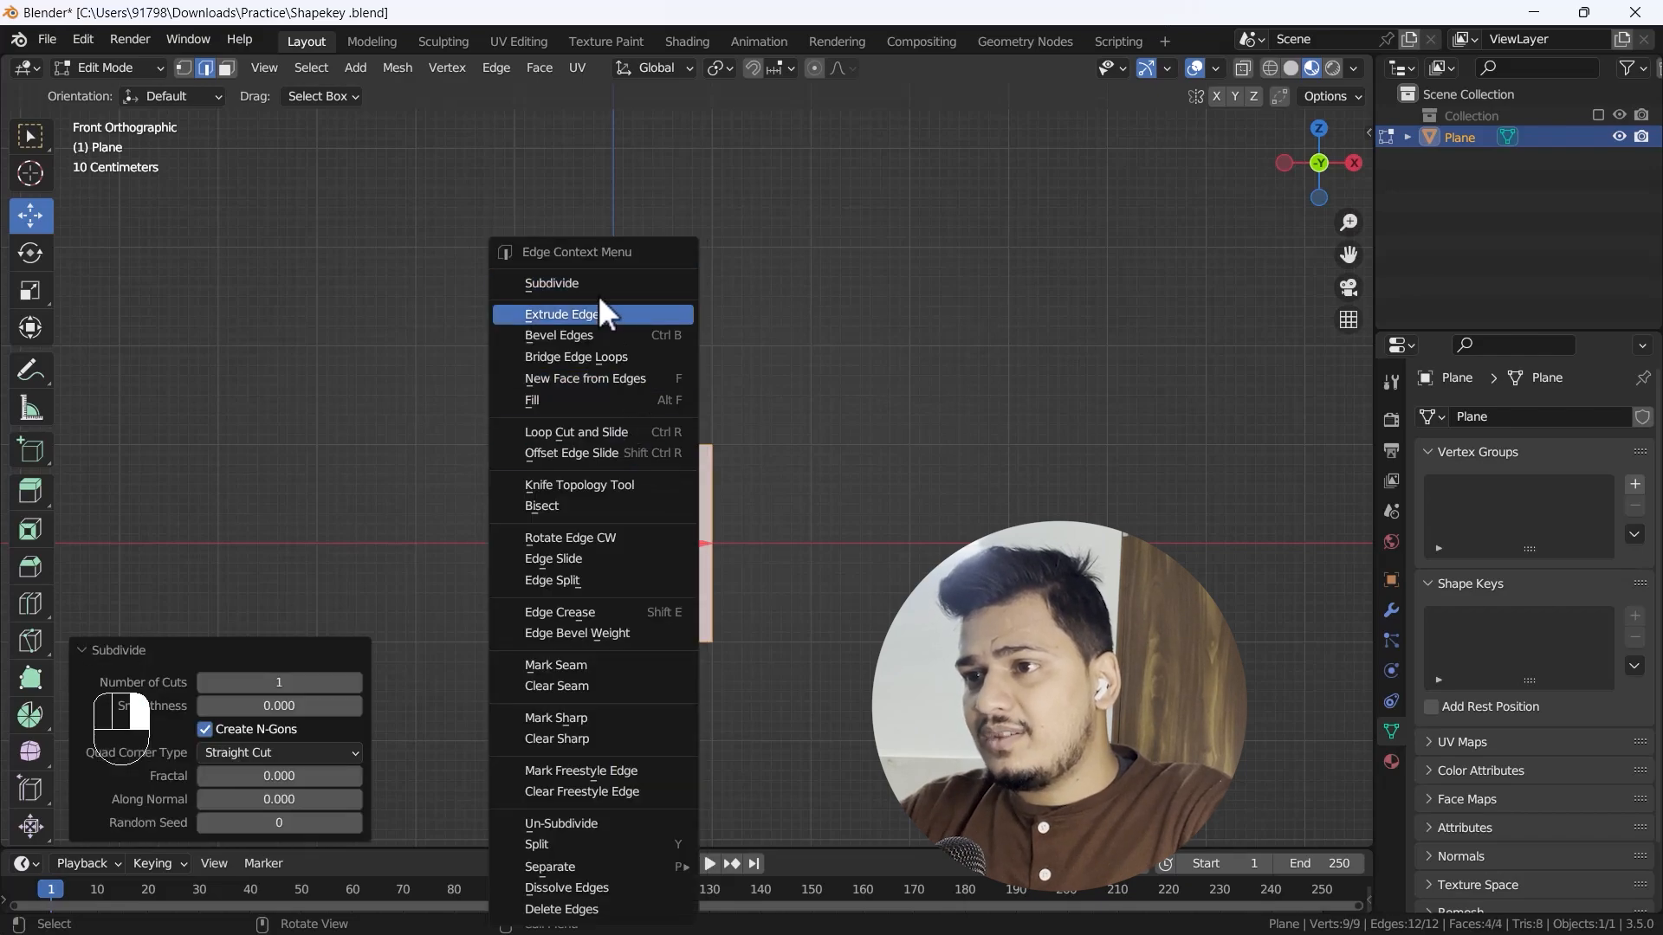
left_click(597, 286)
right_click(632, 496)
left_click(582, 285)
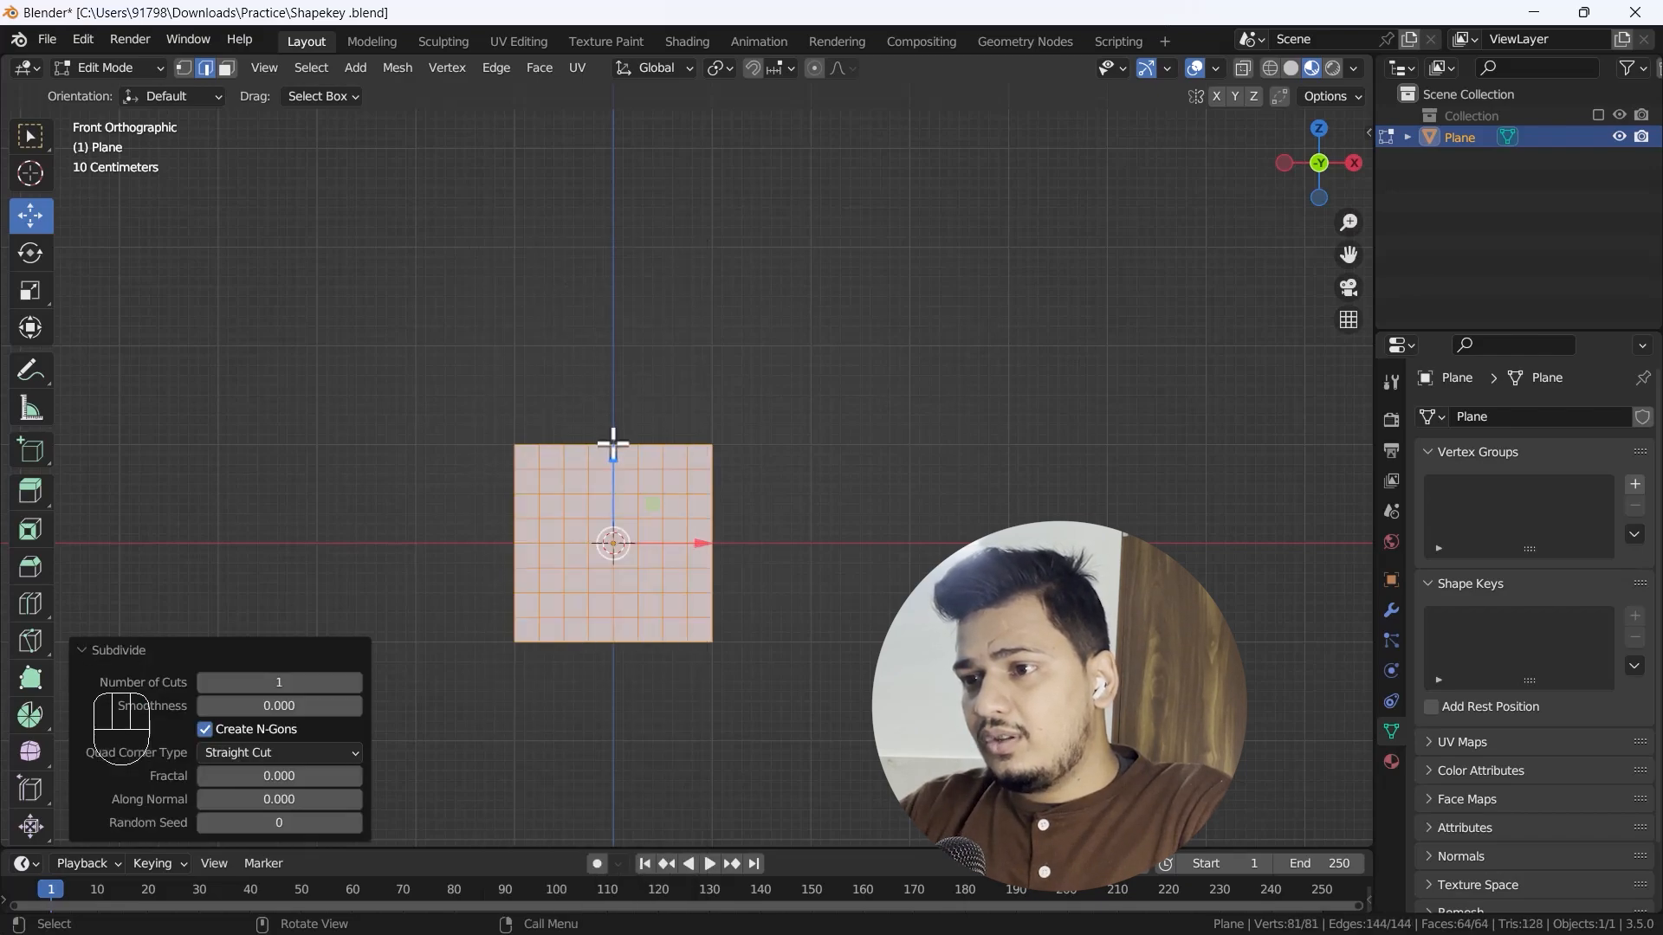
right_click(607, 442)
left_click(548, 283)
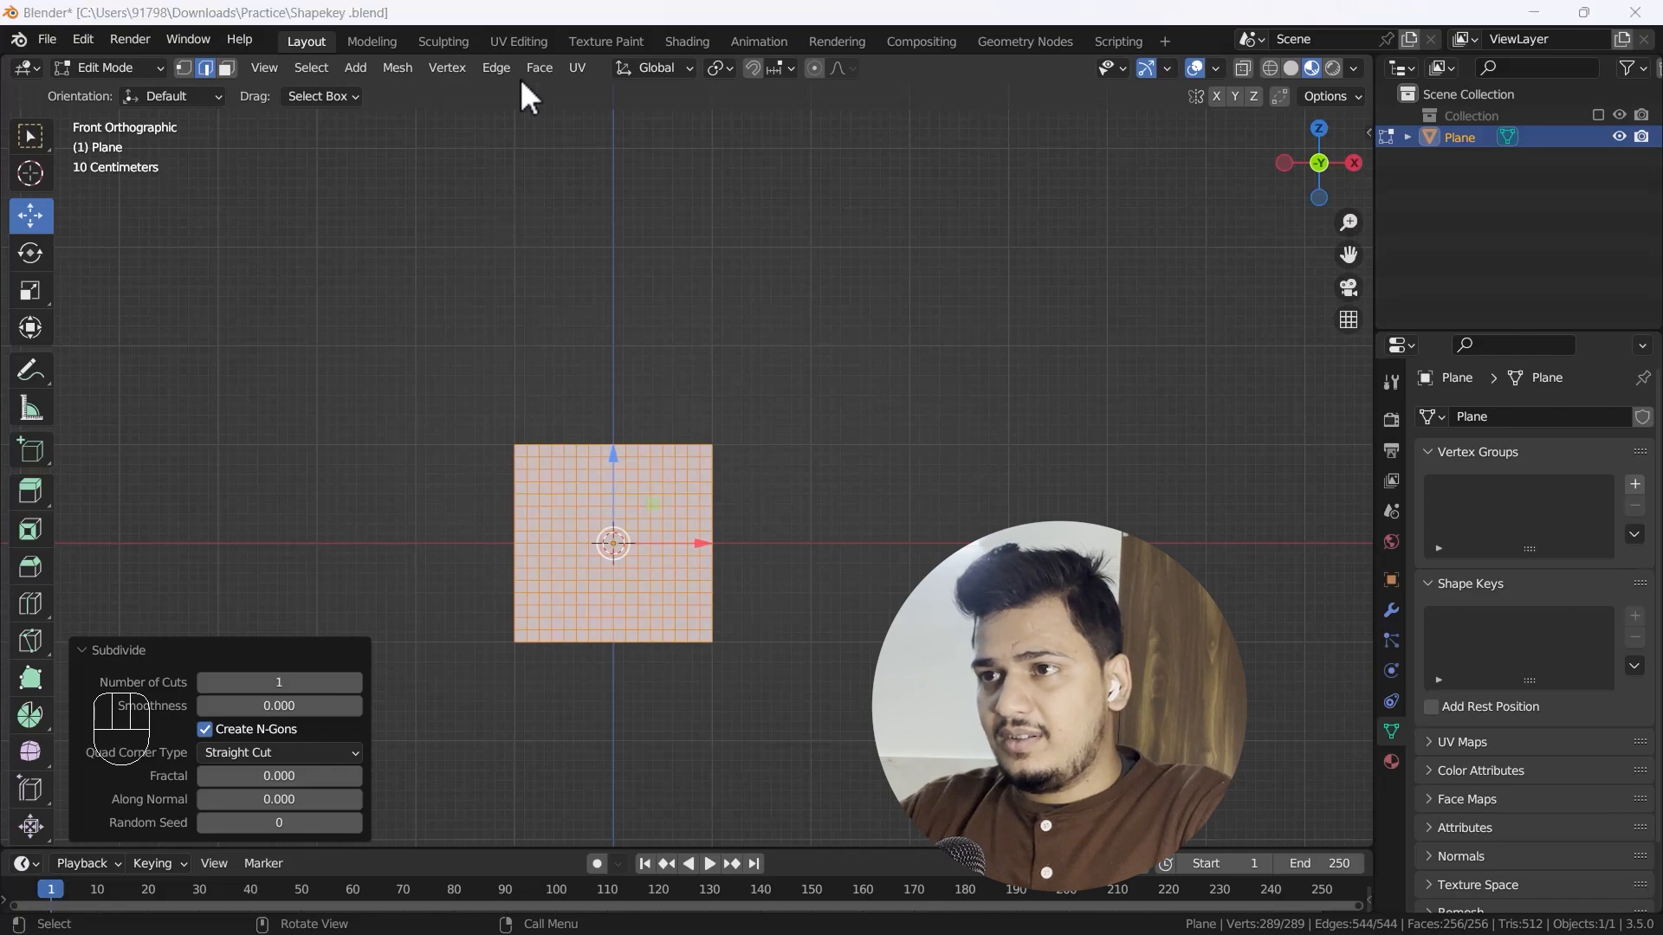
left_click(596, 335)
key("Tab")
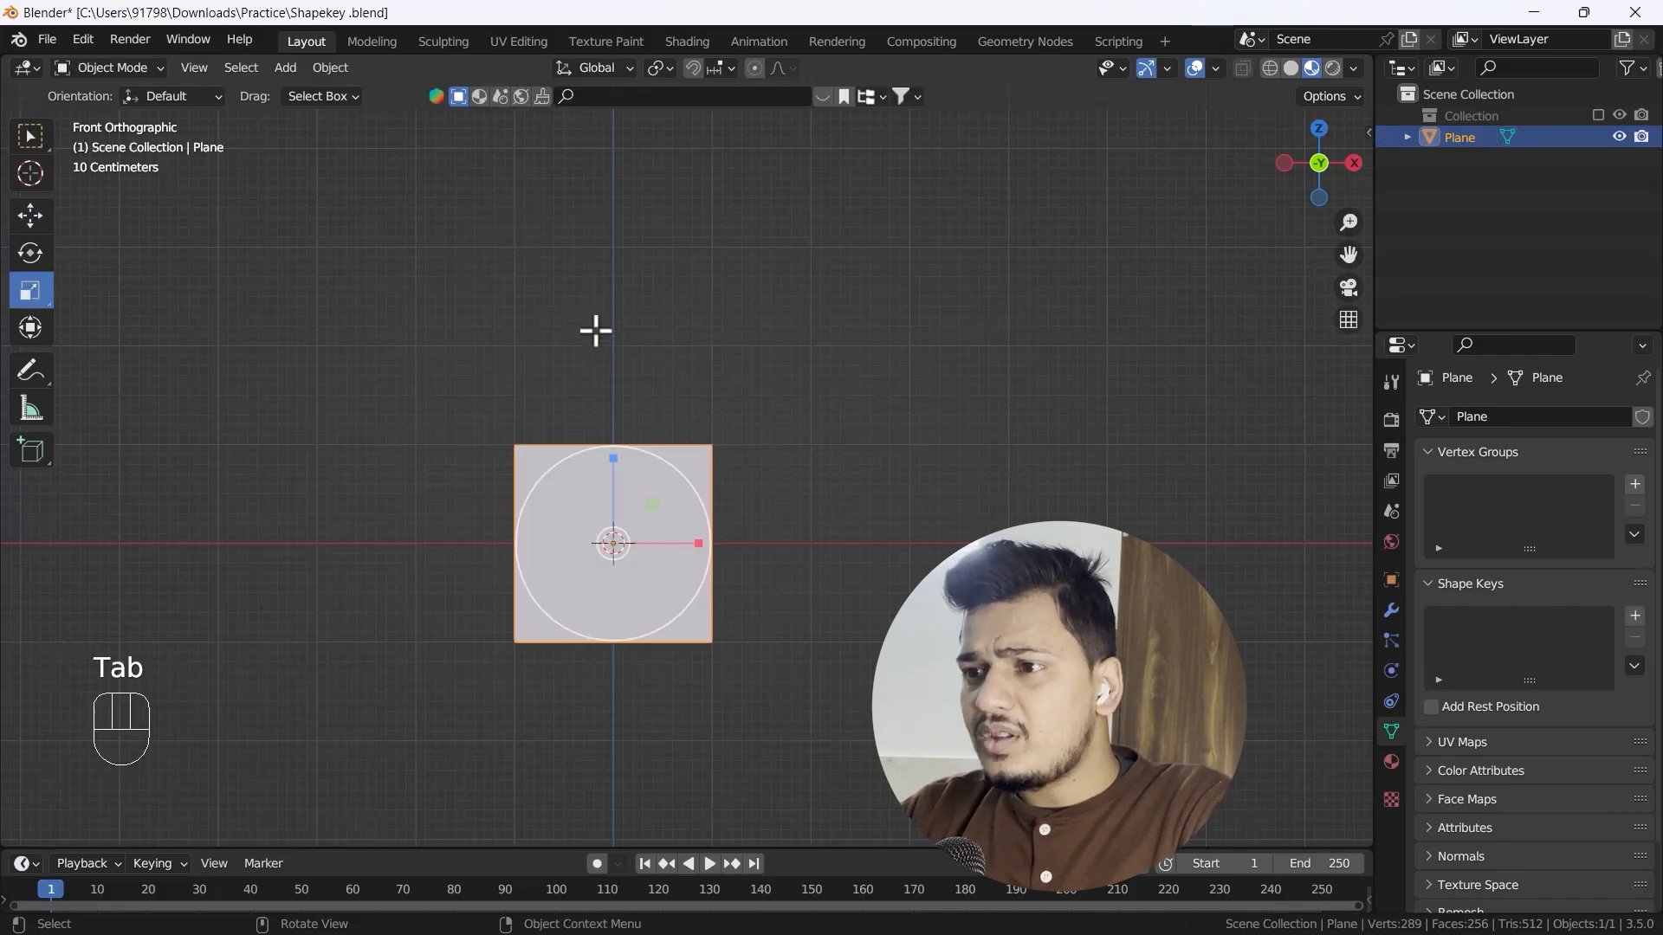
Step: Inspect the plane's subdivided grid and add a basis shape key plus a second relative shape key to it
scroll(631, 589, "up", 4)
middle_click_drag(732, 617, 723, 600, "shift")
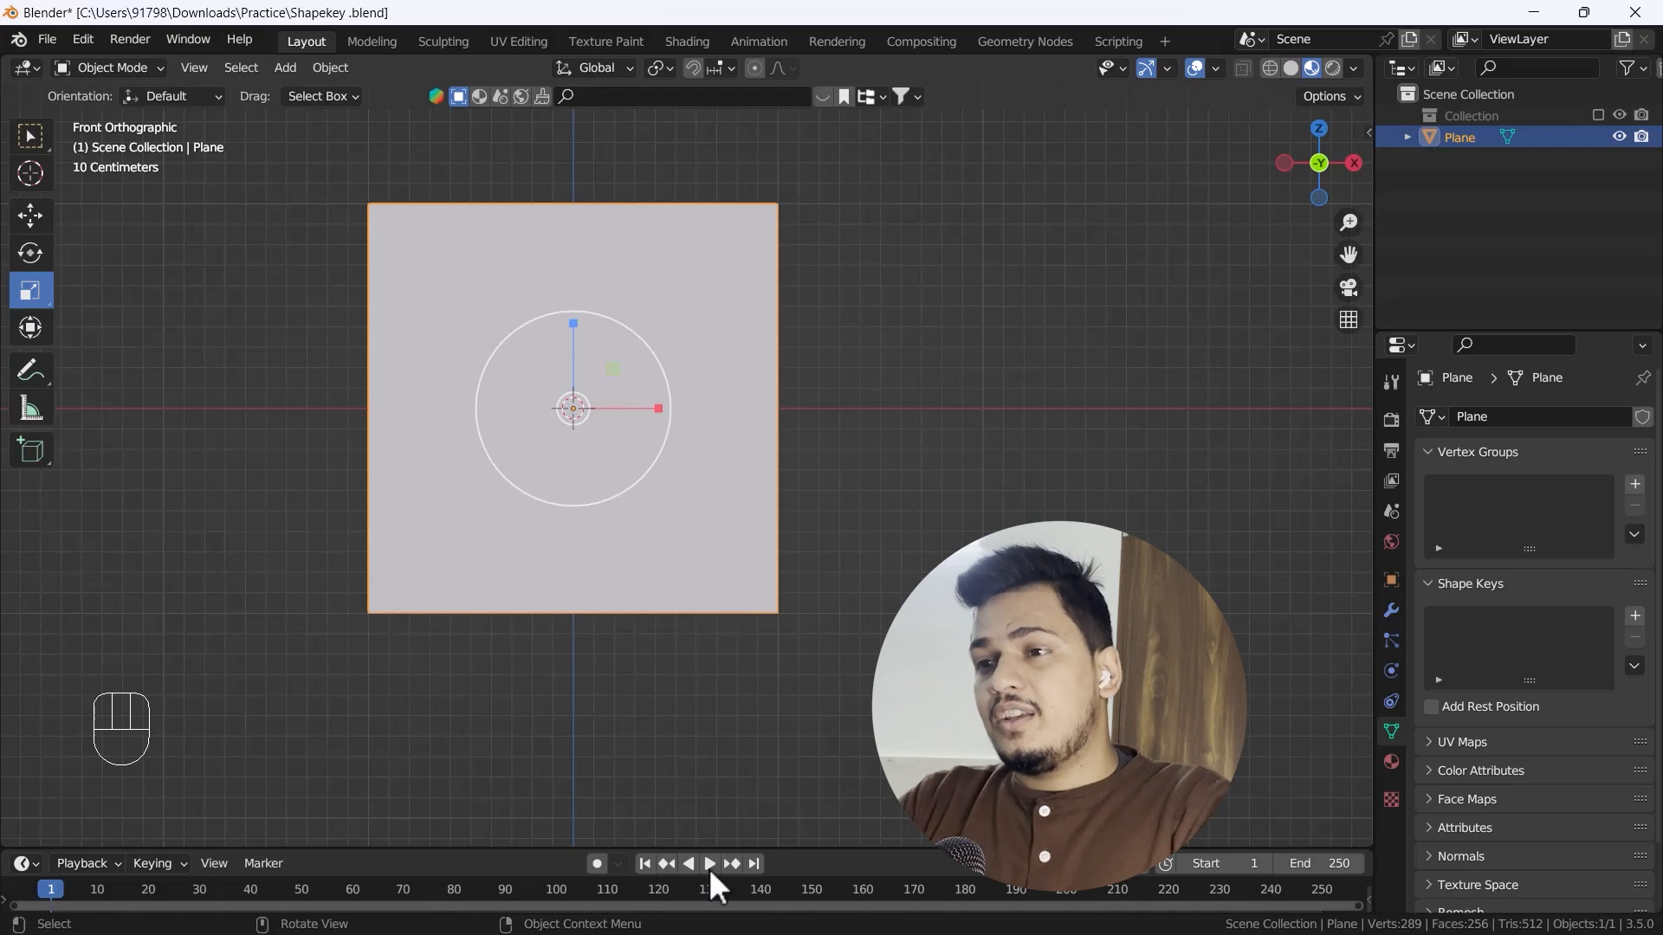
key("Tab")
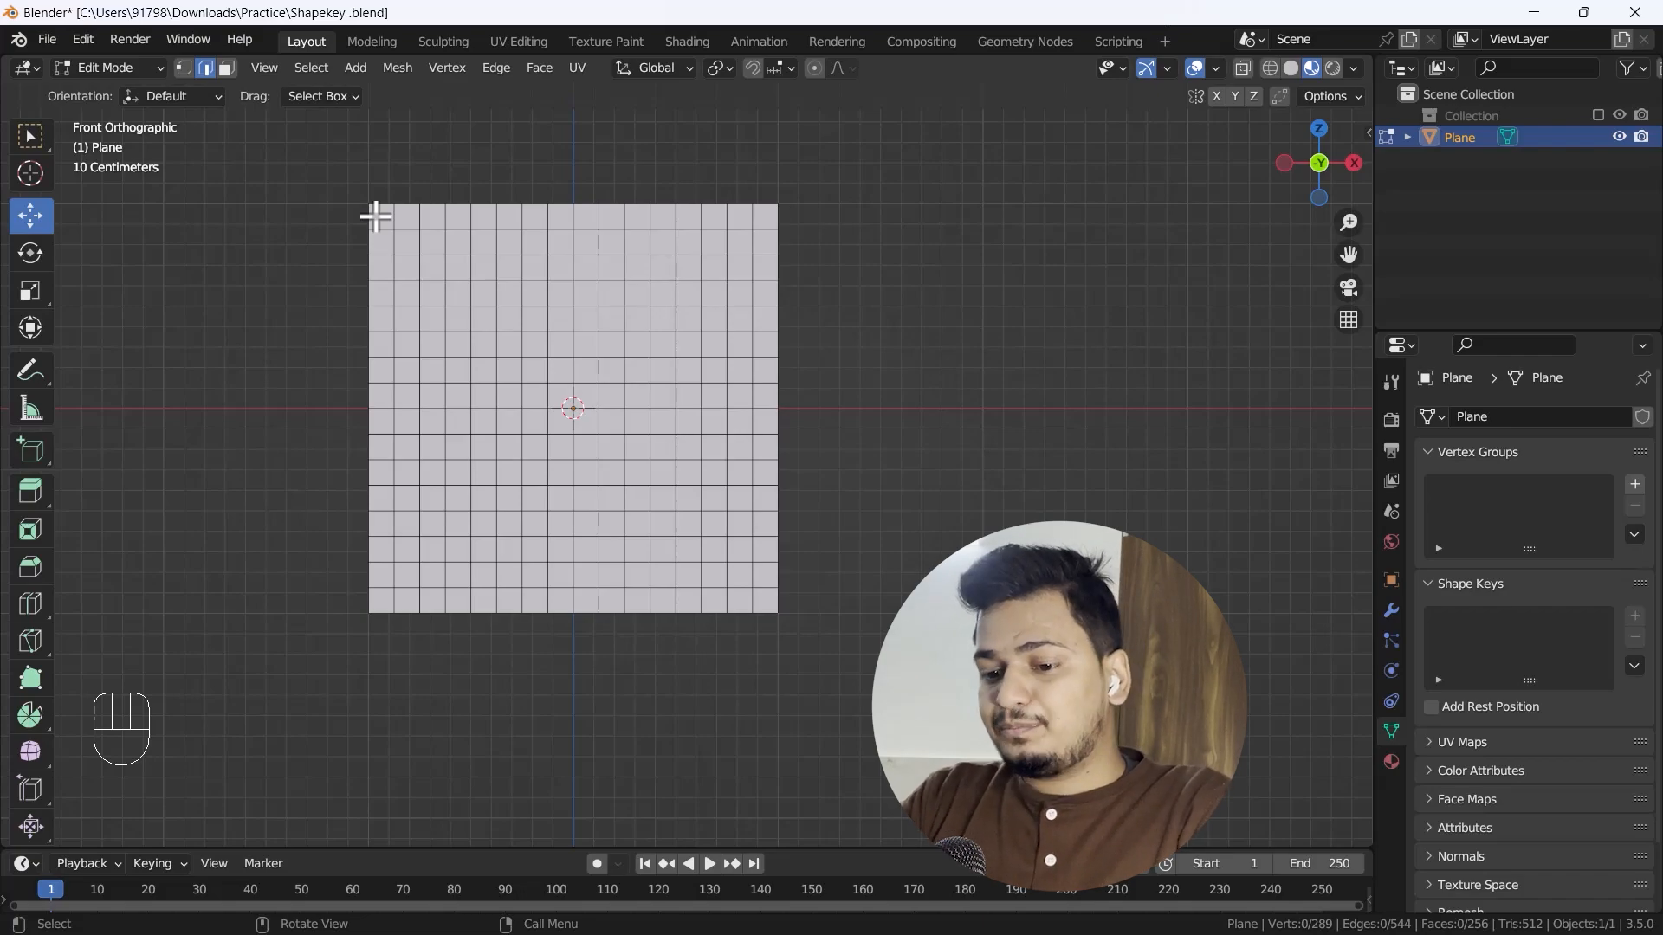
key("Tab")
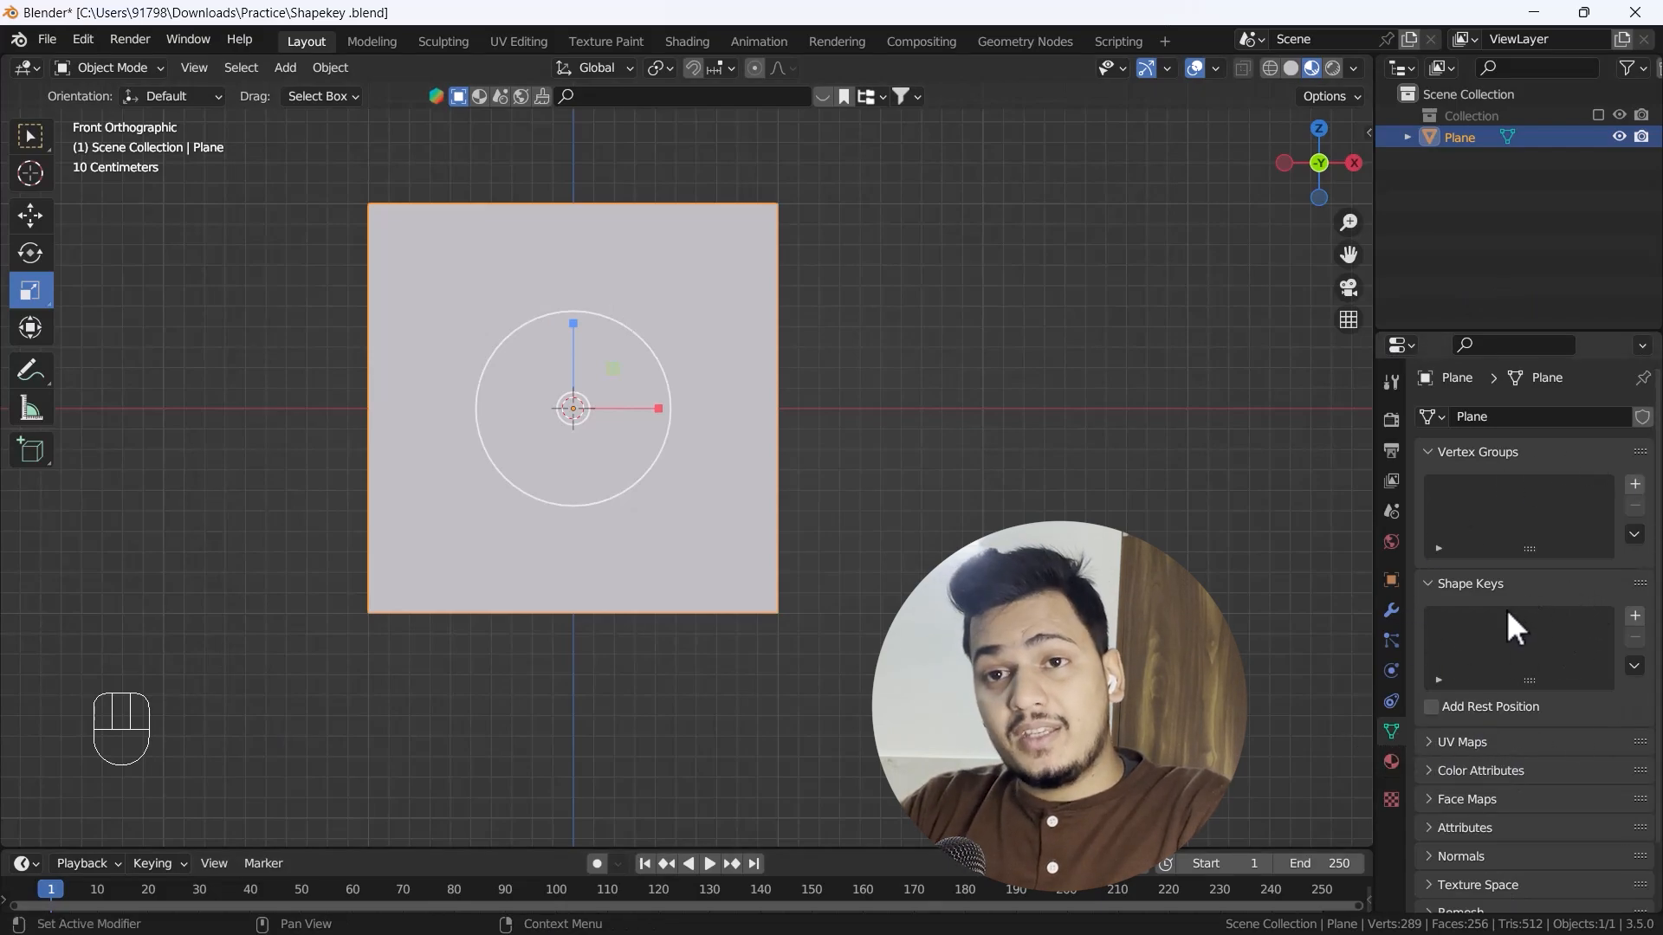
left_click(1635, 617)
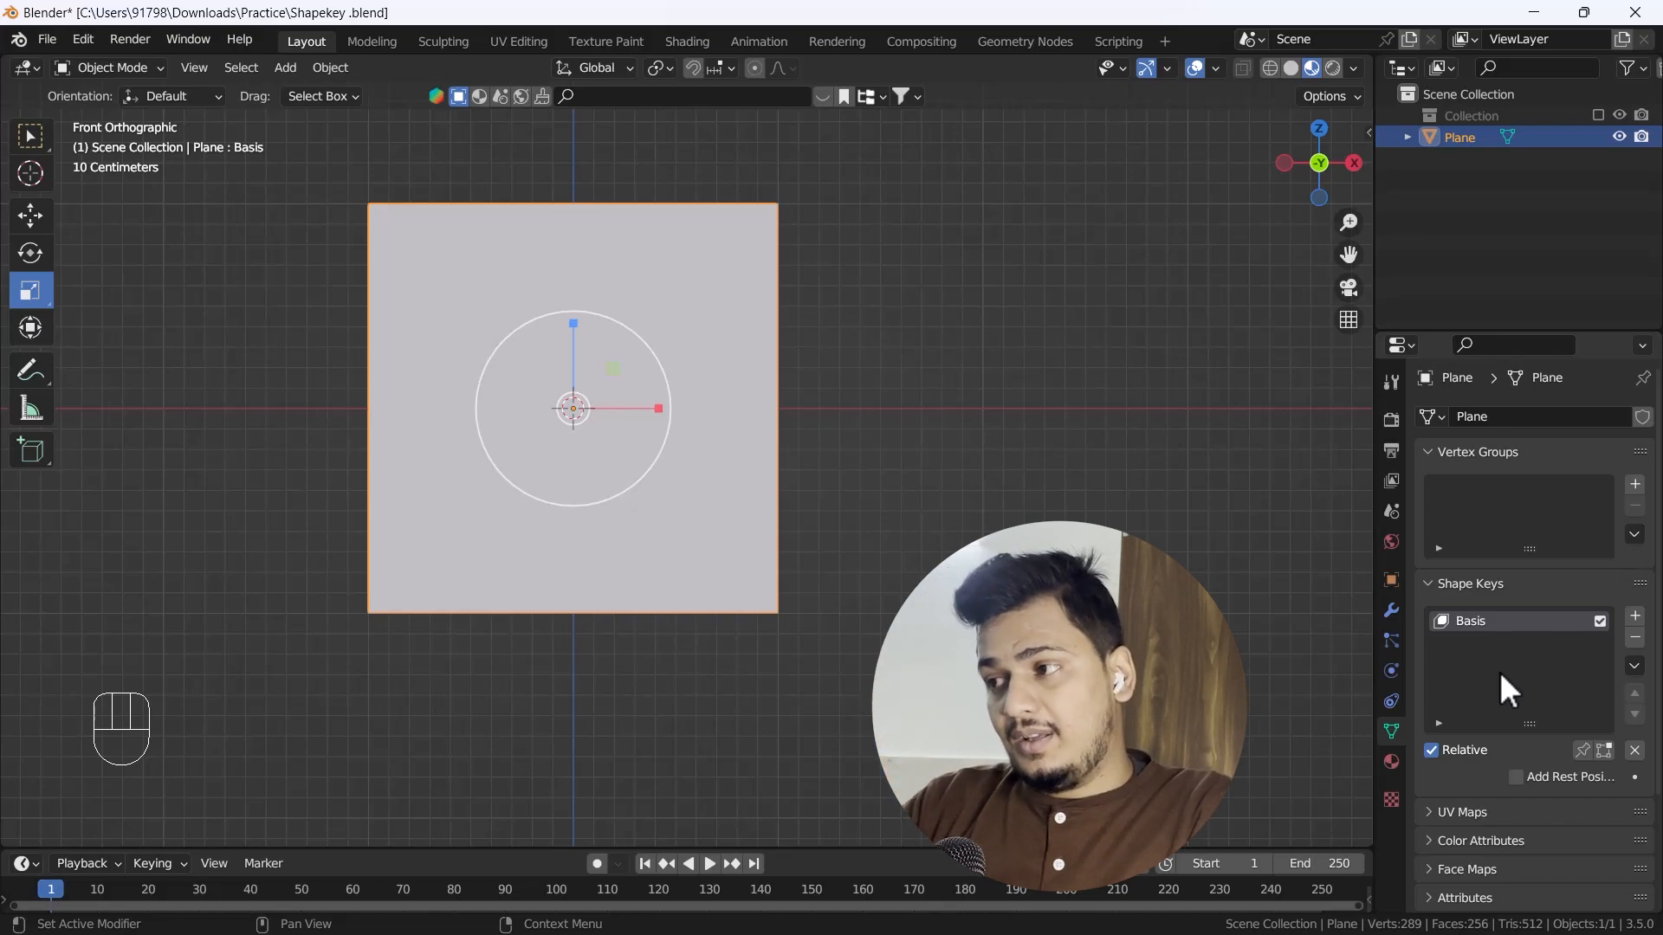
left_click(1636, 616)
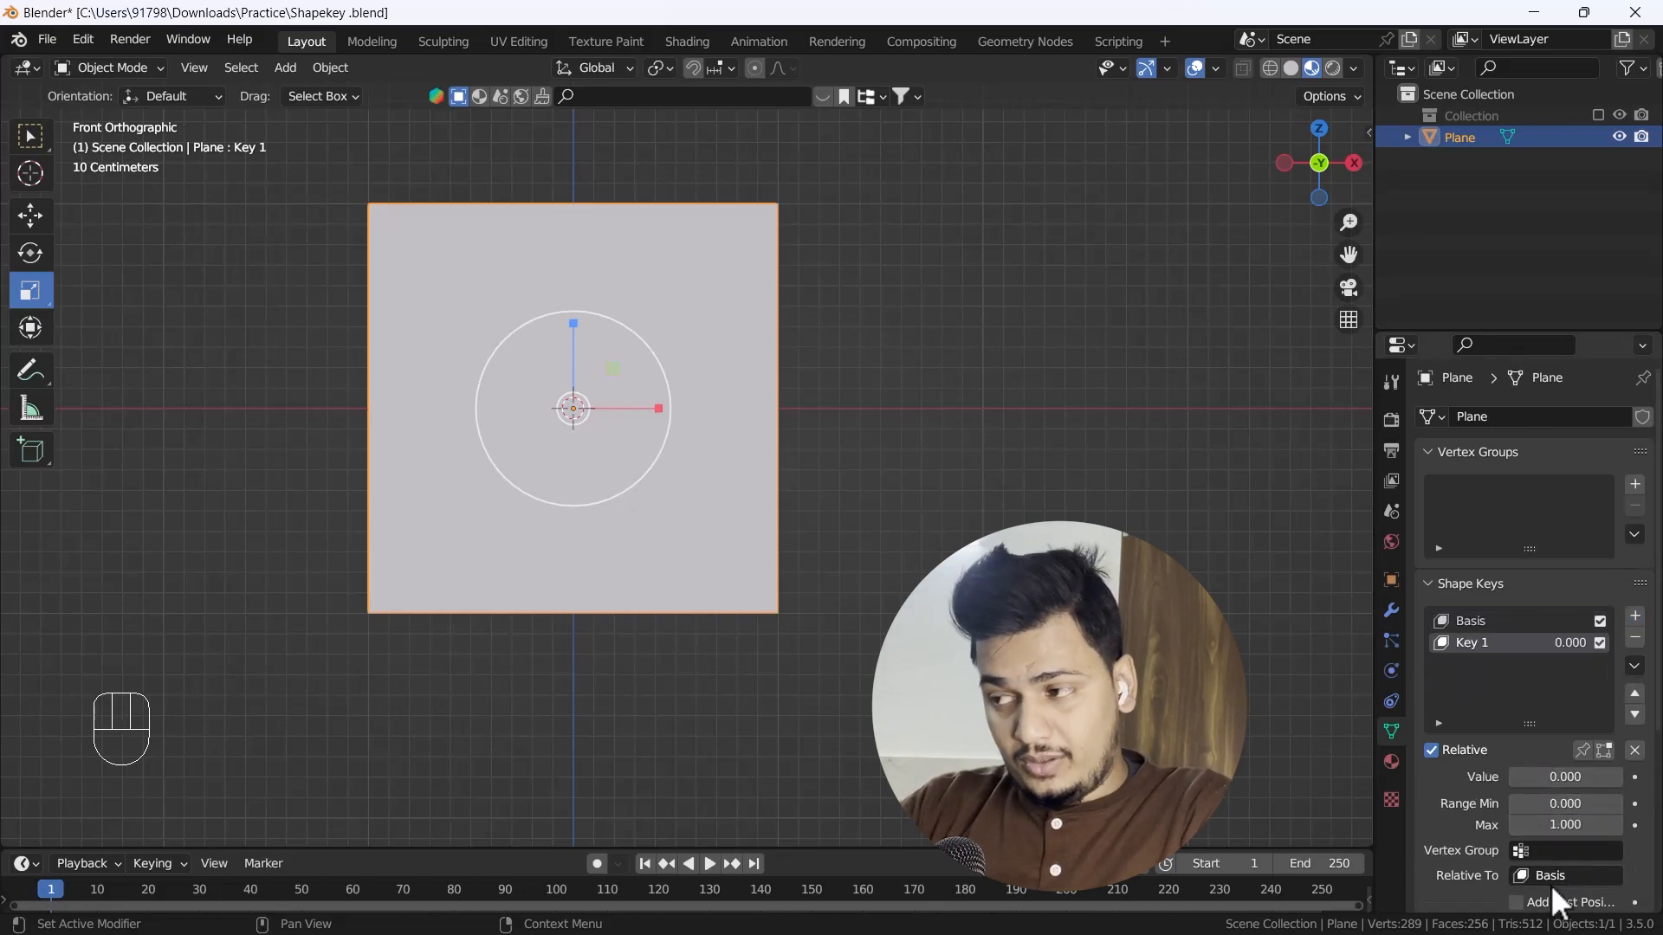
Step: Review the basis and second shape keys along with the second key's name, value and range settings
scroll(1466, 859, "down", 3)
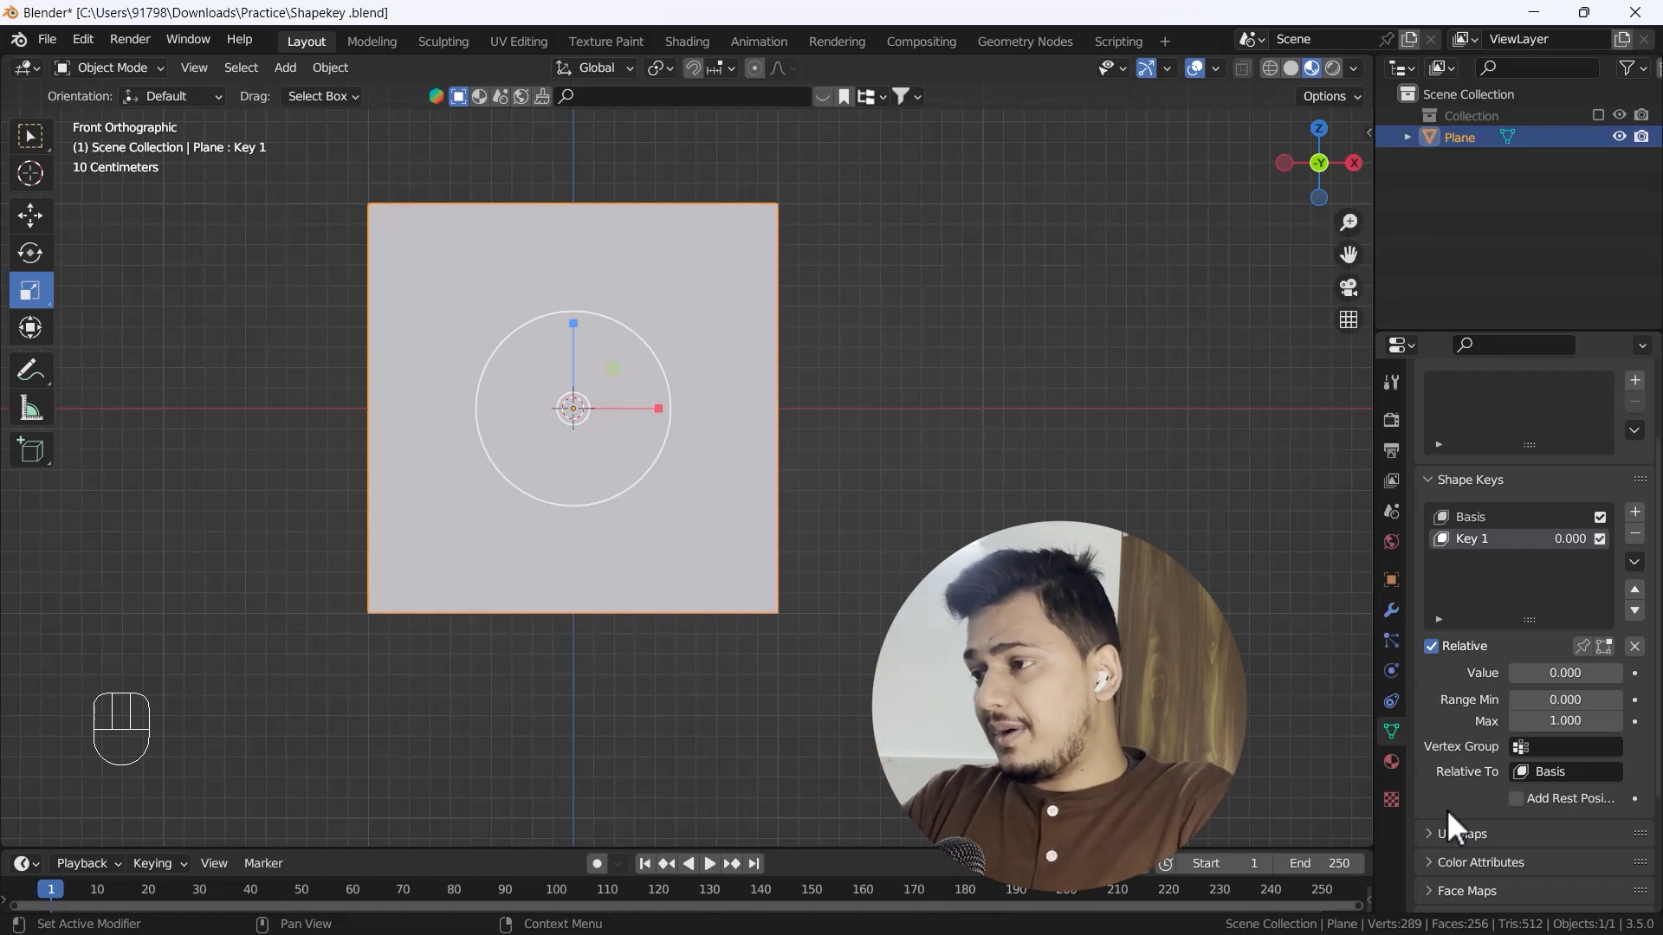
left_click(1479, 518)
left_click(1475, 540)
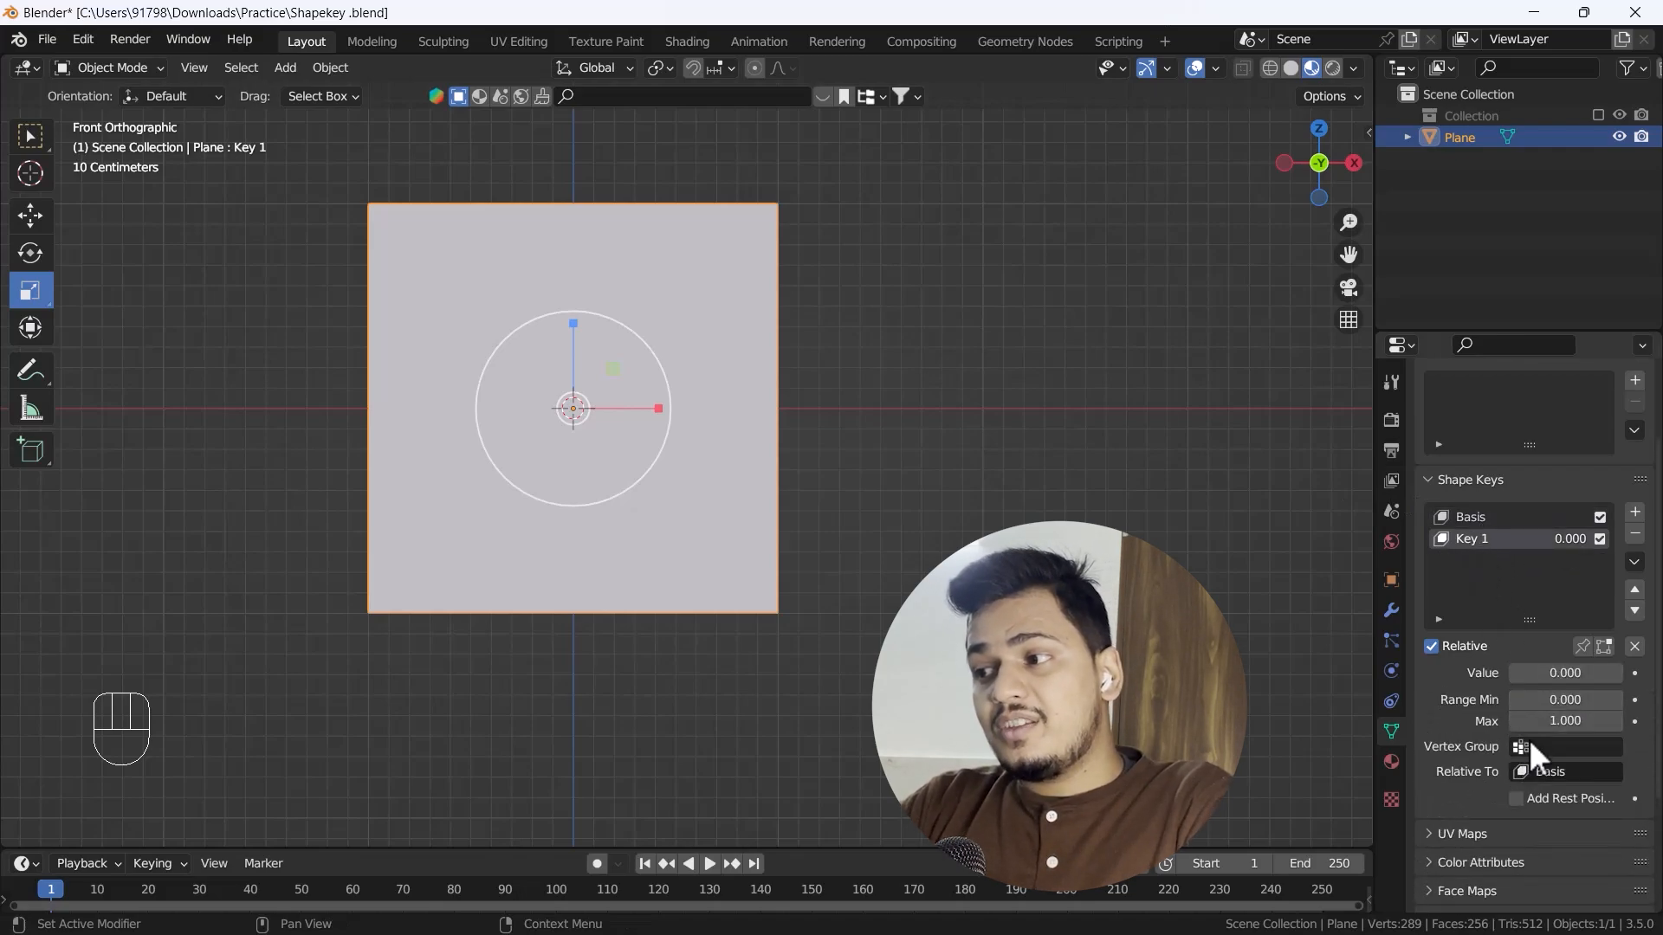
double_click(1490, 537)
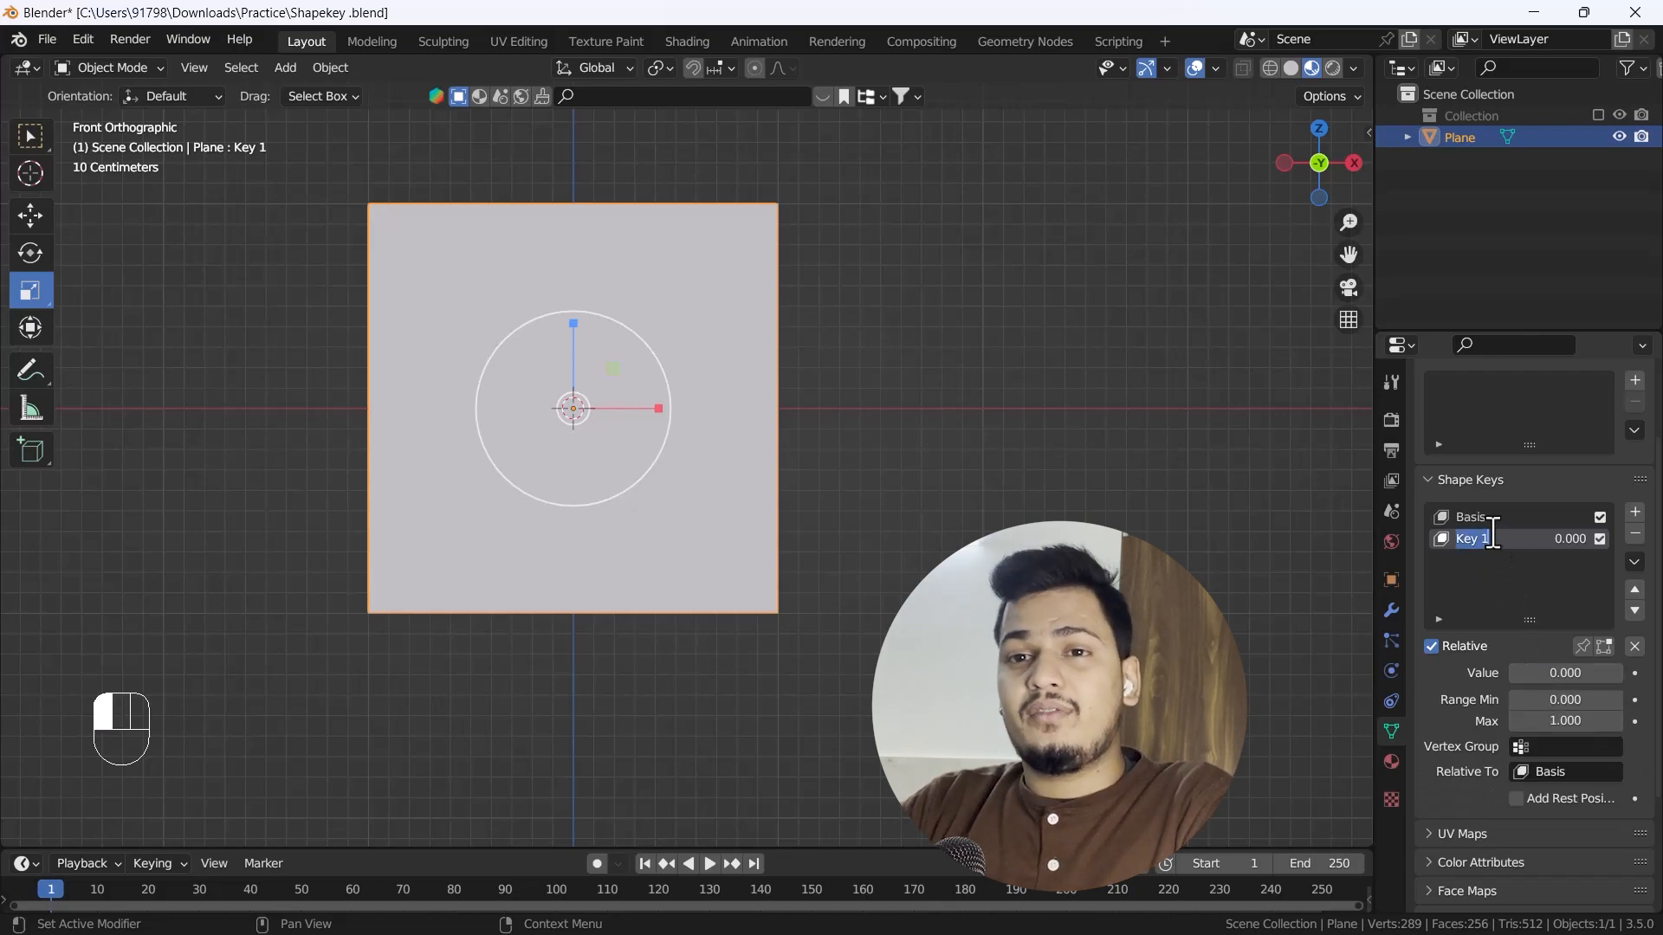
left_click(1485, 570)
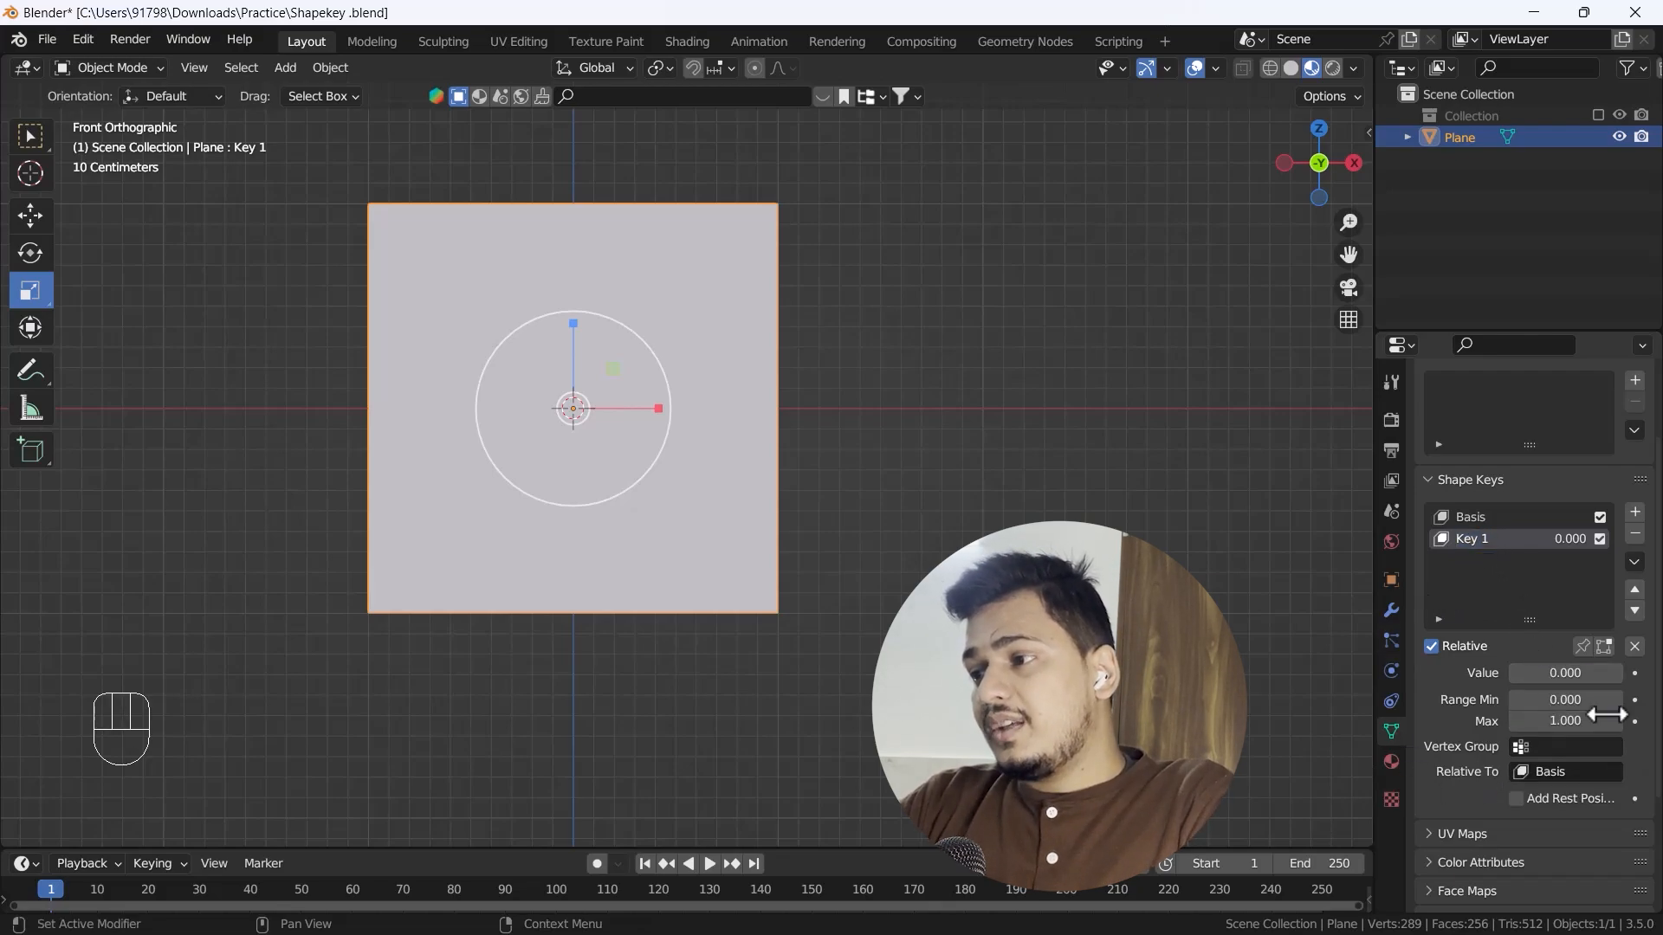
mouse_move(1558, 674)
left_mouse_down()
mouse_move(1656, 674)
mouse_move(1546, 675)
left_mouse_up()
left_click_drag(1546, 674, 1542, 675)
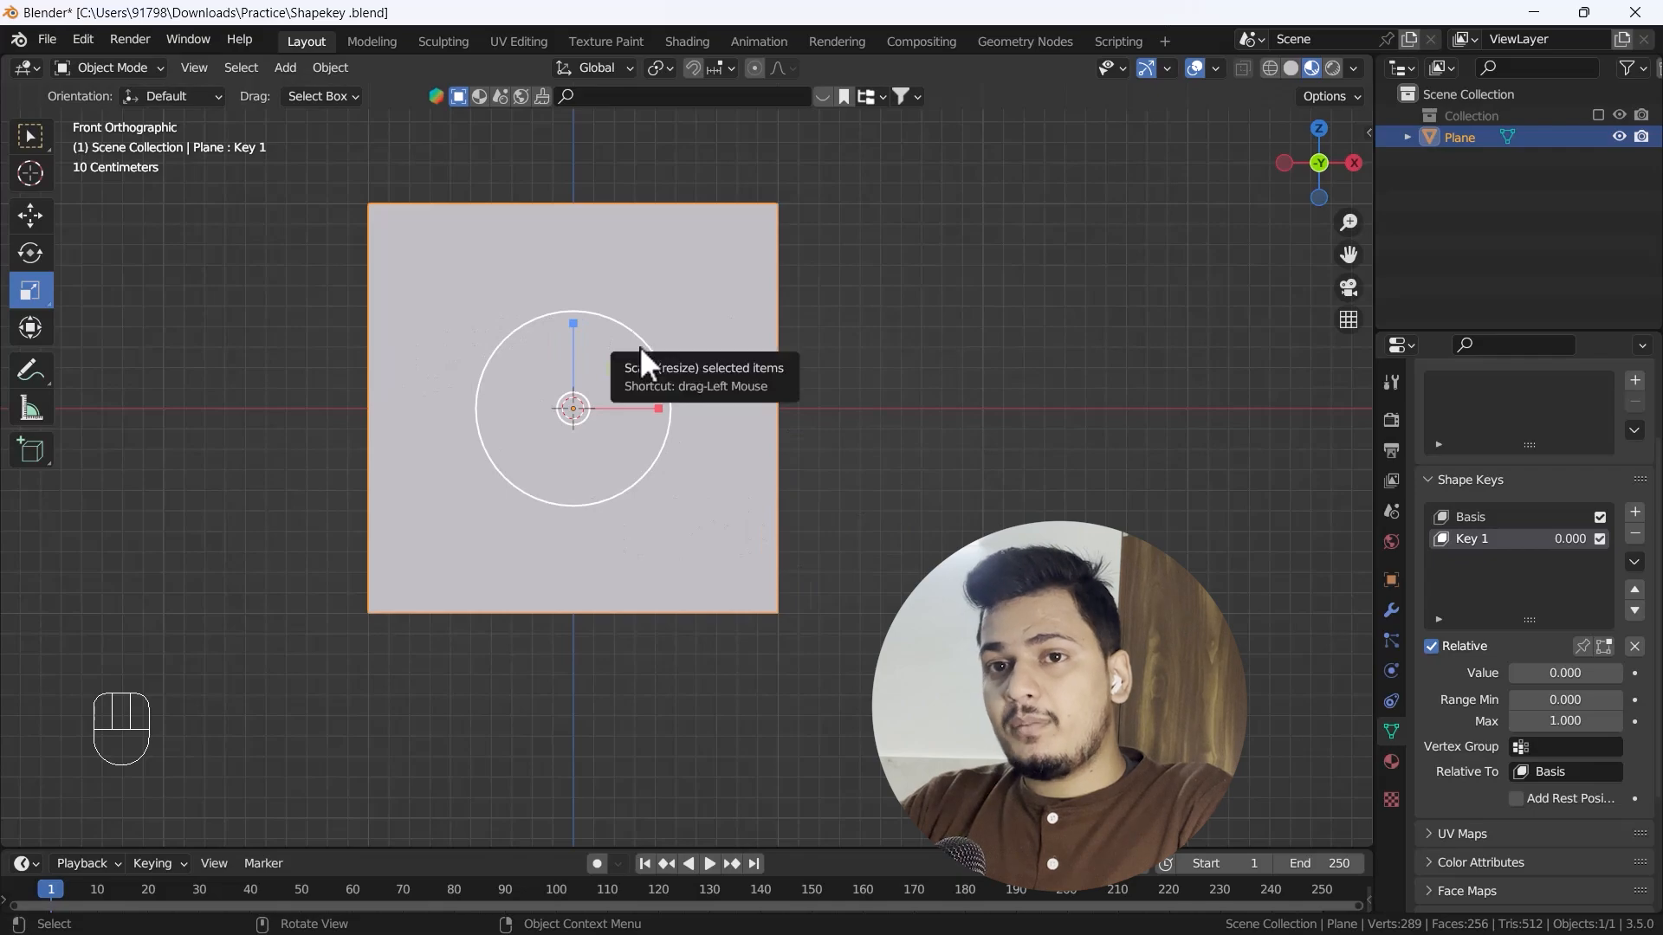
Step: Select the plane's upper-left corner vertex in Key 1 and enable proportional editing with an influence size of about 1.46 m
key("Tab")
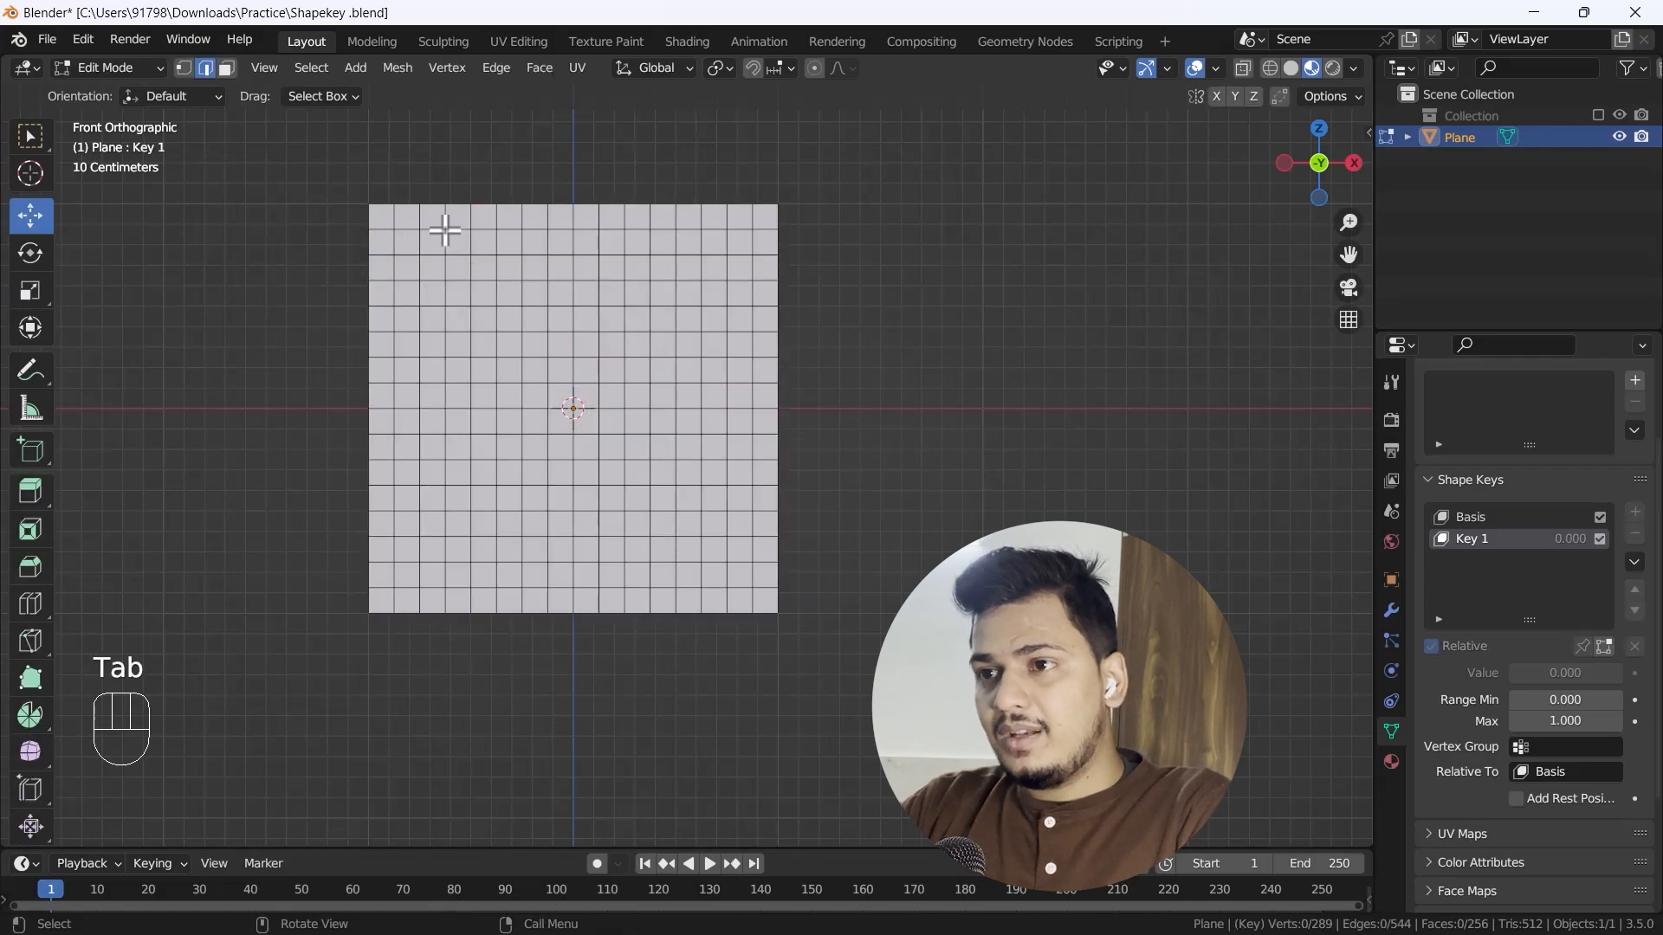
key("1")
left_click(366, 204)
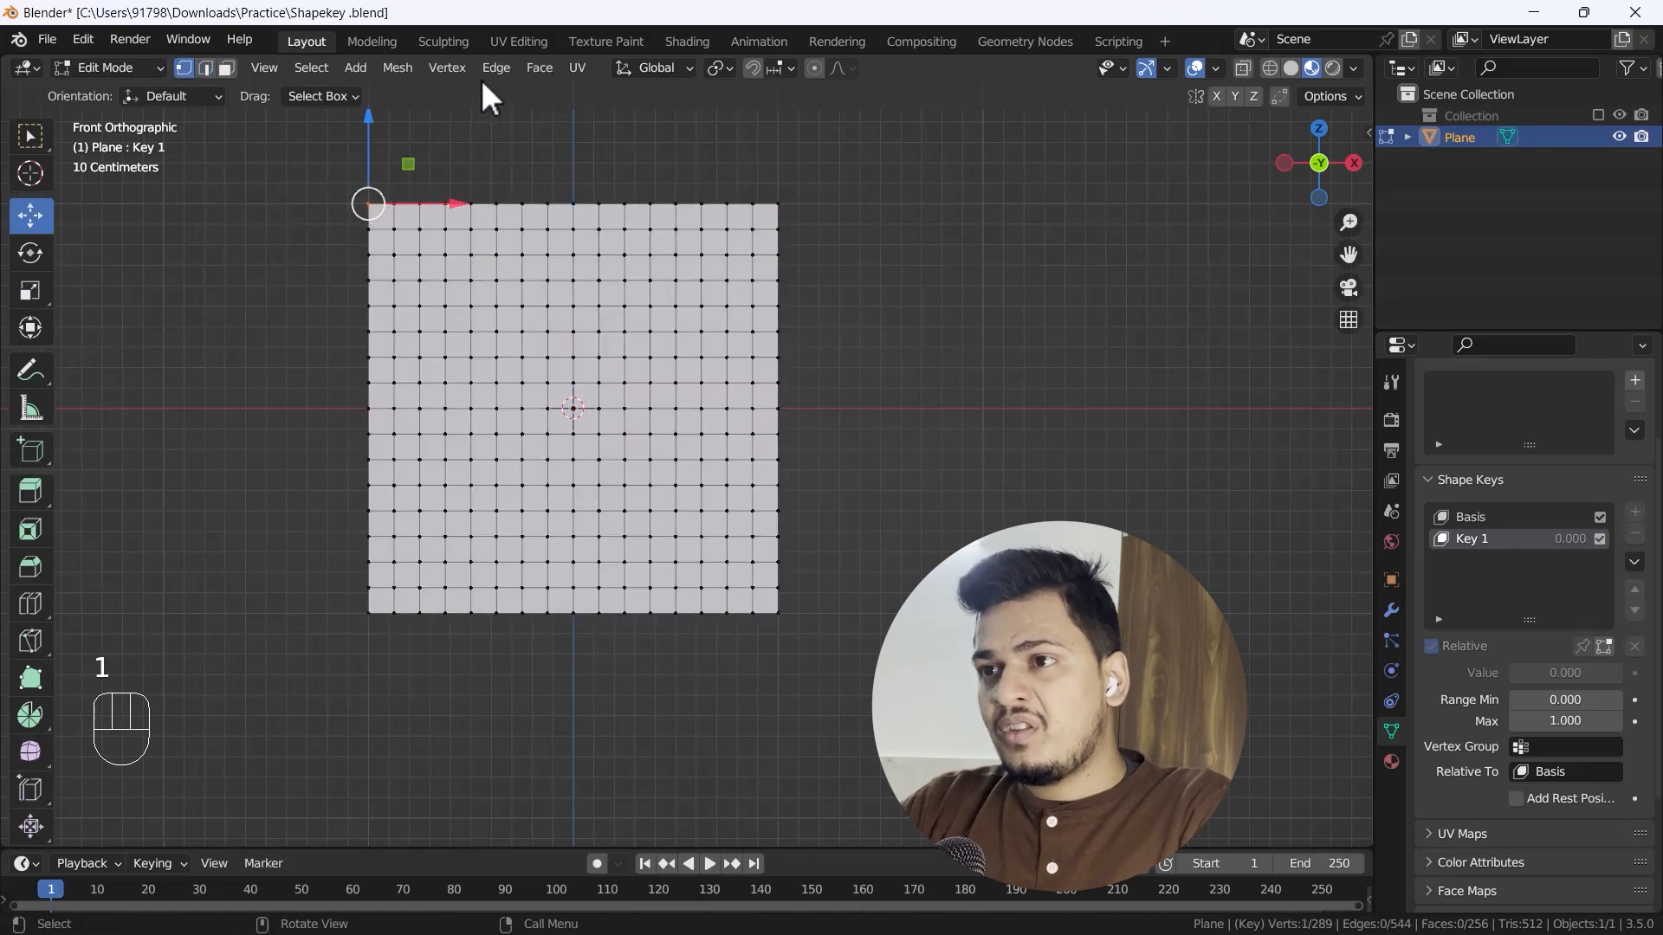
left_click(812, 69)
key("g")
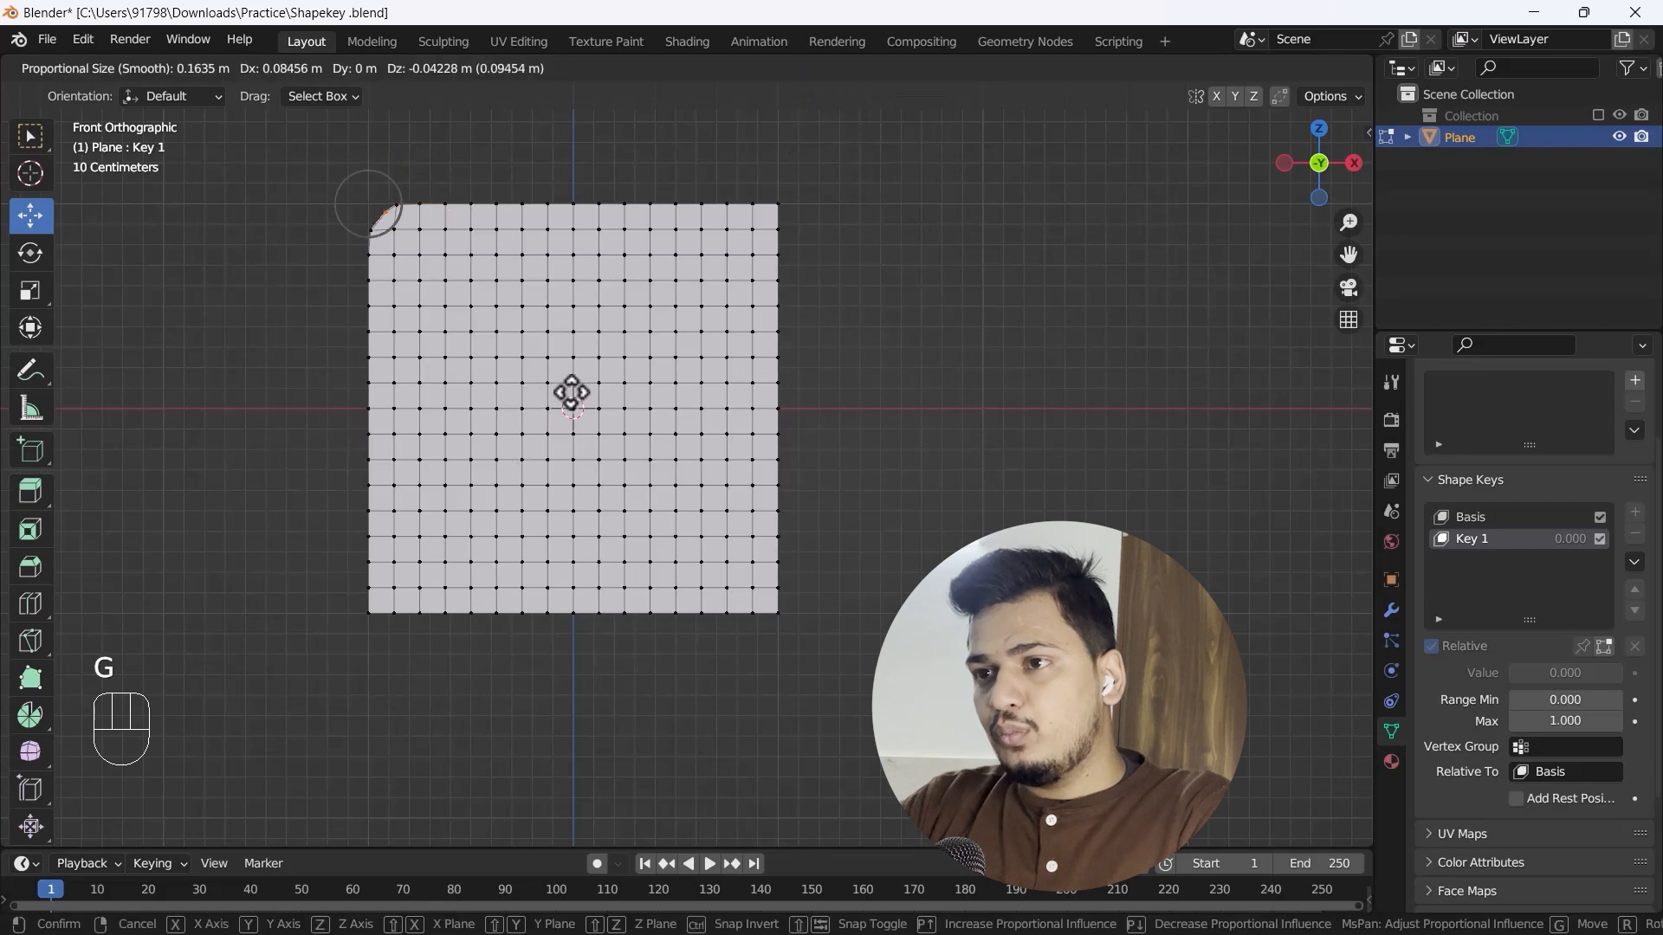
scroll(572, 392, "down", 20)
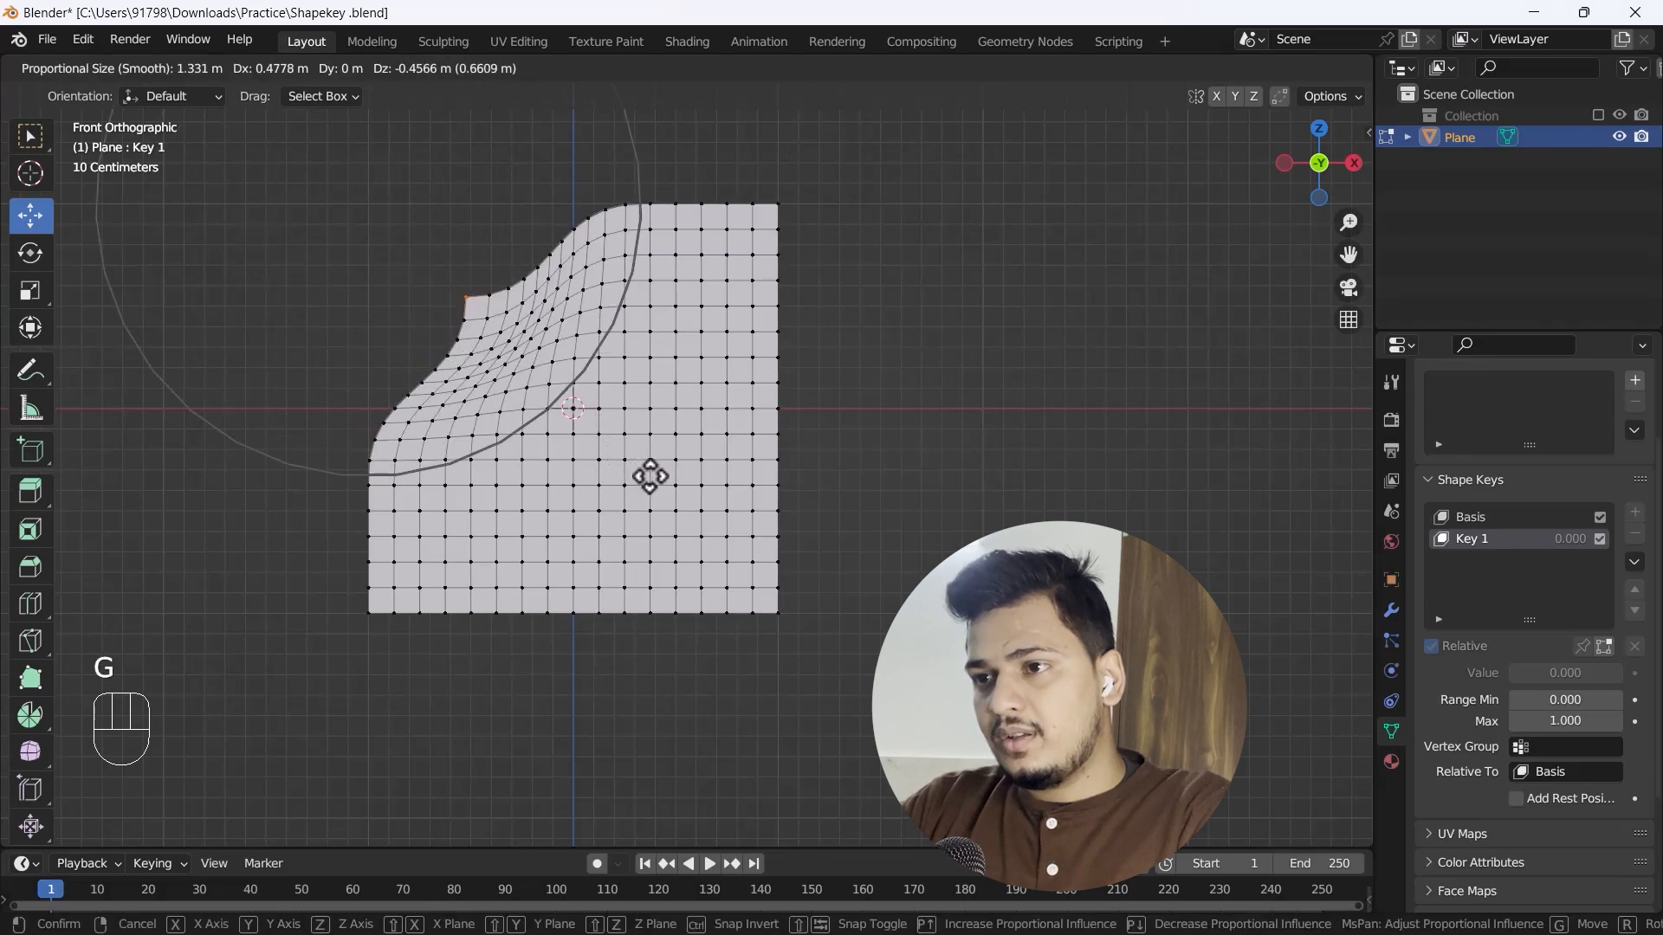
scroll(651, 478, "down", 1)
Step: Proportionally scale the mesh around the corner to about 0.1 and move the corner about 0.82 m in X and -0.77 m in Z
key("s")
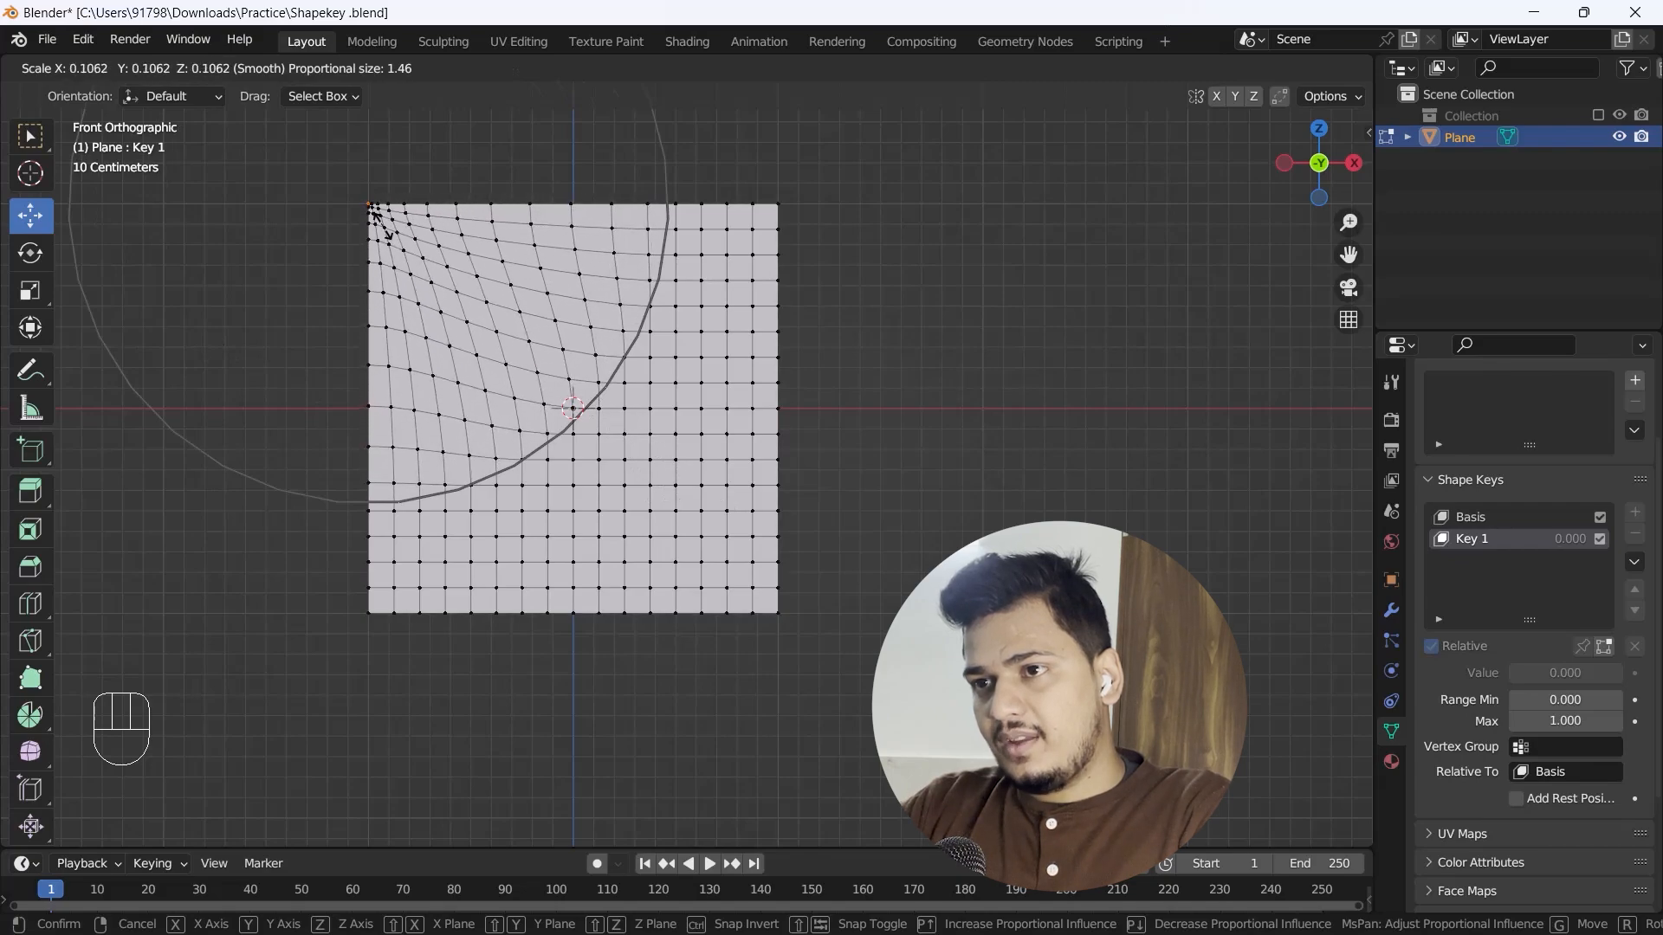
left_click(375, 213)
key("g")
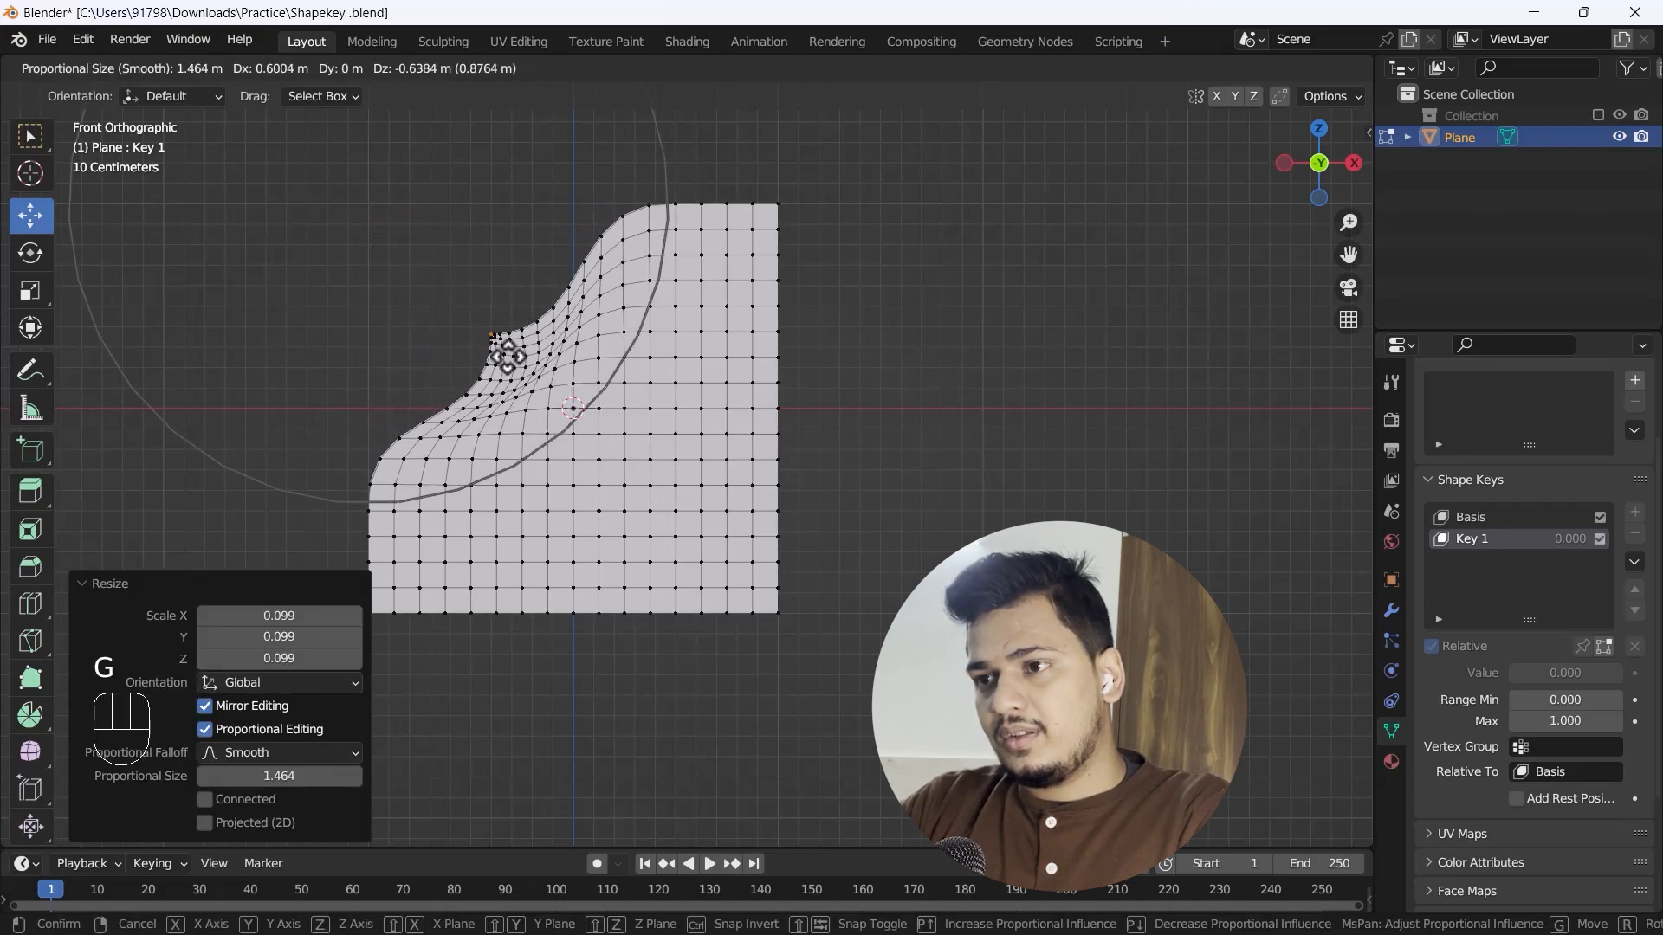
left_click(537, 360)
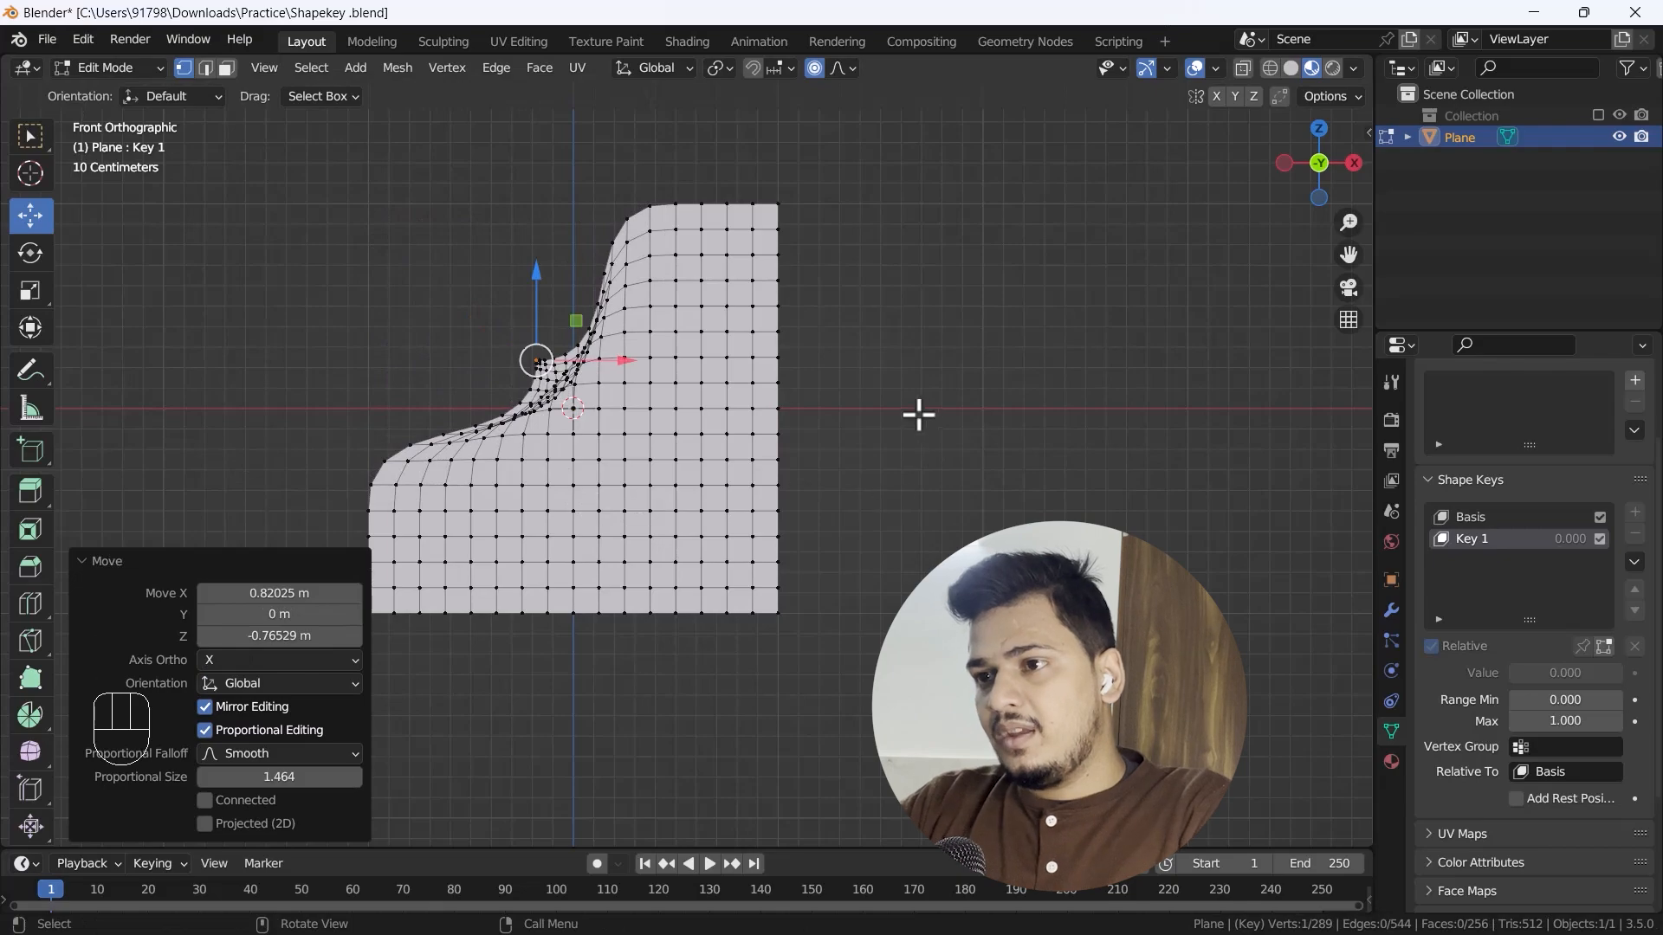
key("Tab")
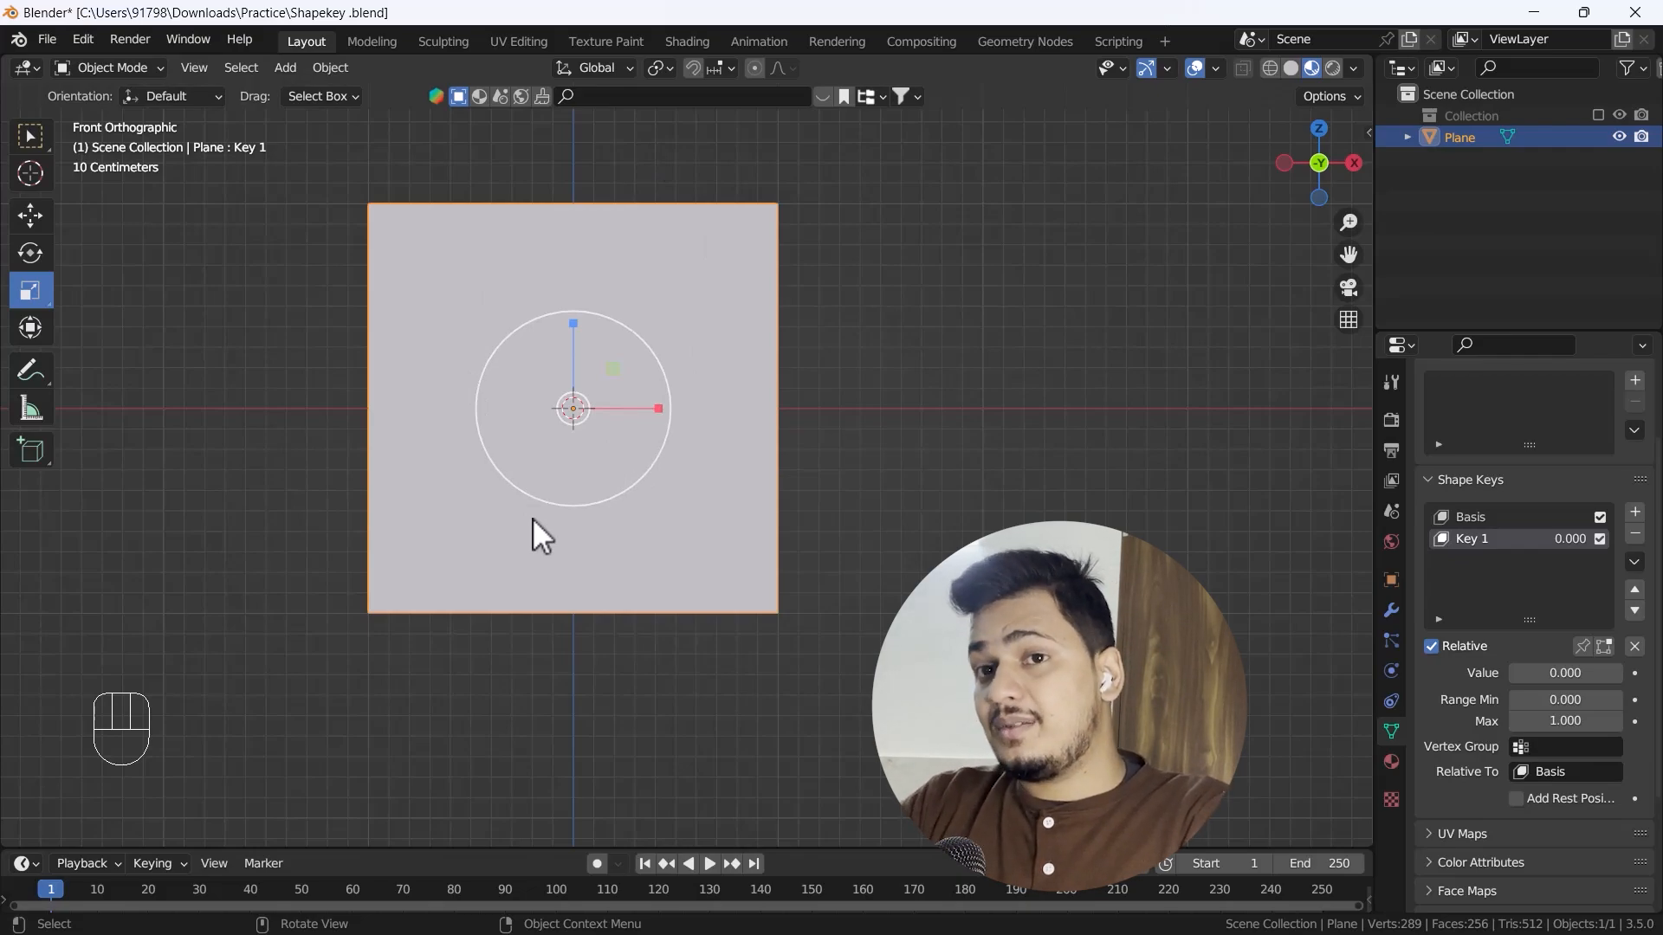
Step: Compare the plane's undeformed basis shape in Object Mode with the deformed Key 1 shape in Edit Mode
key("Tab")
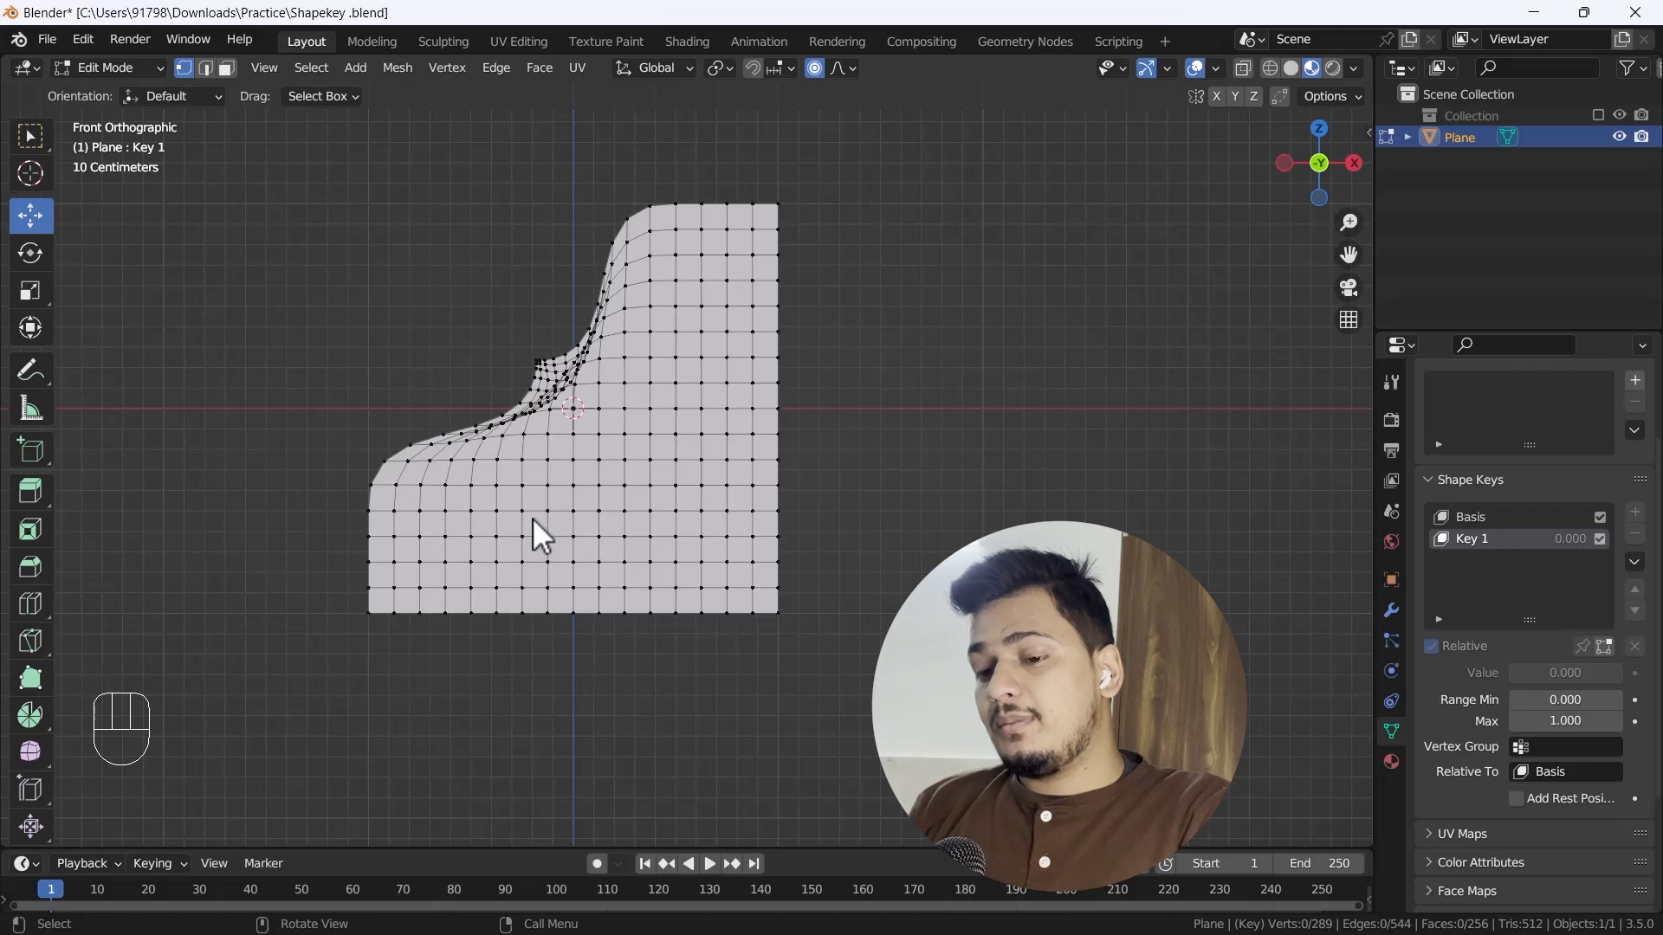
key("Tab")
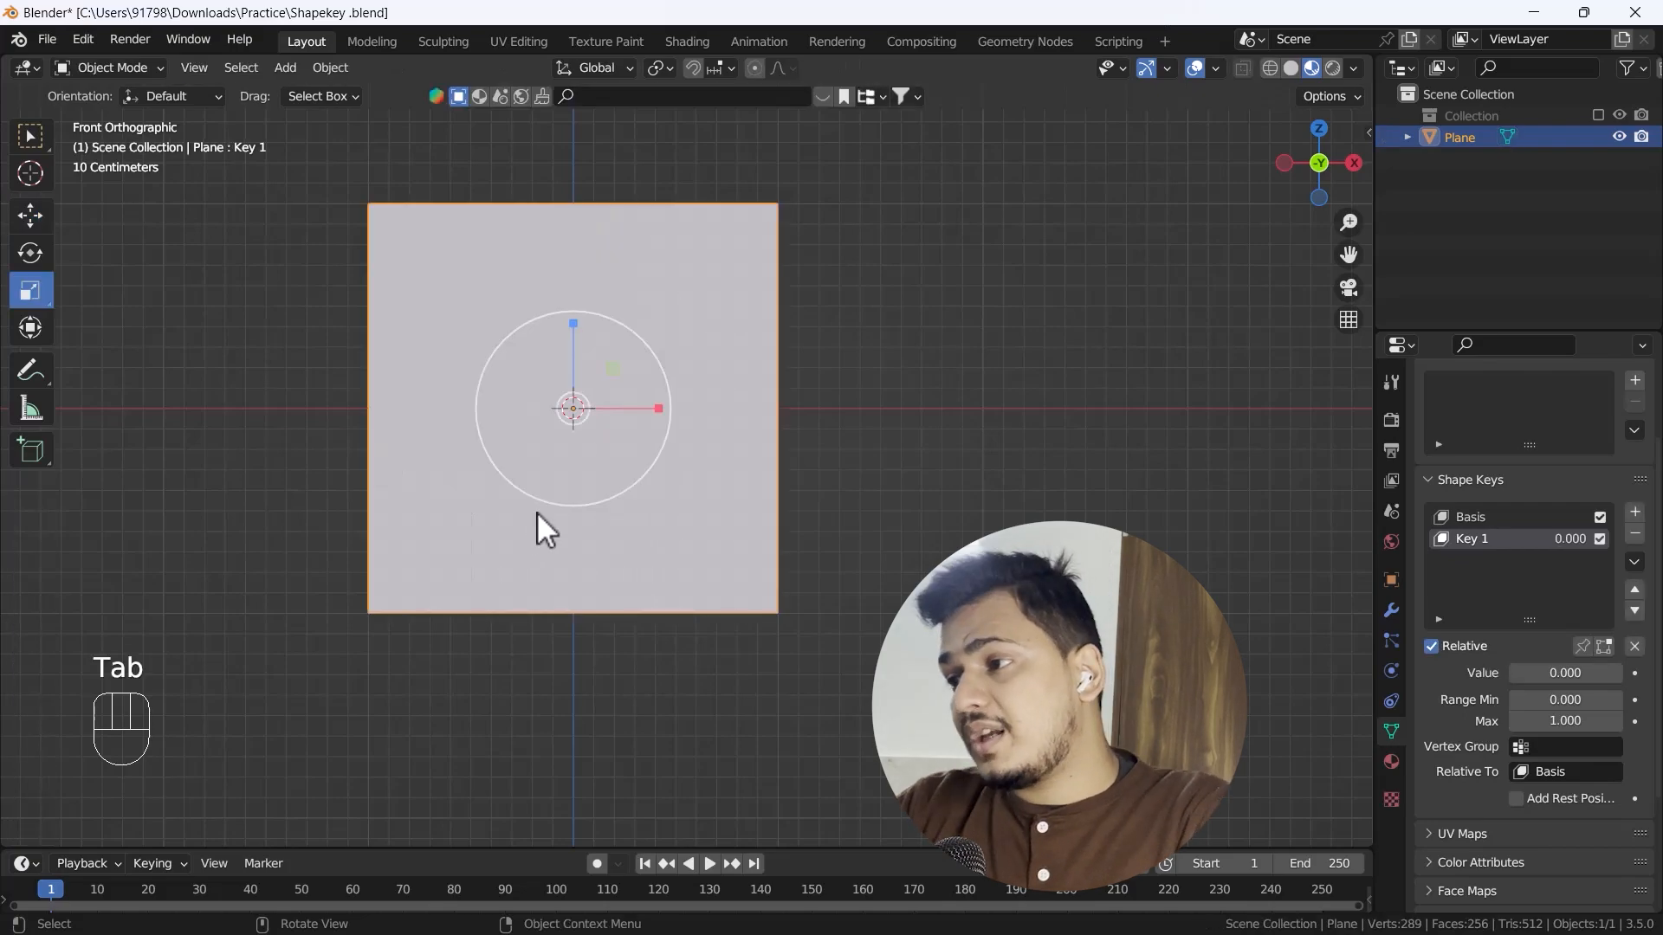
left_click(1475, 520)
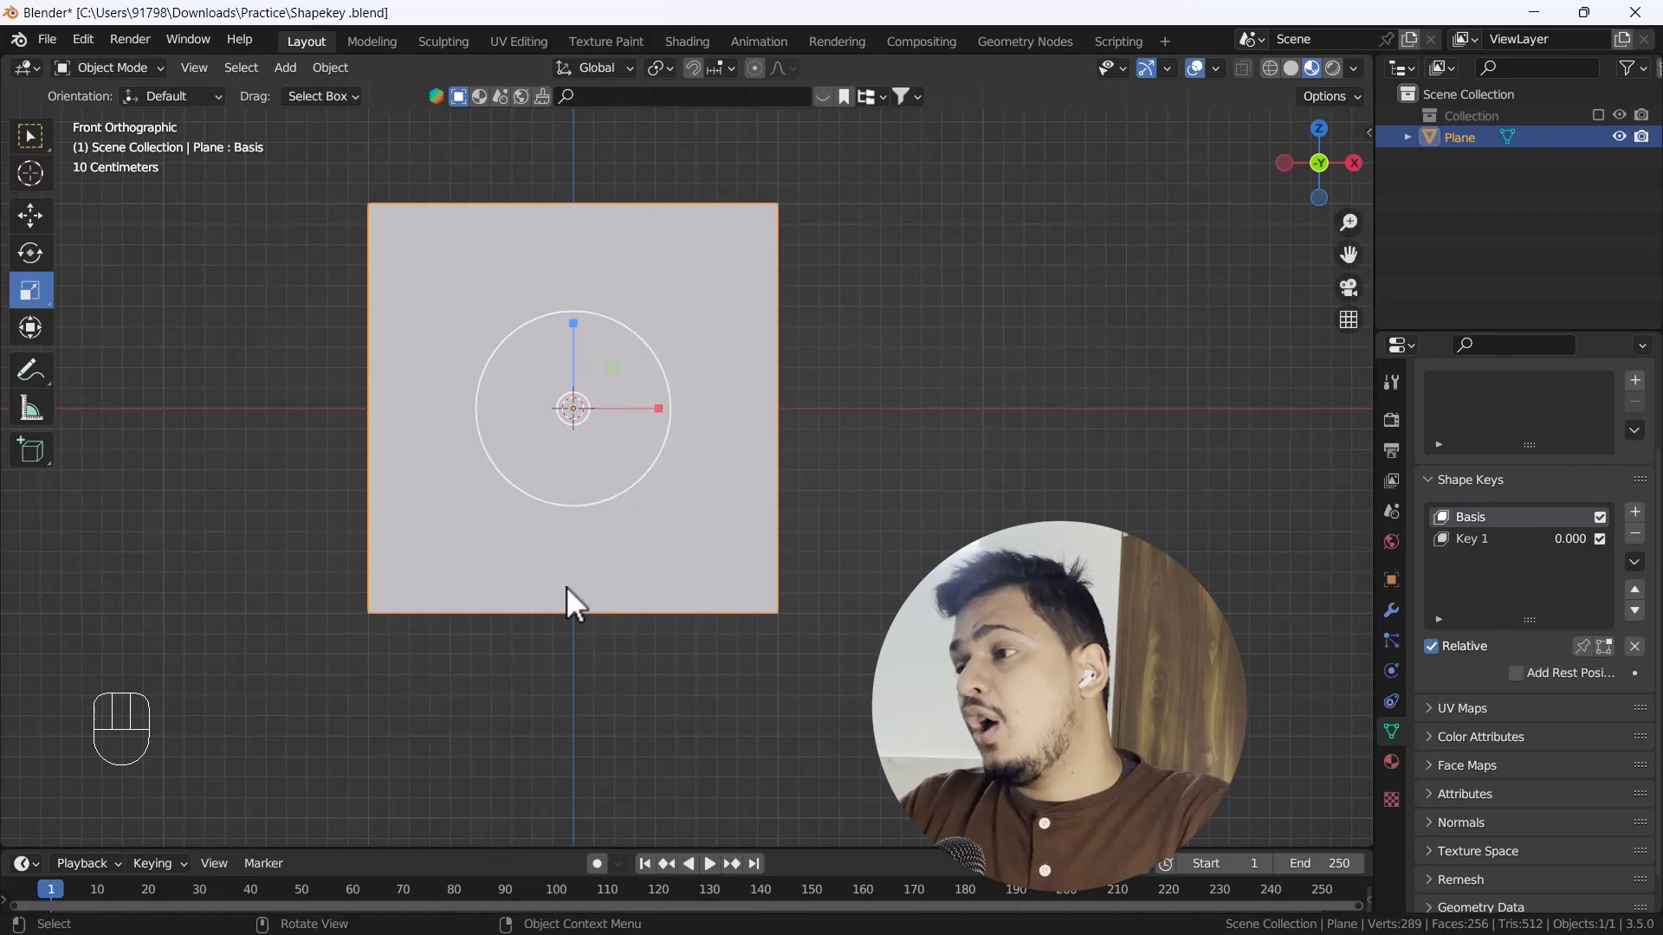
left_click(1473, 541)
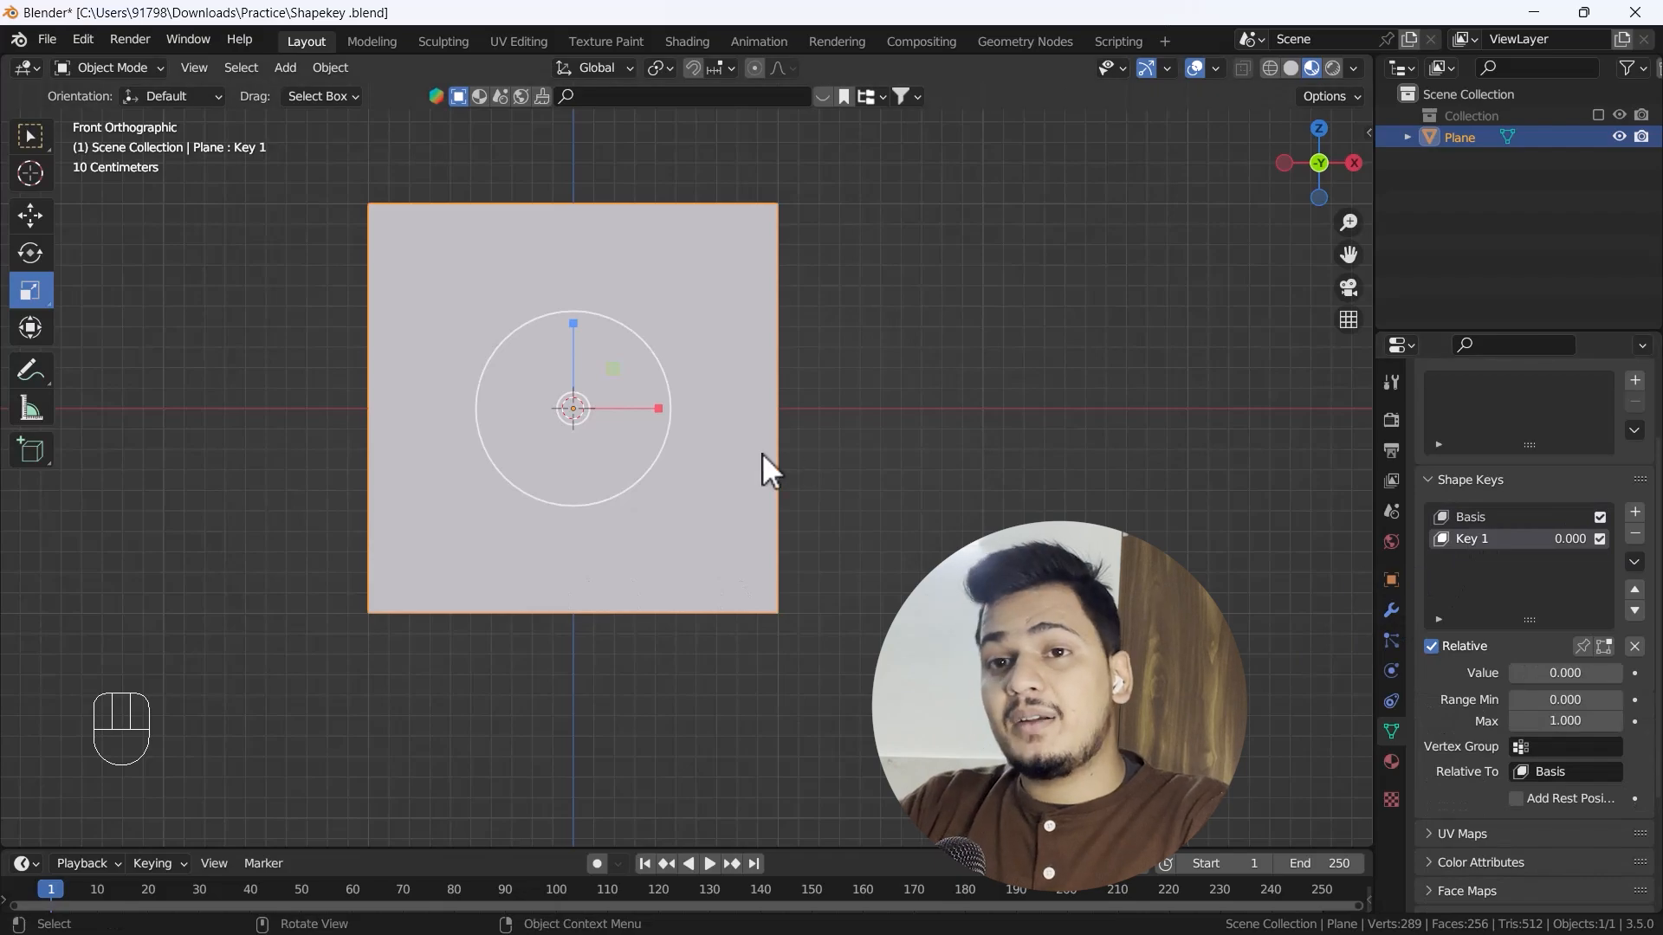
key("Tab")
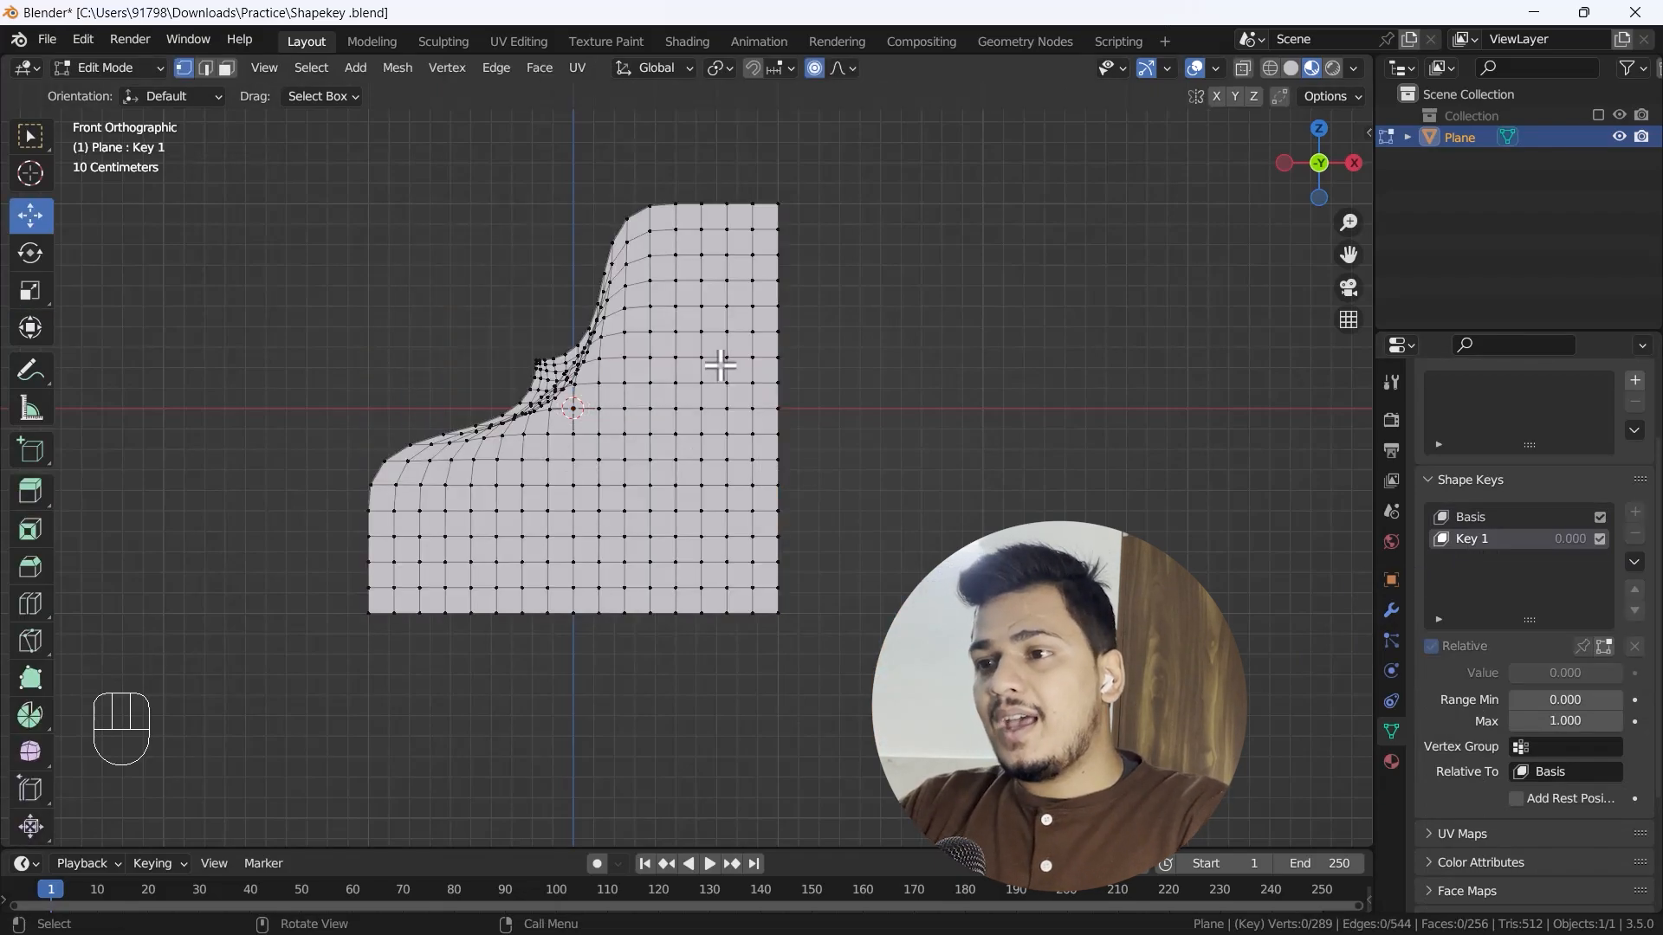
key("Tab")
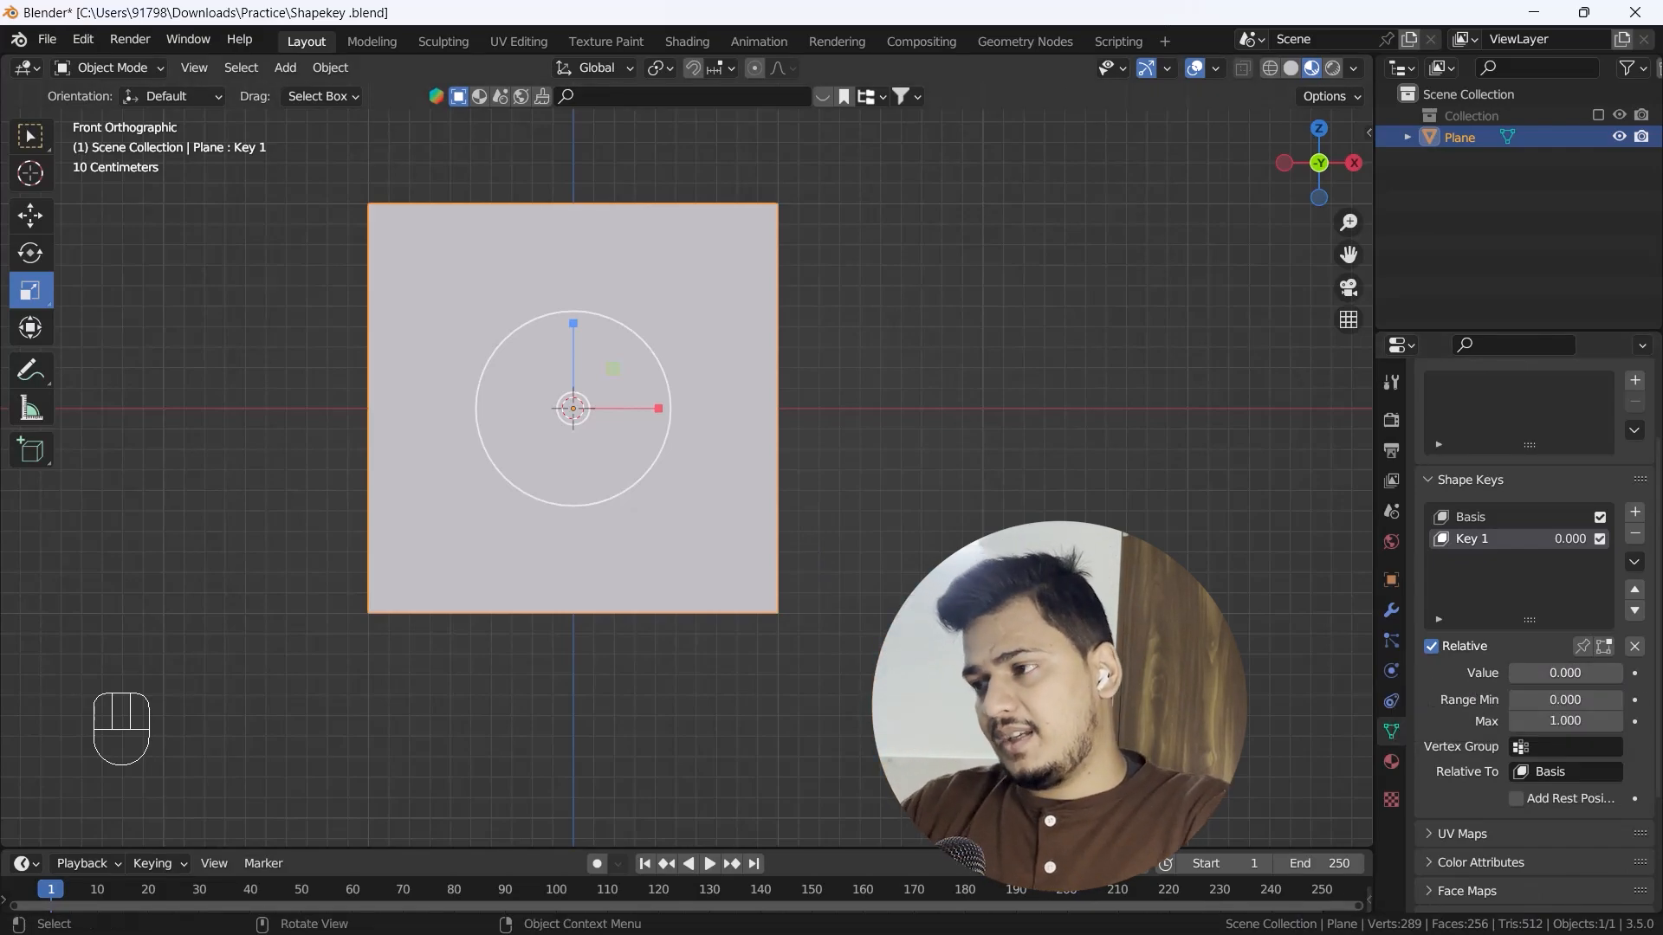
Step: Preview Key 1 by raising its value to 1.000 and returning it to 0.000, with the plane deselected in Solid shading
left_click_drag(1537, 672, 1622, 672)
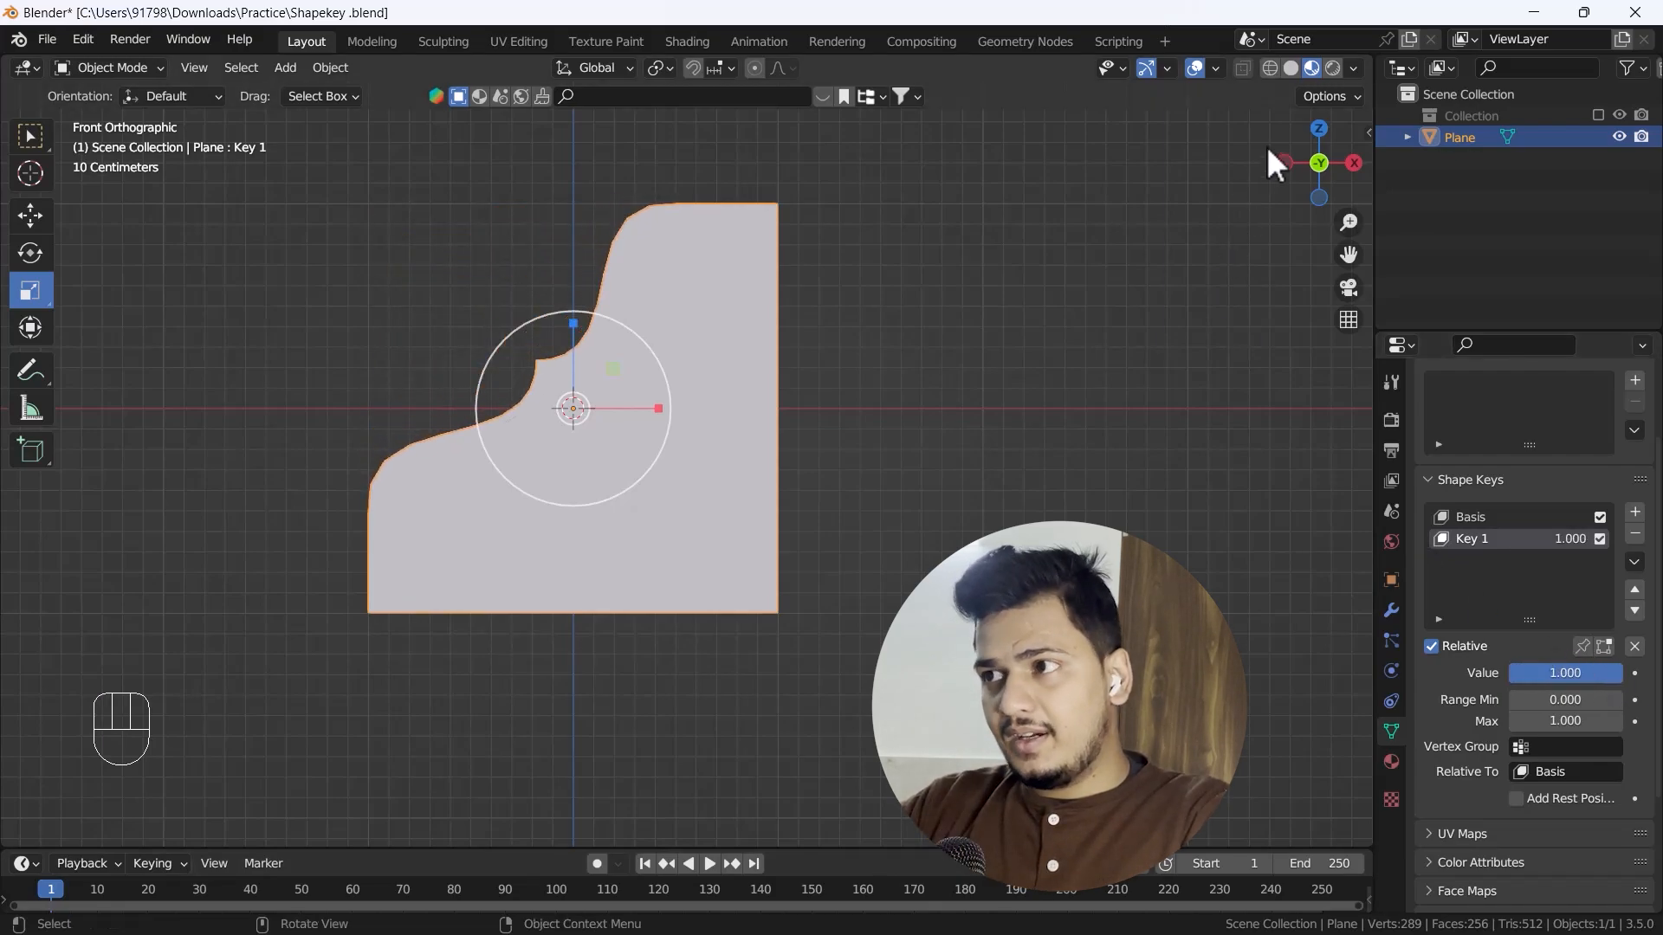
left_click(1291, 68)
left_click(1135, 304)
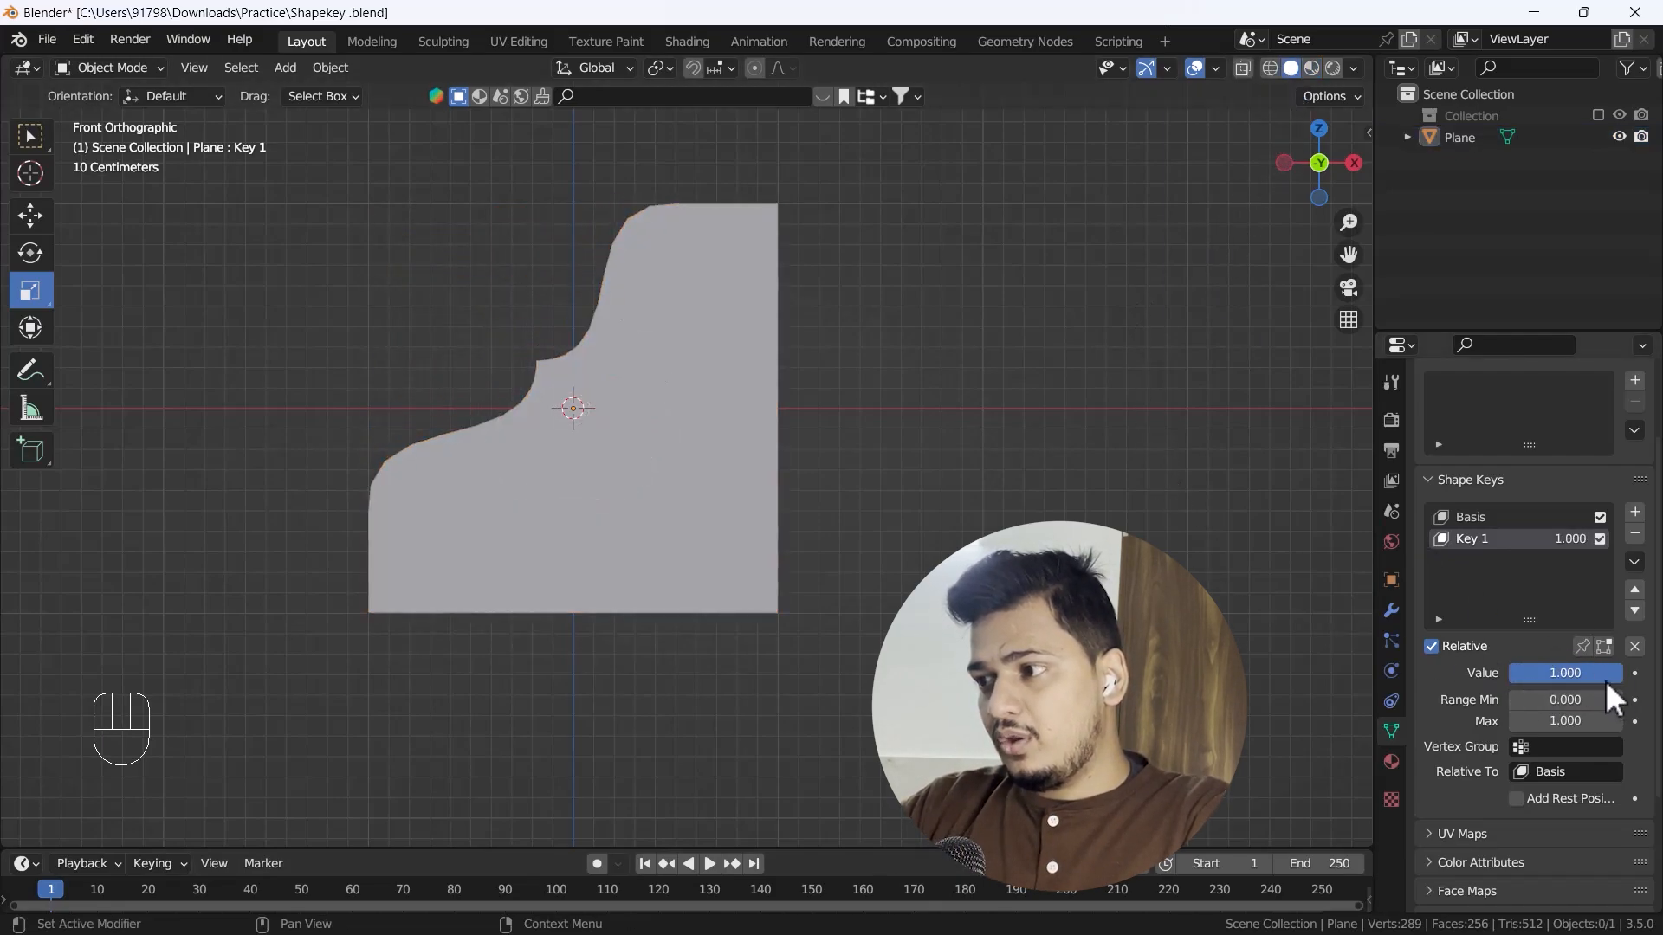
left_click_drag(1616, 673, 1440, 674)
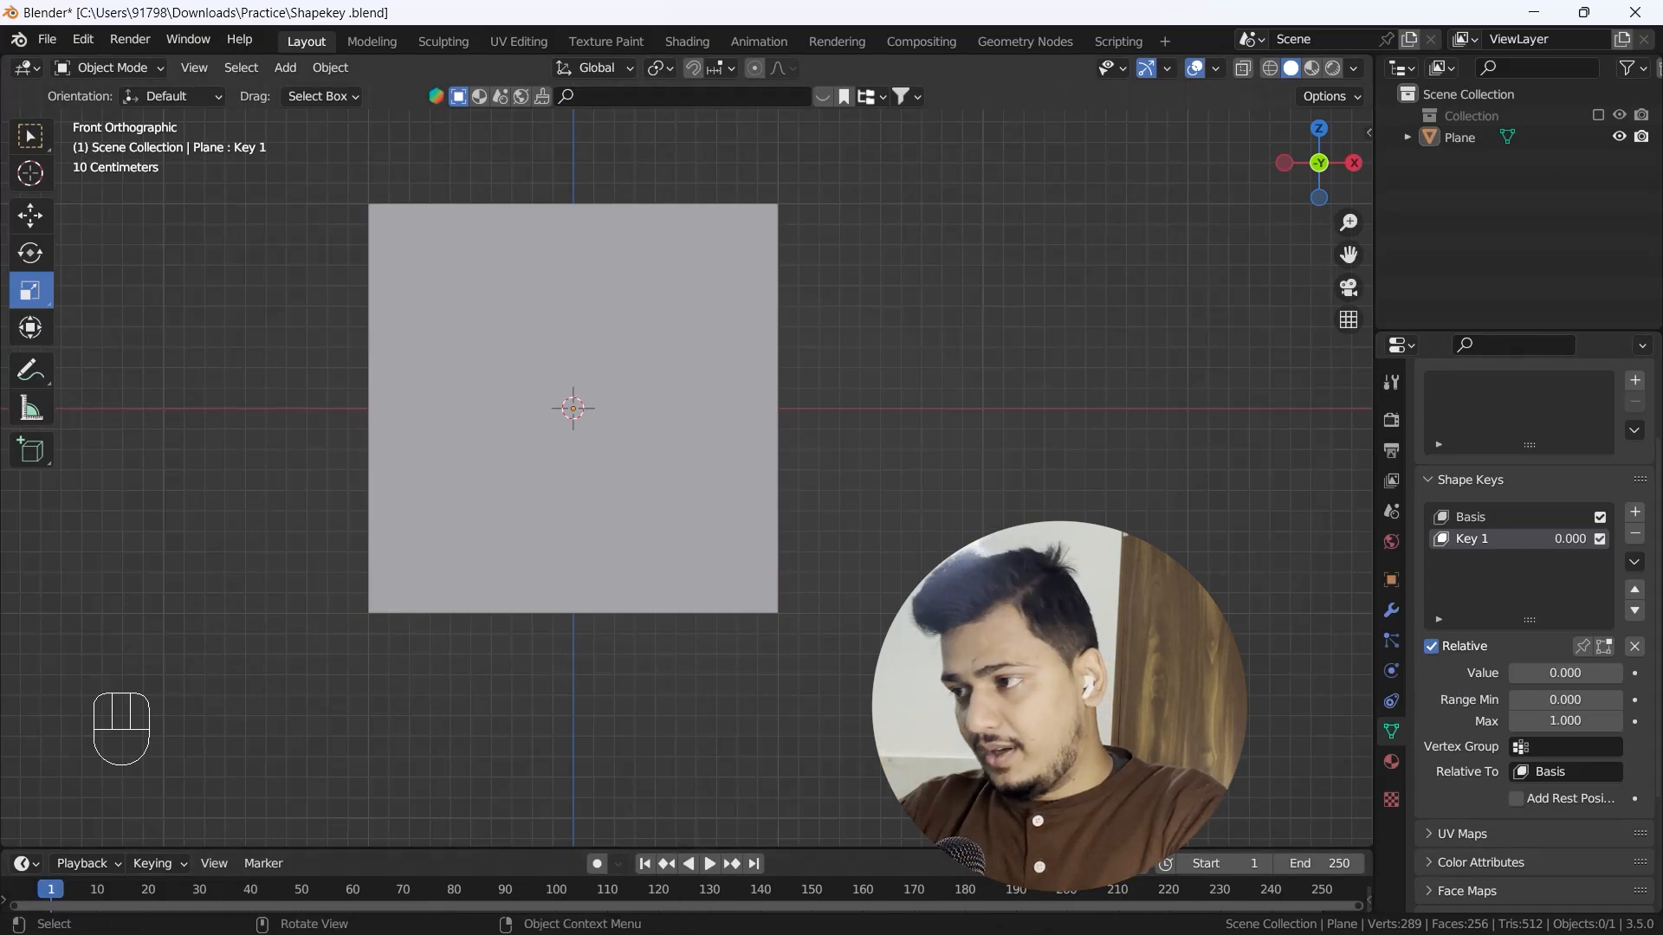
Step: Keyframe Key 1's value at 0.000 on frame 1 and 1.000 on frame 11, and scrub back towards the start
left_click(1634, 673)
left_click_drag(40, 903, 103, 895)
left_click_drag(1558, 684, 1629, 686)
left_click(1634, 673)
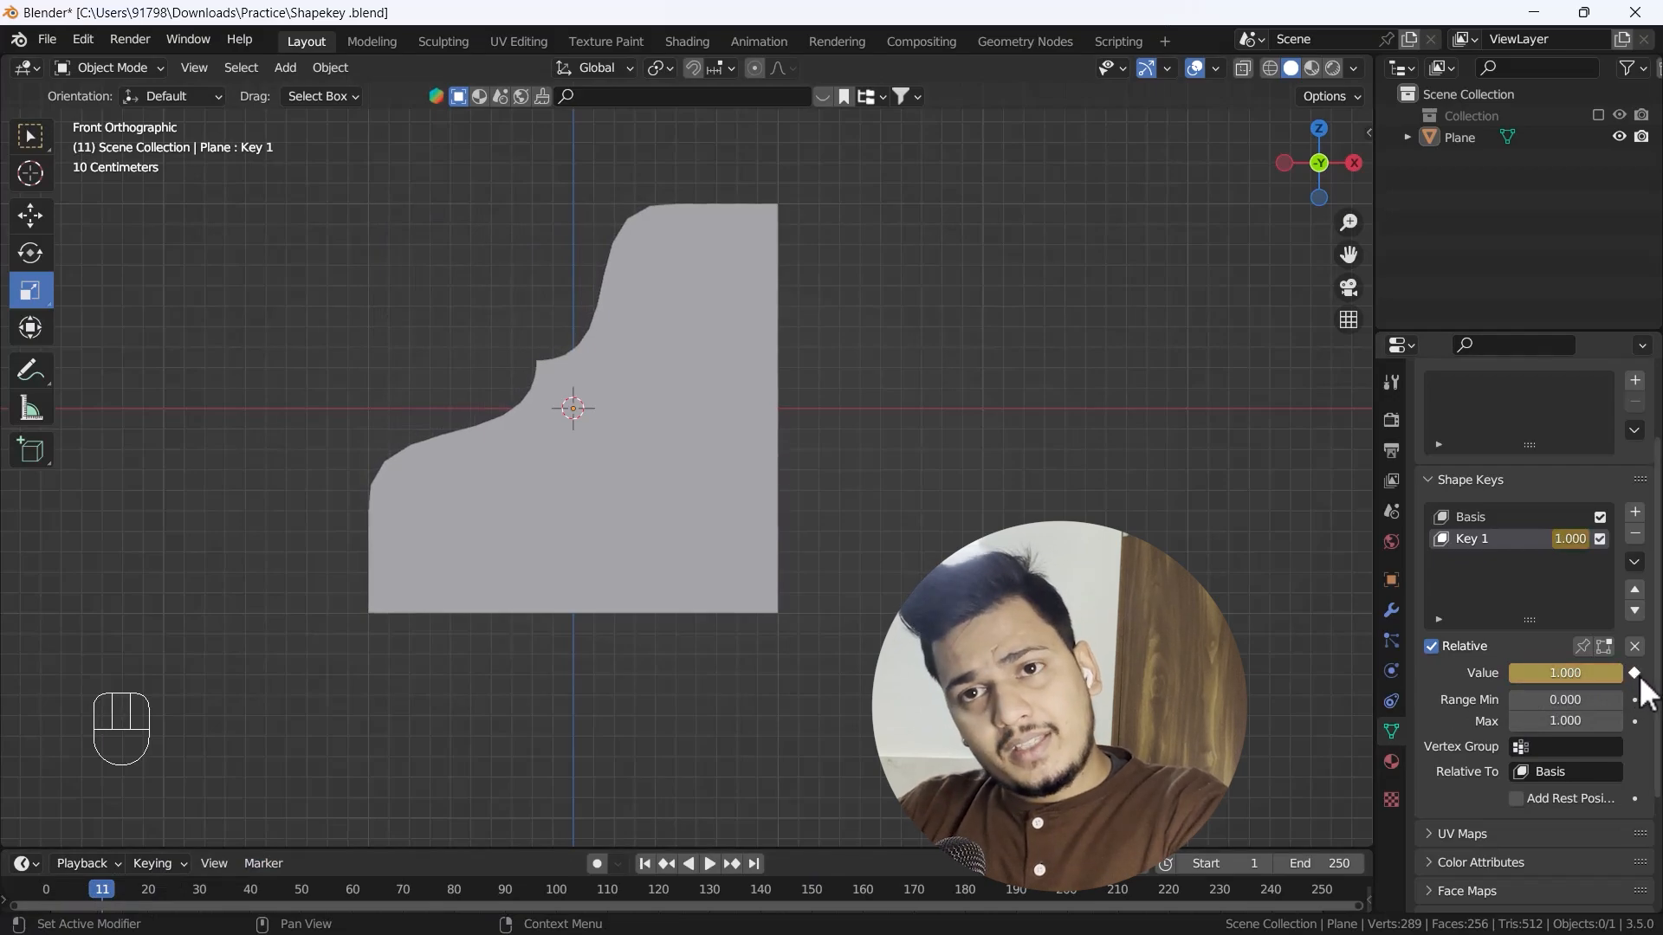
left_click_drag(109, 887, 54, 887)
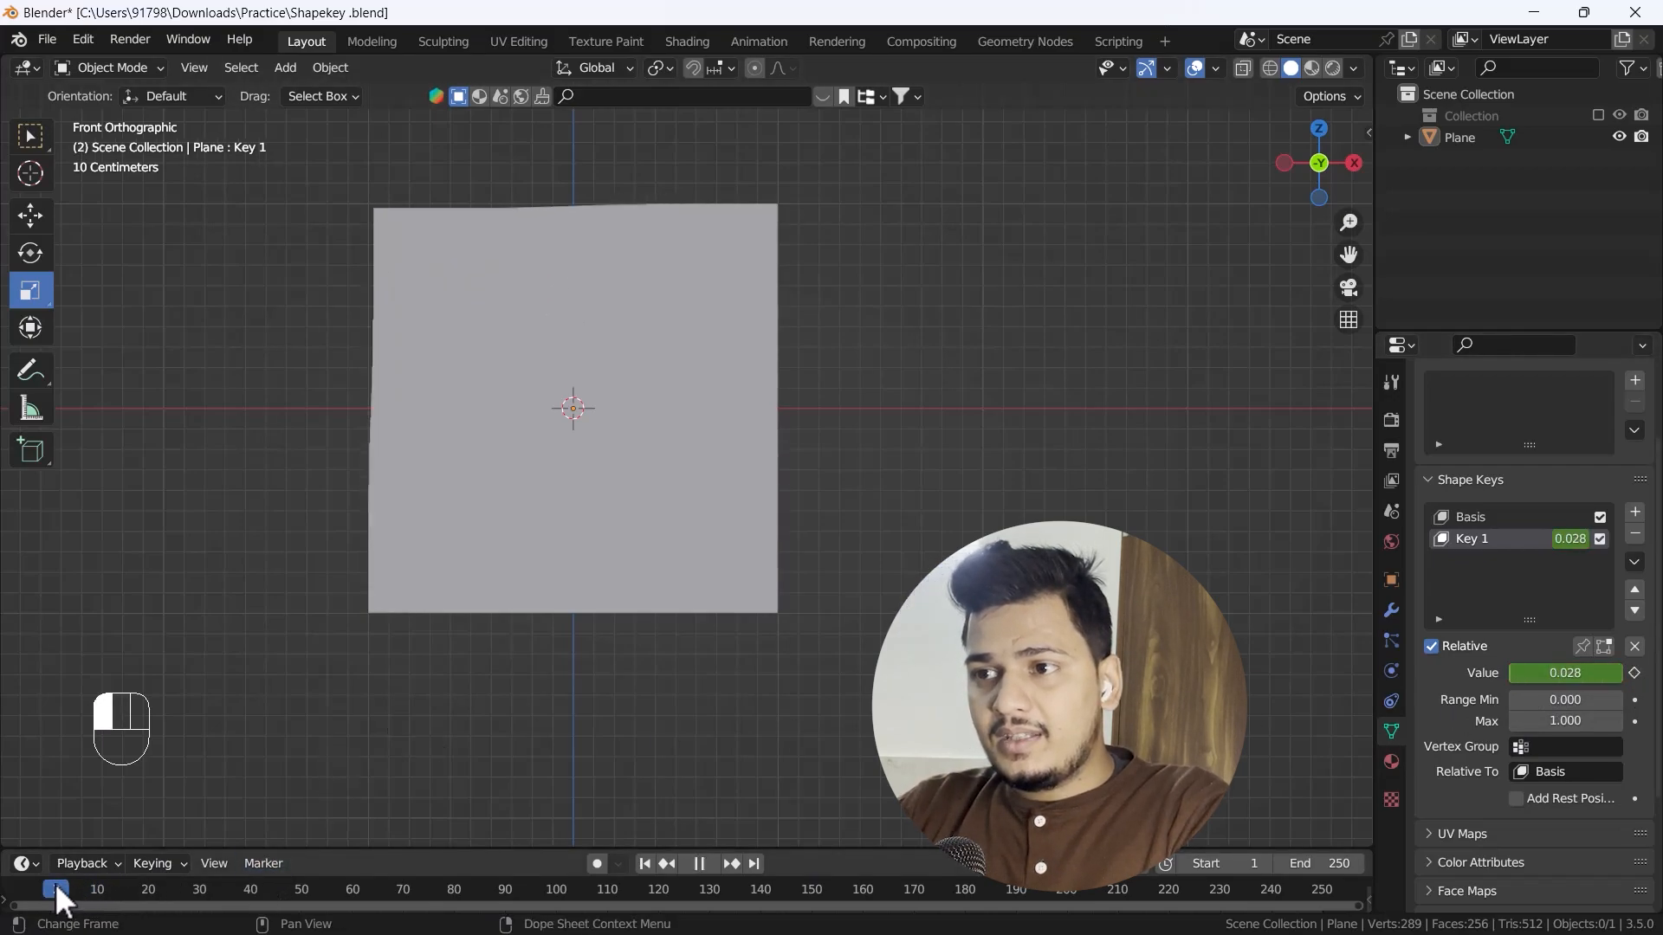
Step: Play back the Key 1 shape animation, stop it and return to frame 1
key("space")
key("space")
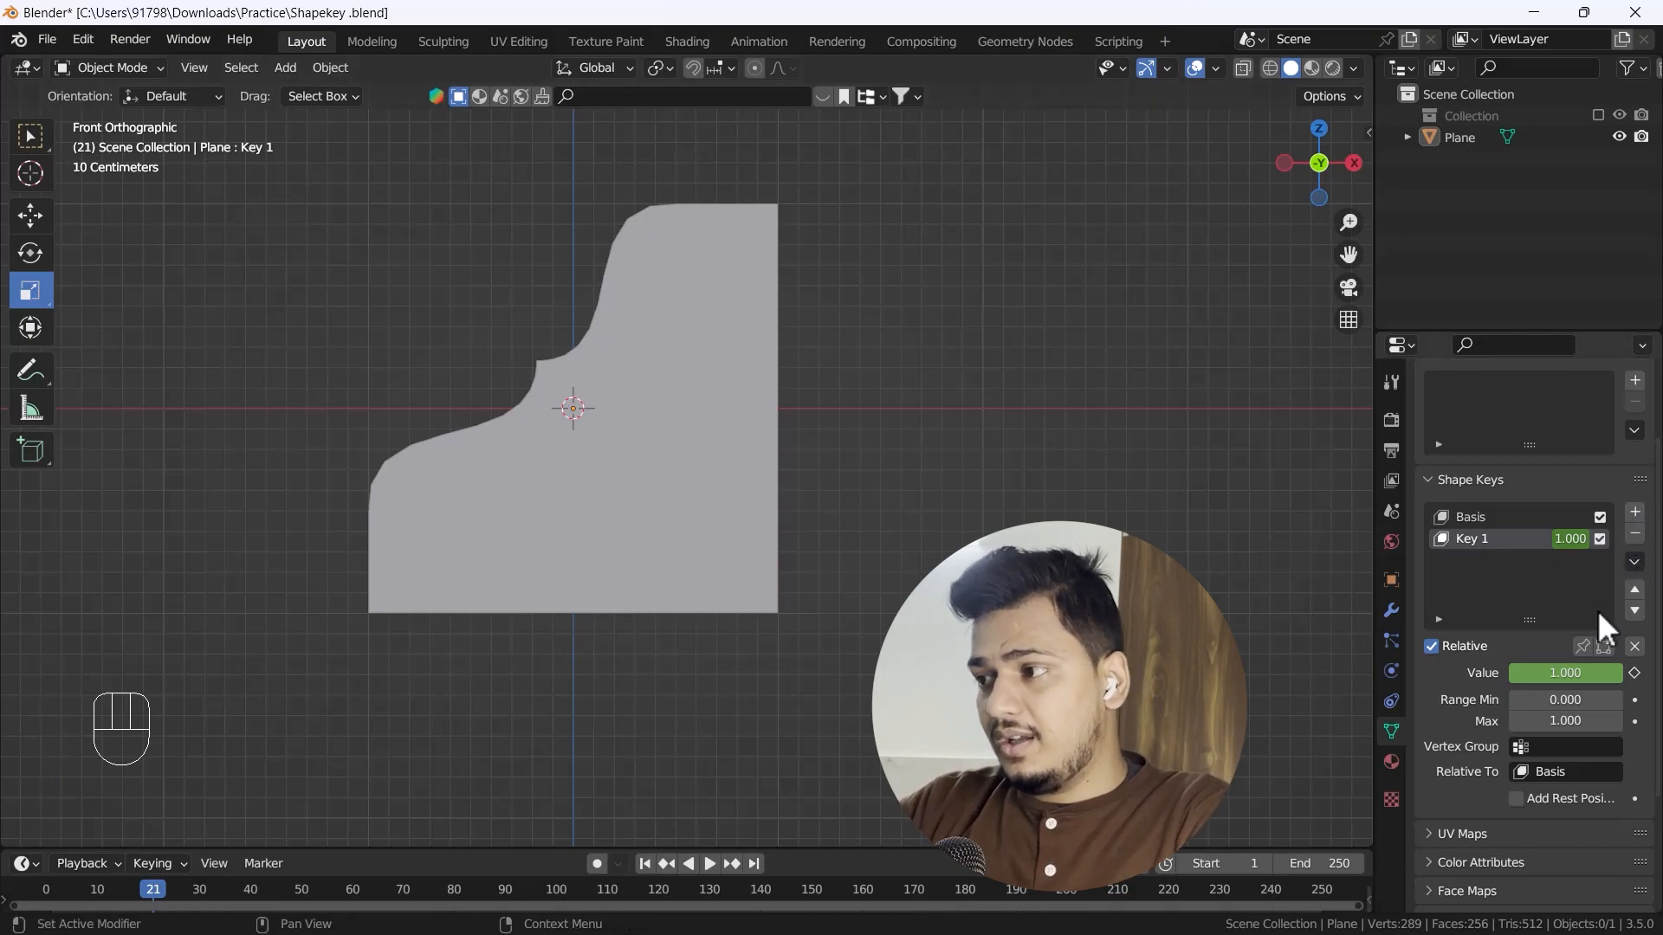
left_click(645, 864)
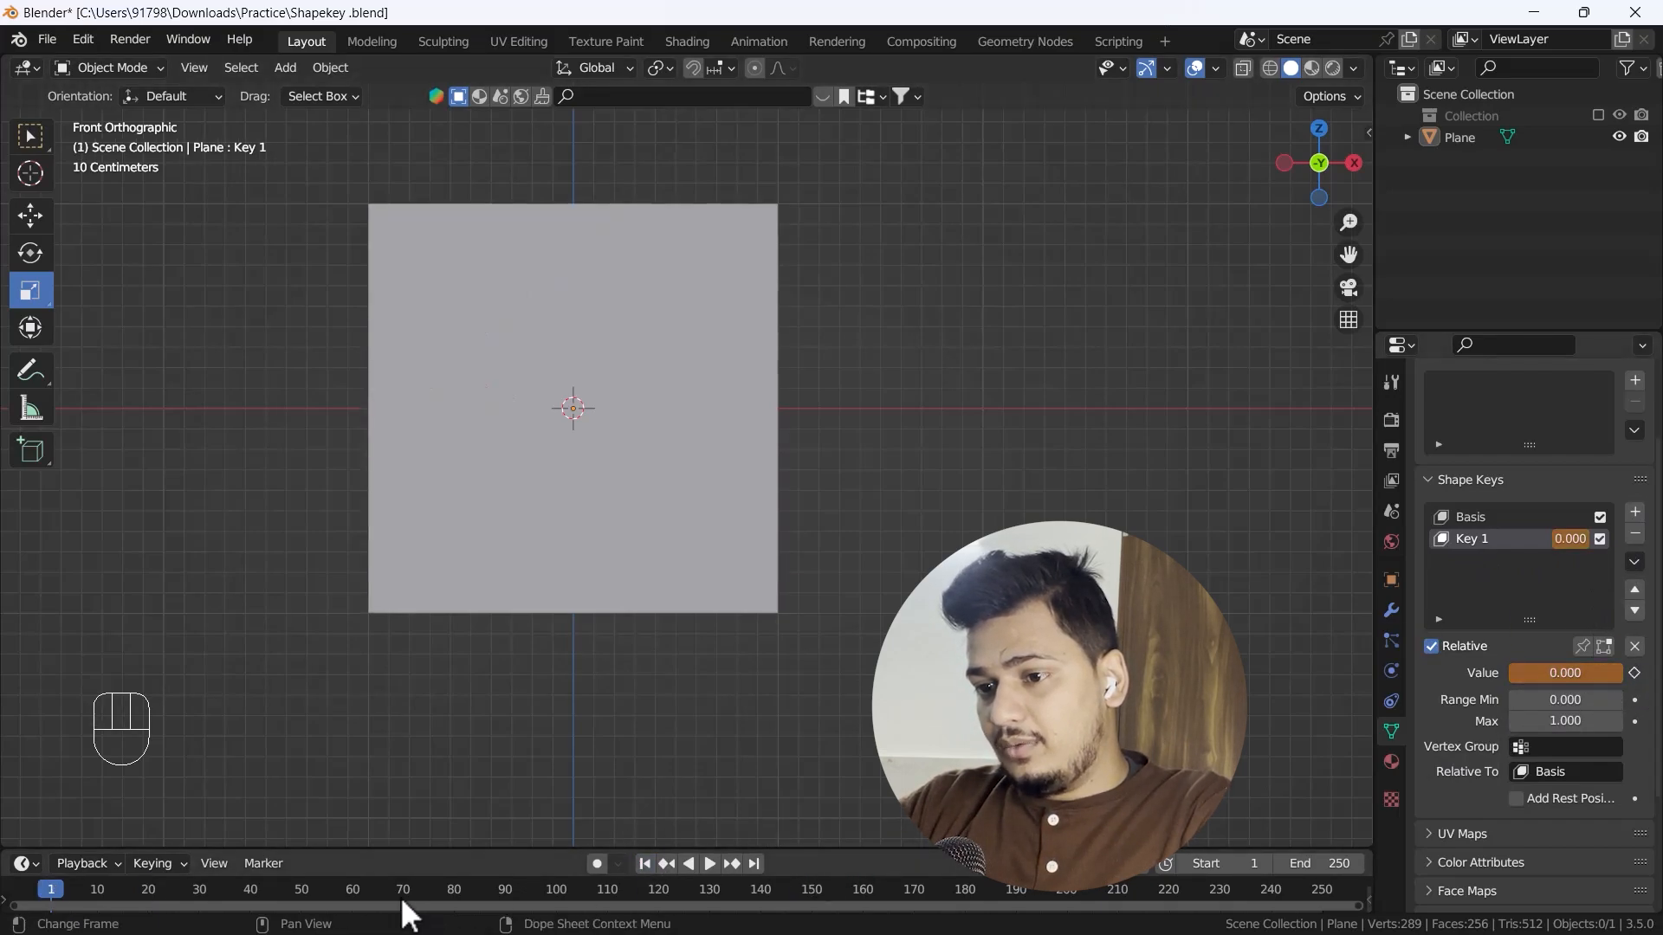
Step: Clear the keyframes from Key 1's value at frame 1
key("Delete")
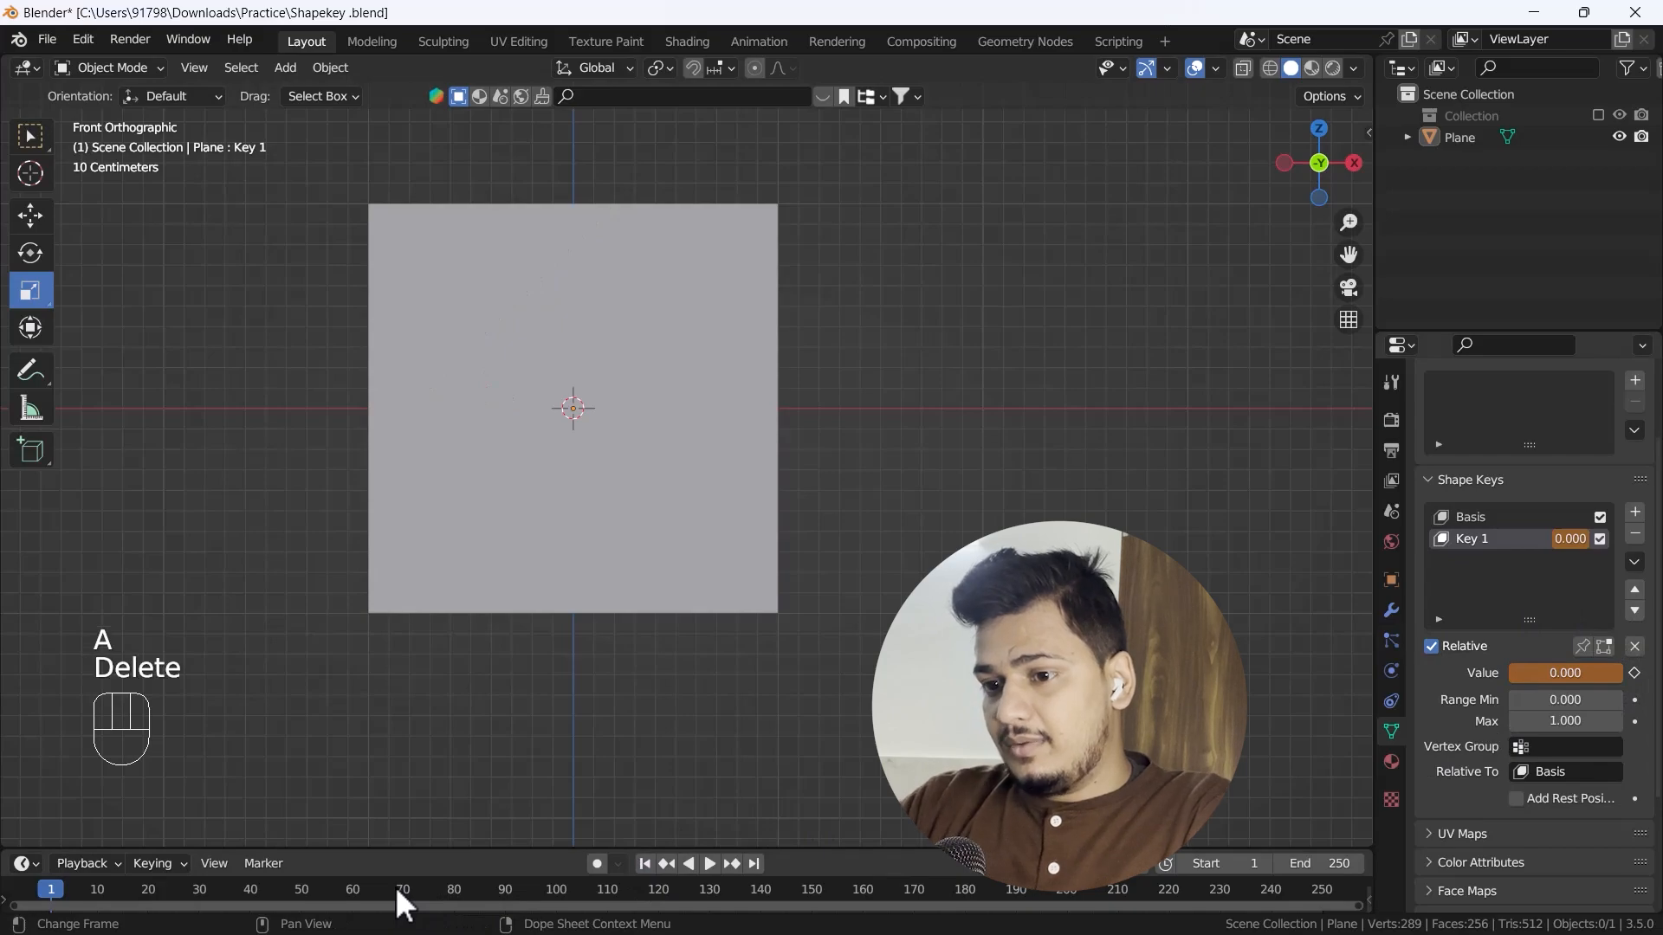
right_click(1594, 673)
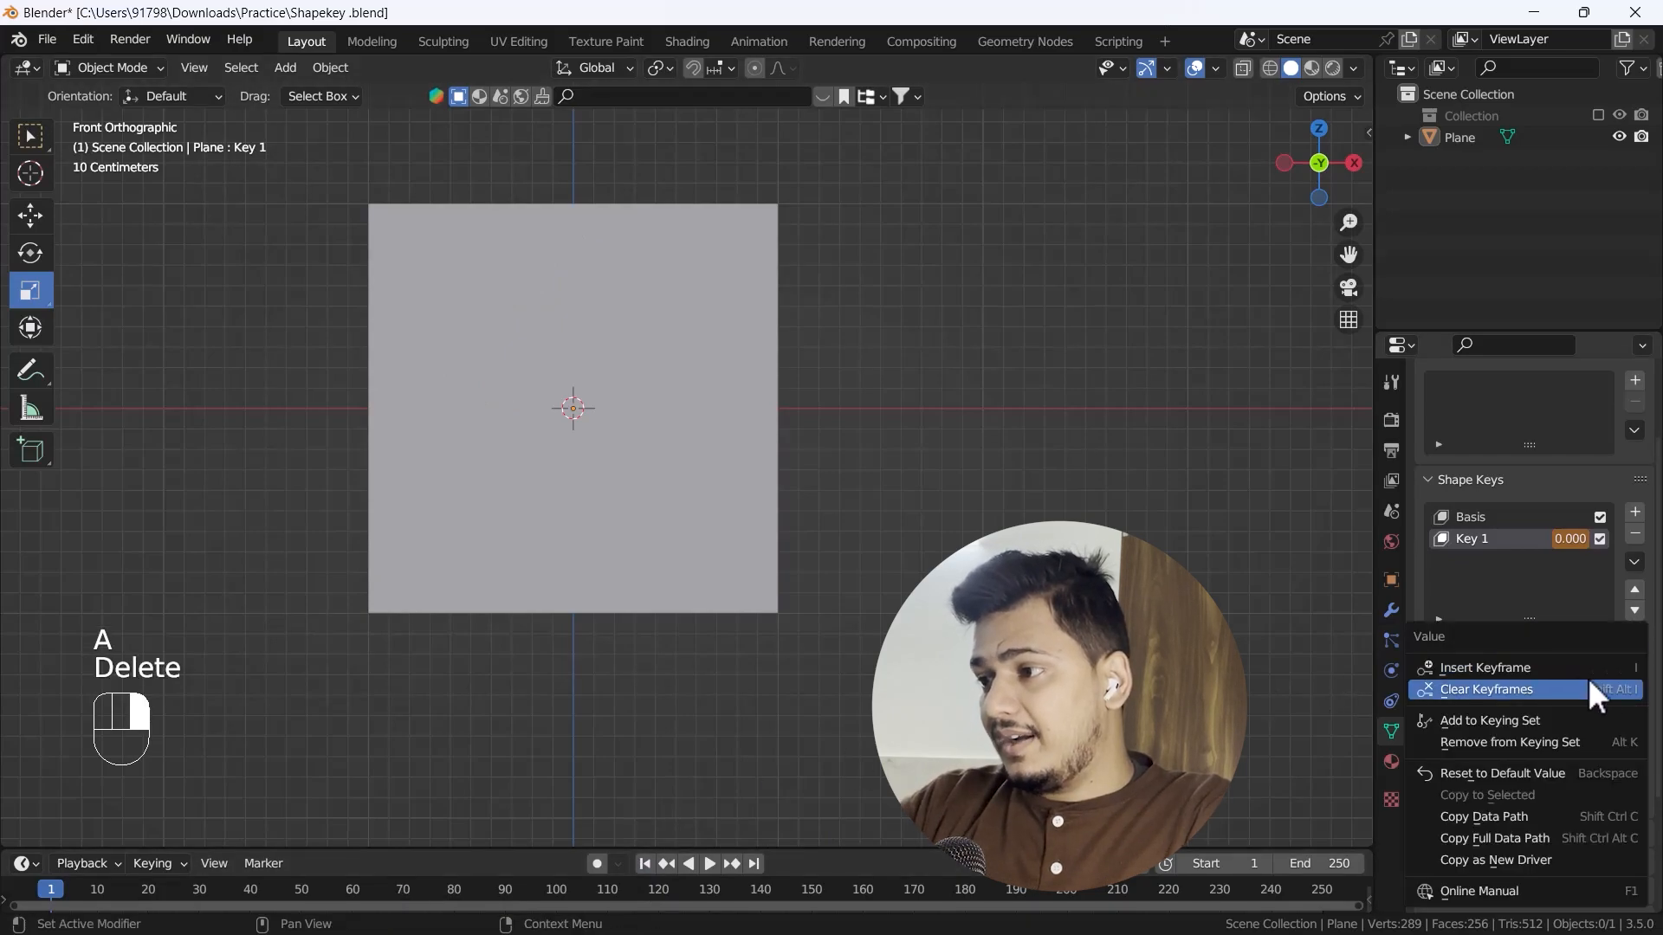
left_click(1515, 691)
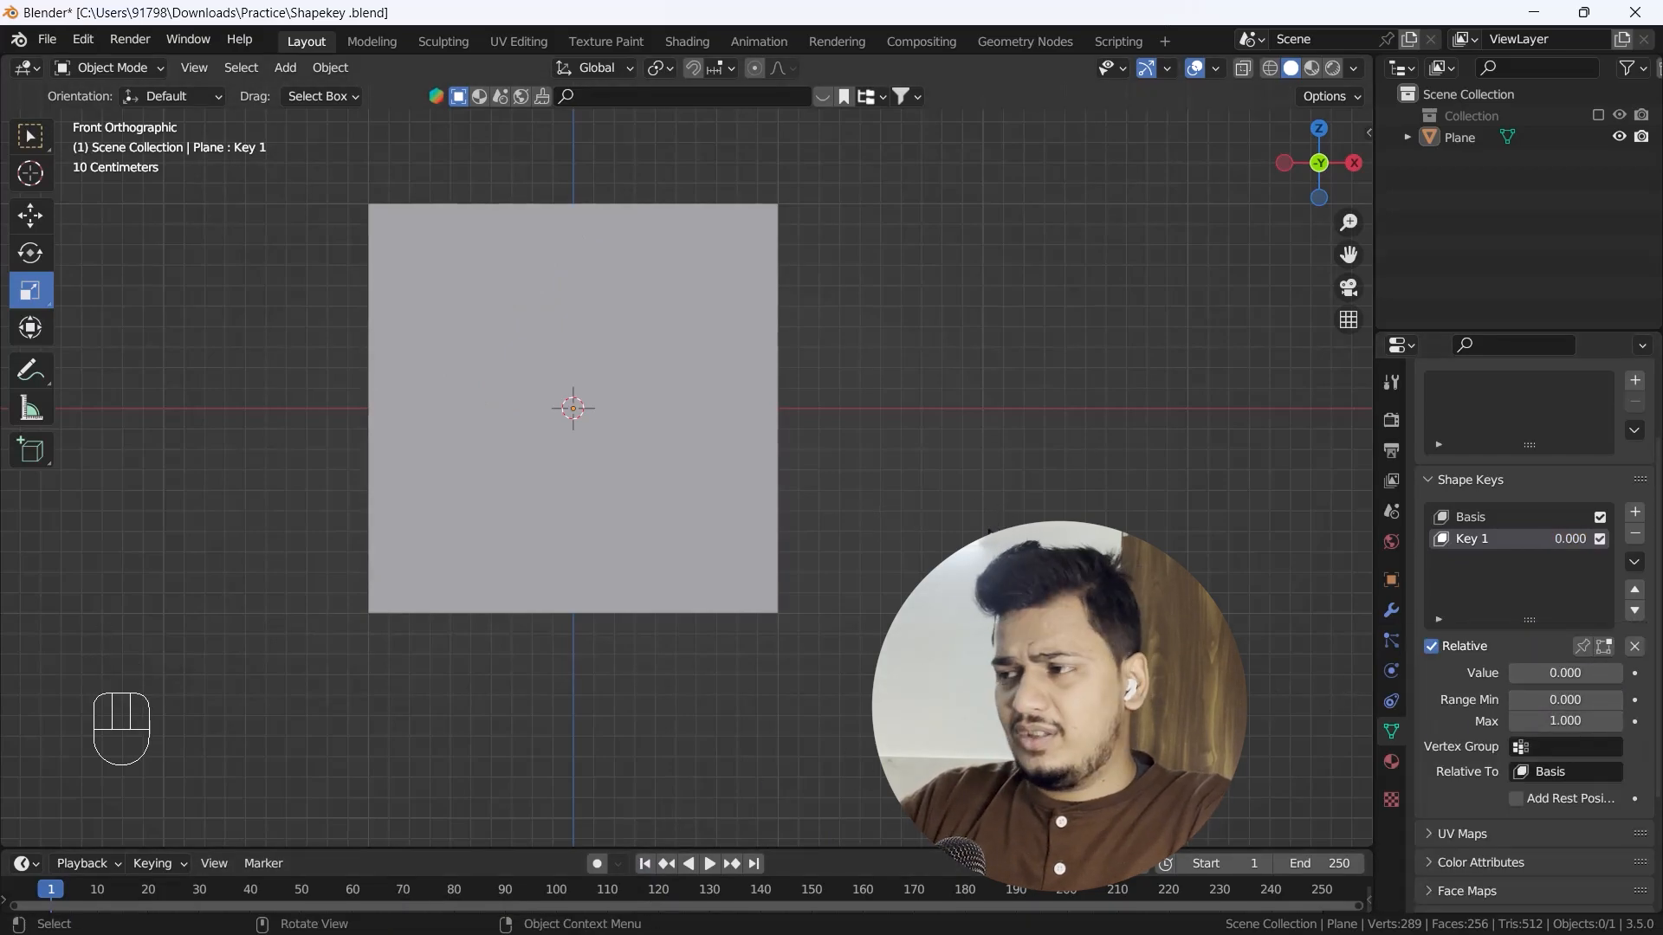
Step: Add a third shape key to the plane and try moving its lower-right corner inward with a proportional size of about 1.21 m
left_click(1634, 512)
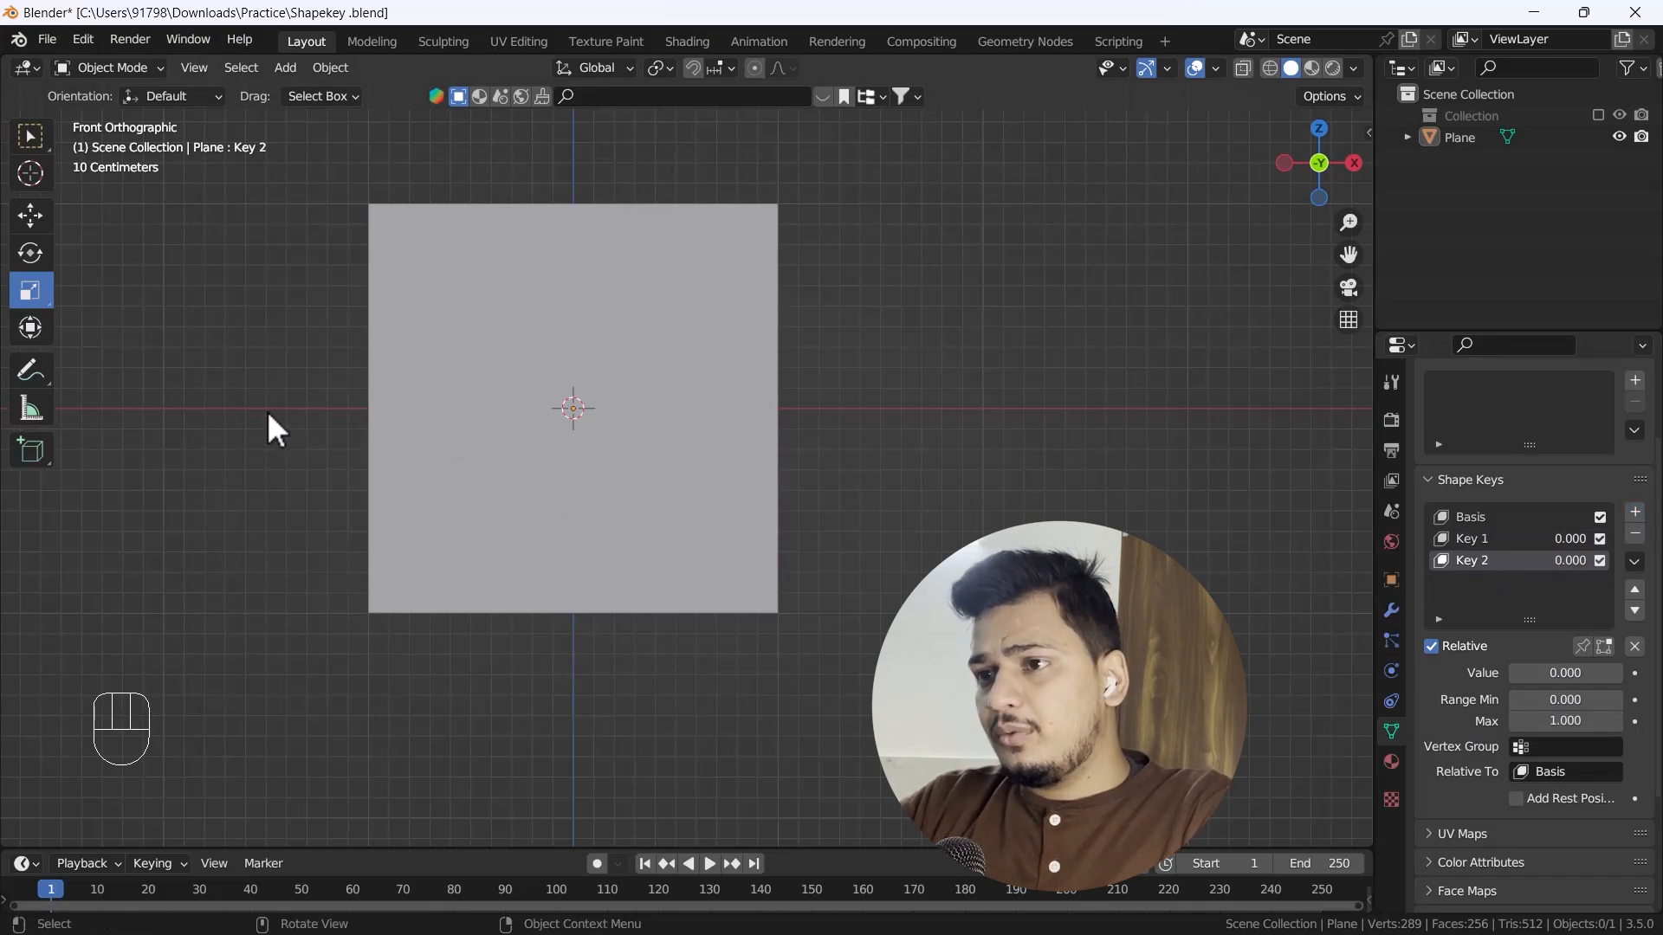
key("Tab")
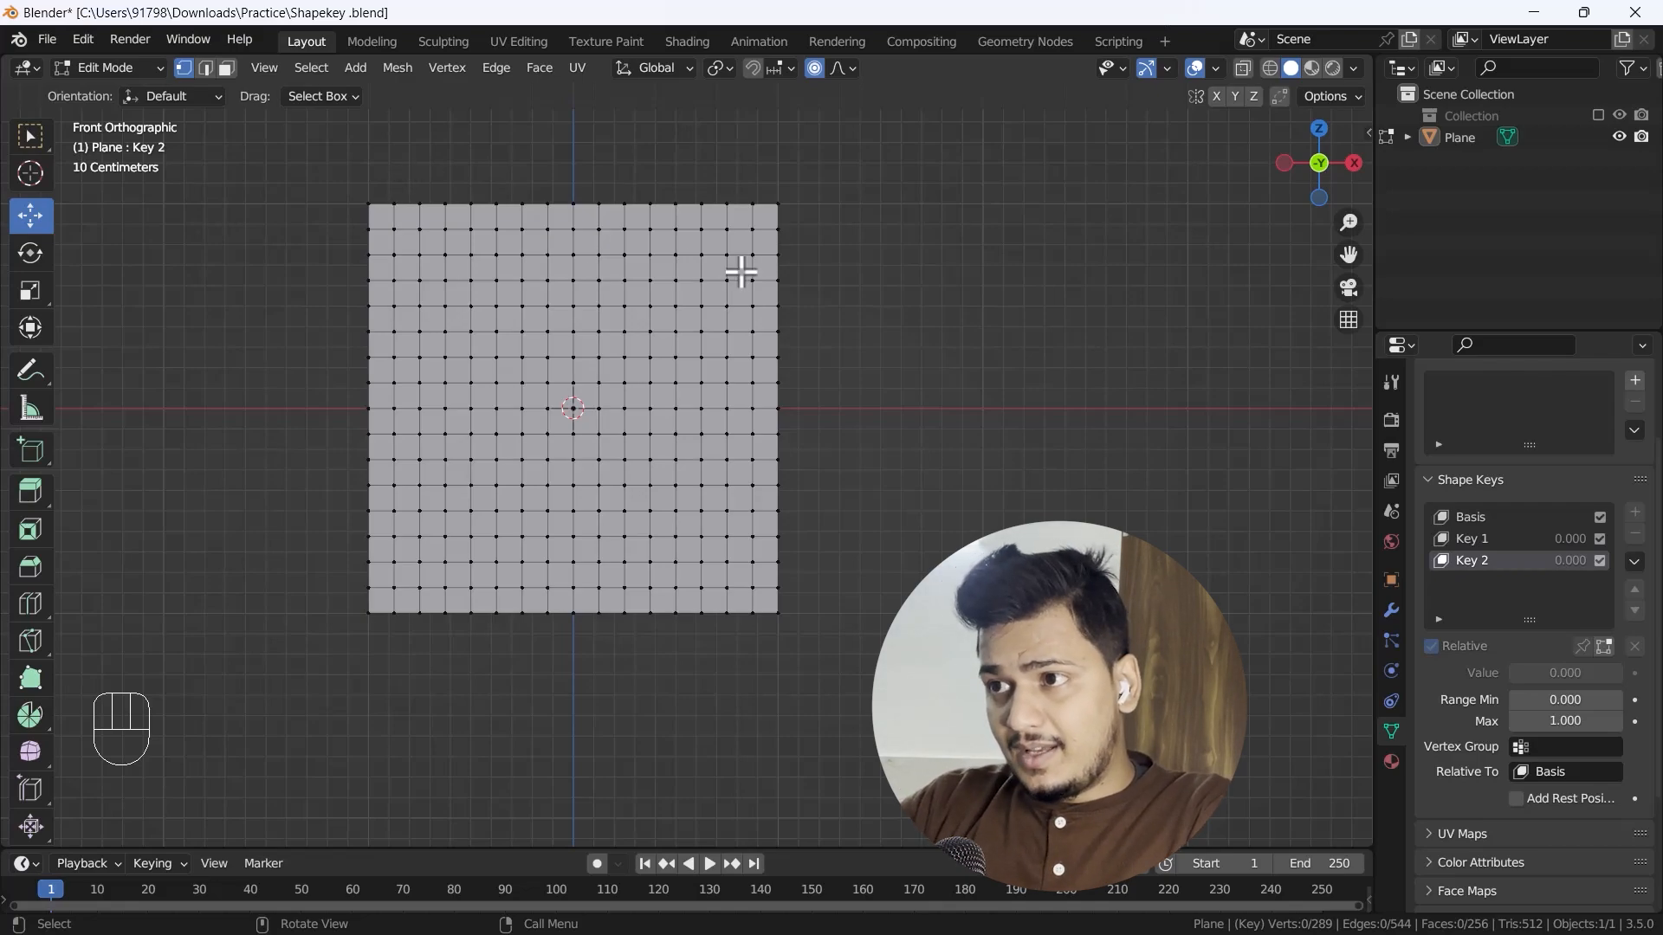
left_click(778, 614)
key("g")
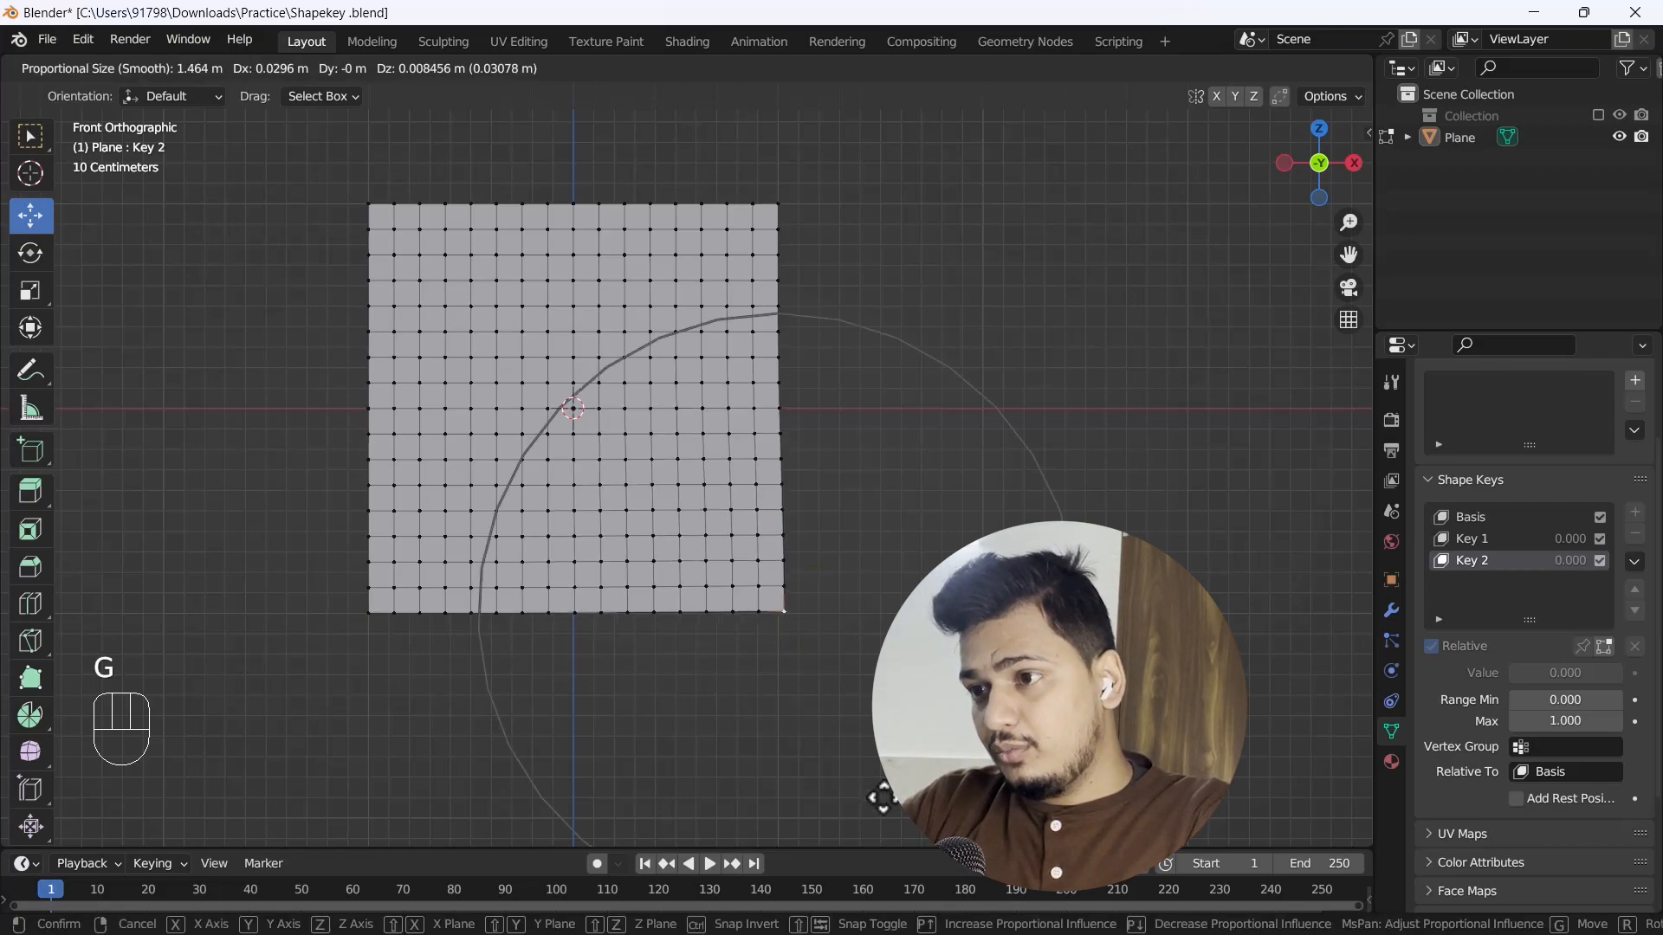
scroll(743, 606, "up", 2)
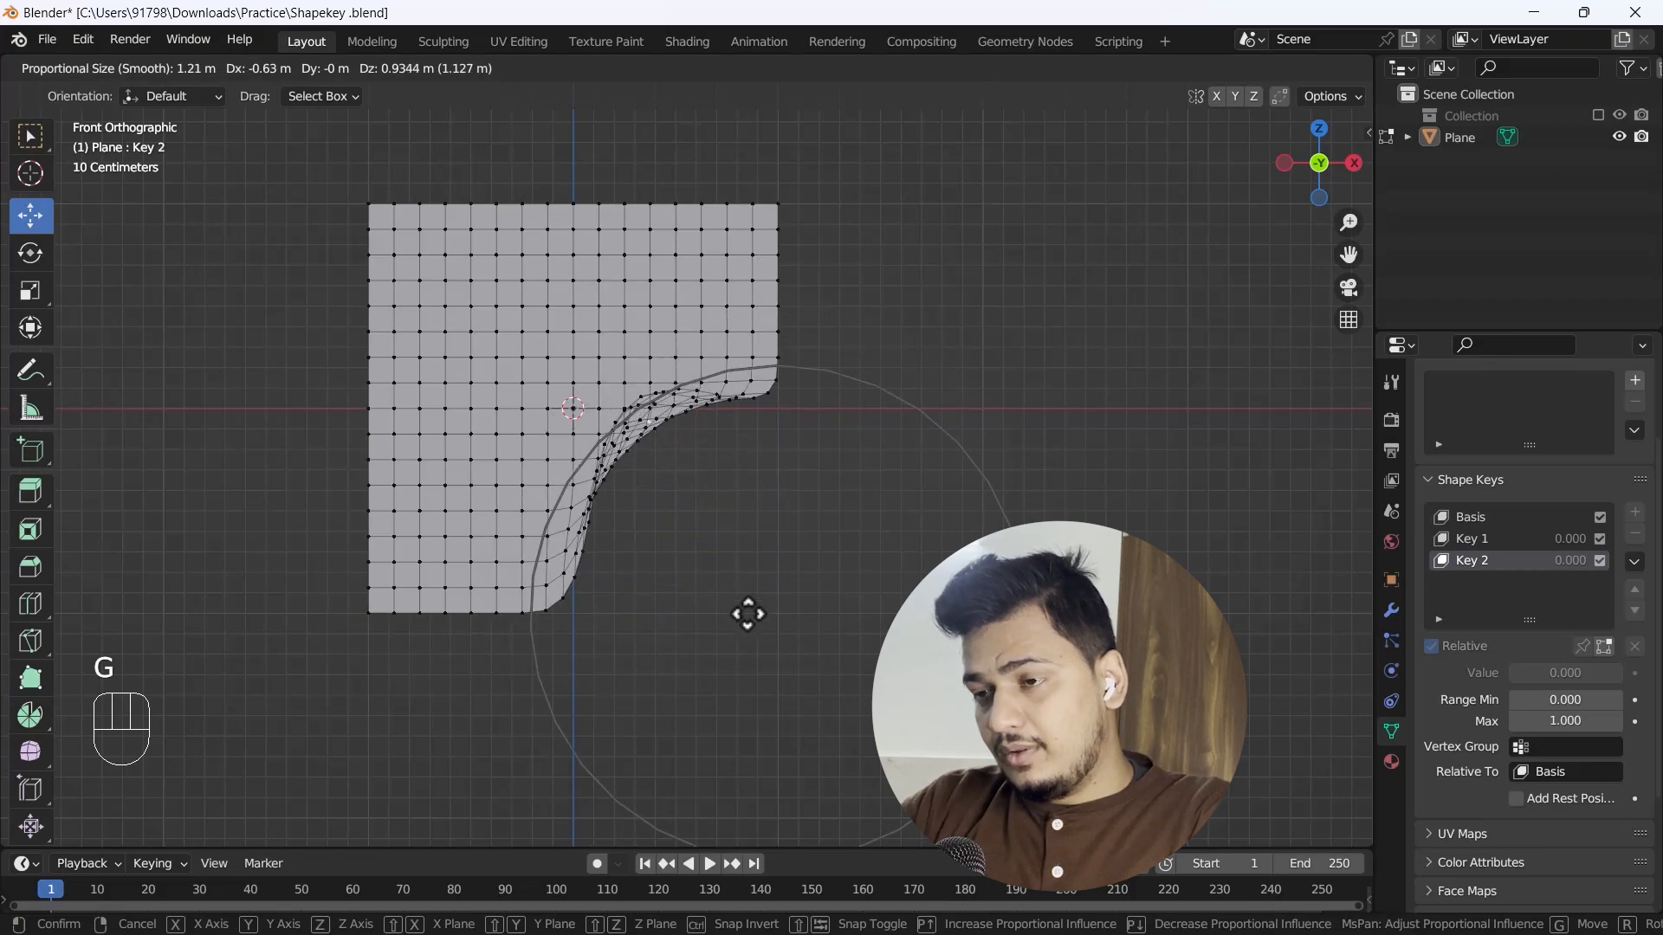
Step: Proportionally scale around the plane's lower-right corner to about -0.19, move the corner inward towards the centre and return to Object Mode
key("s")
left_click(753, 599)
key("g")
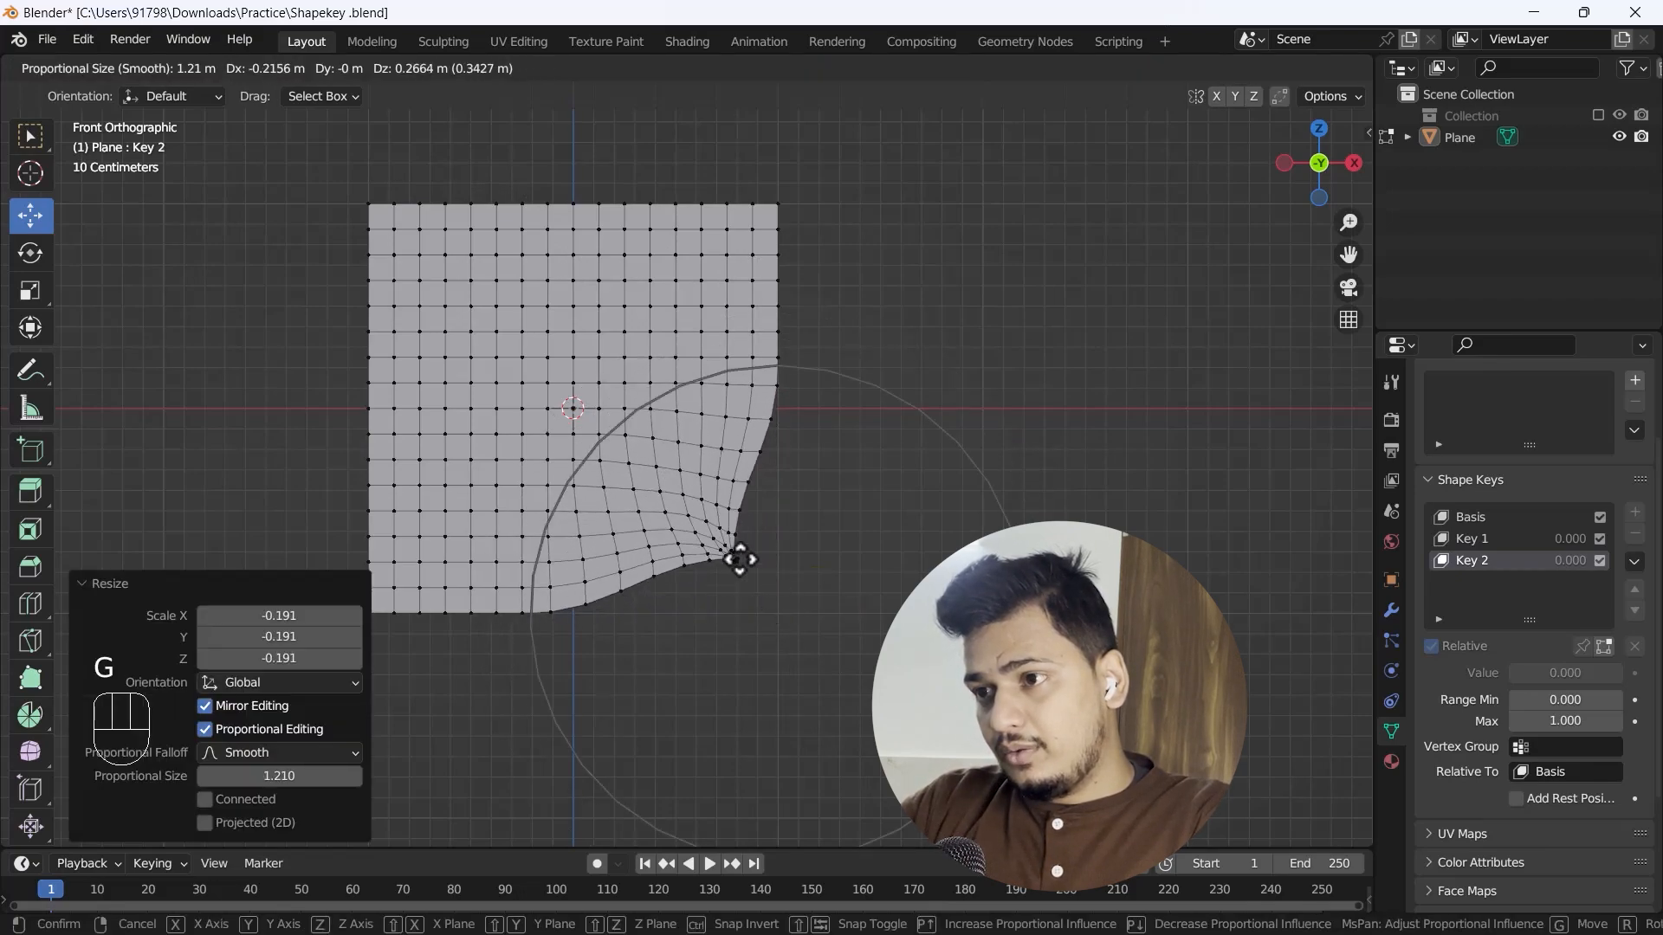
left_click(653, 474)
key("Tab")
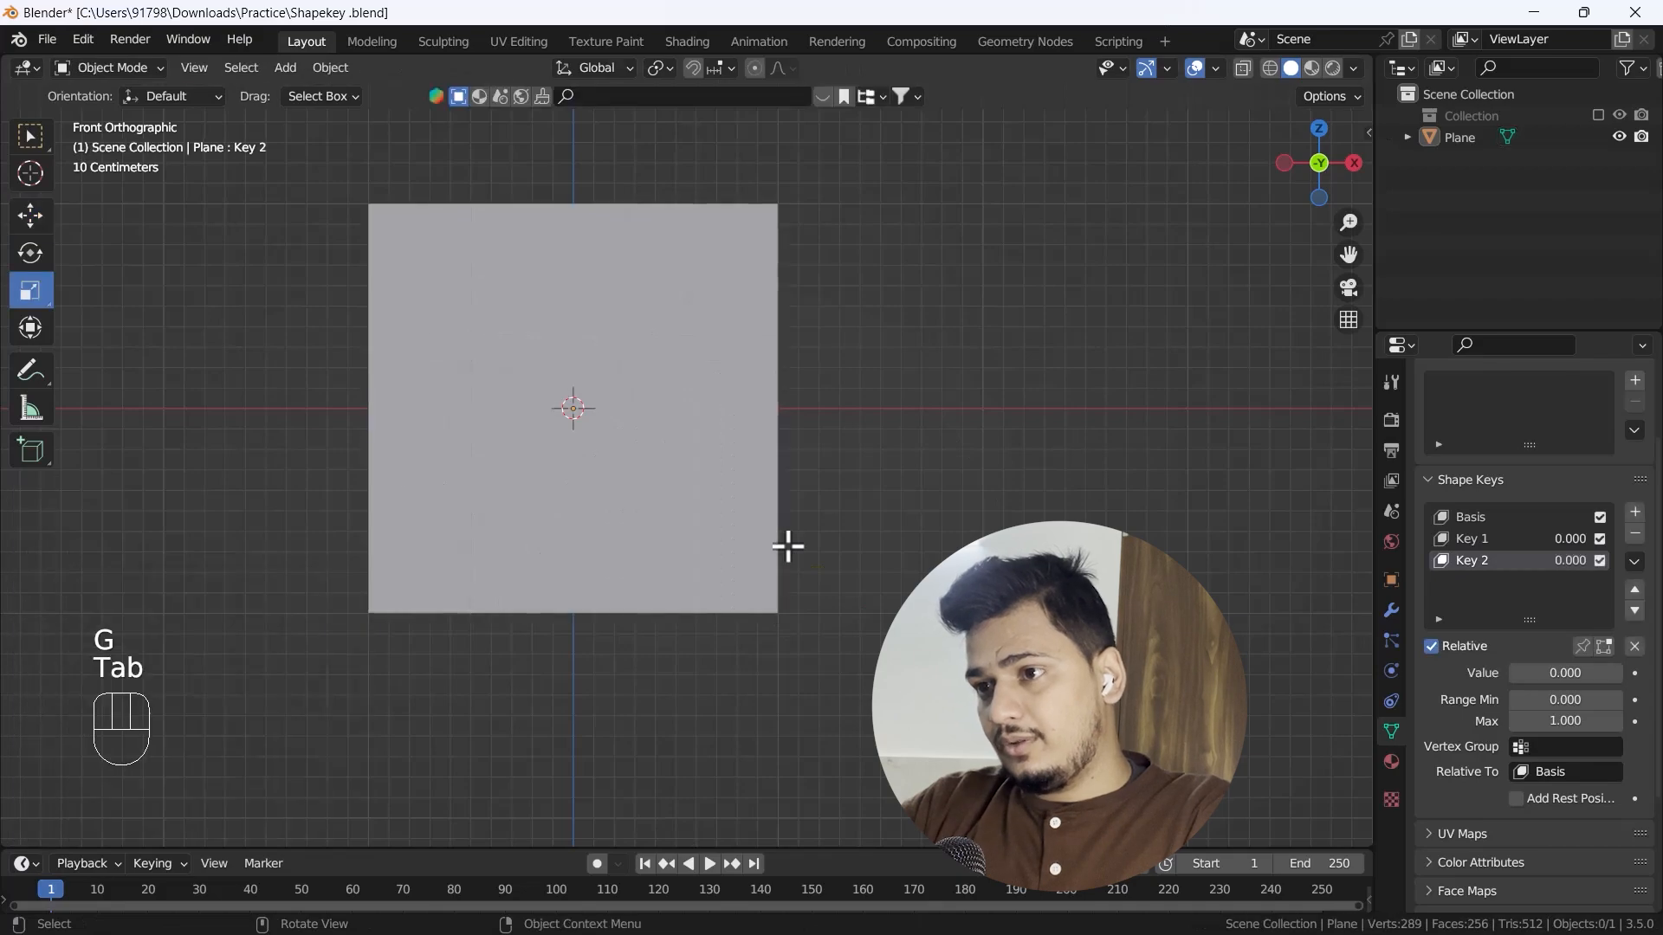
Step: Set the values of both Key 1 and Key 2 to 1.000 to combine the two corner deformations
left_click(1512, 541)
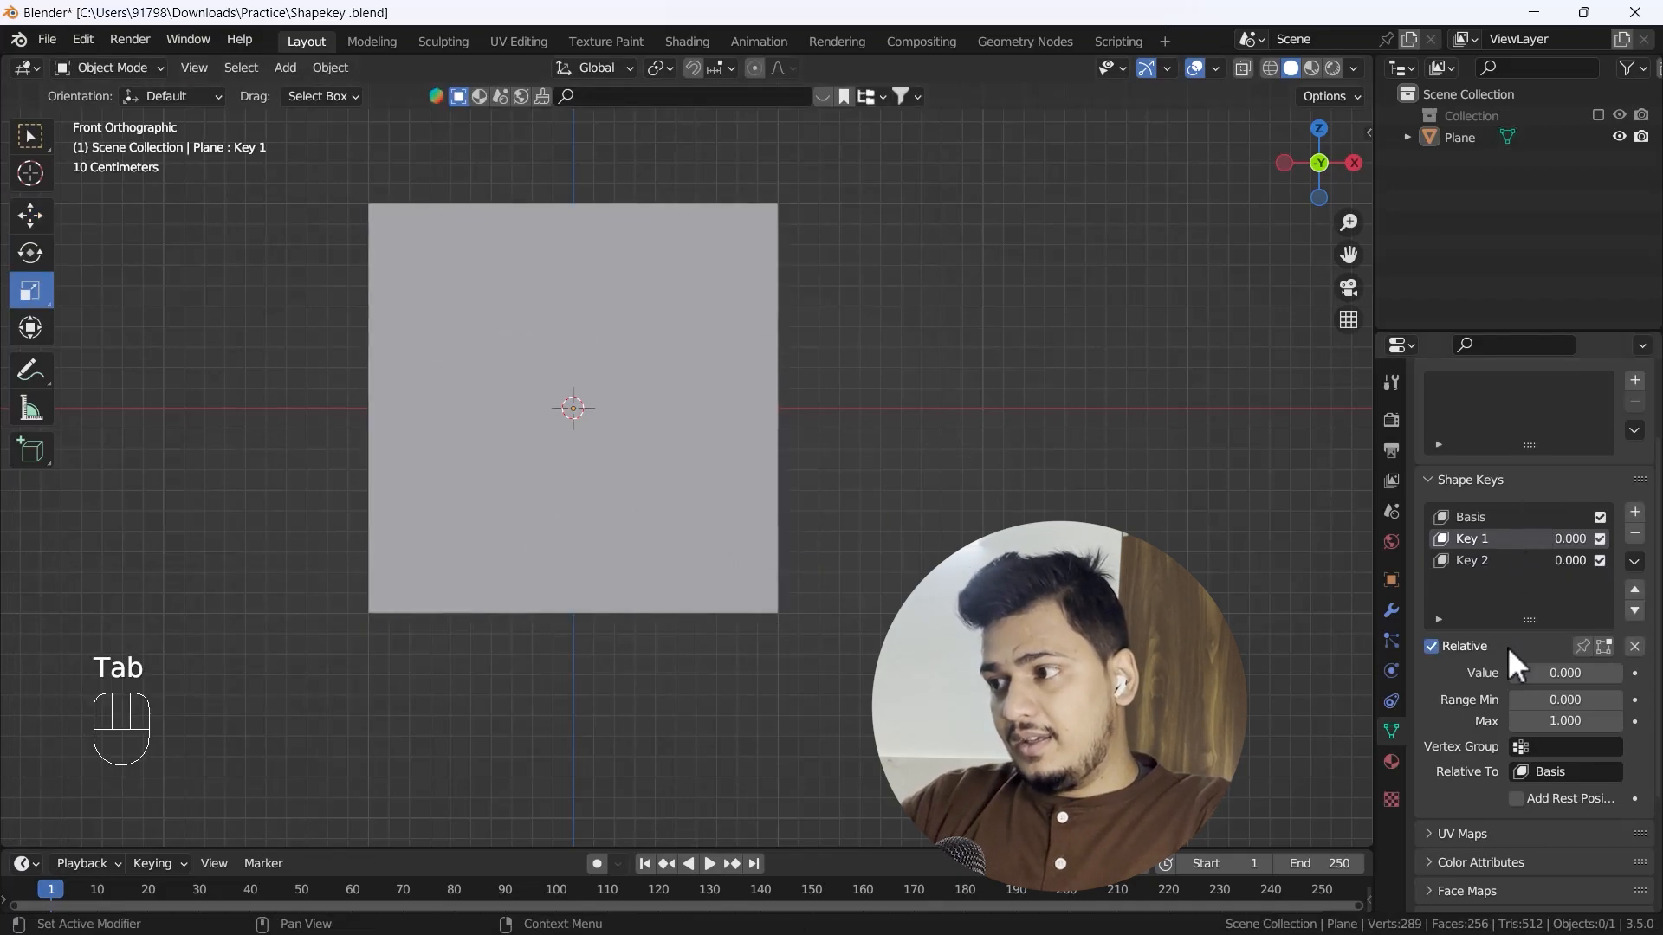
left_click_drag(1511, 673, 1623, 673)
left_click(1512, 561)
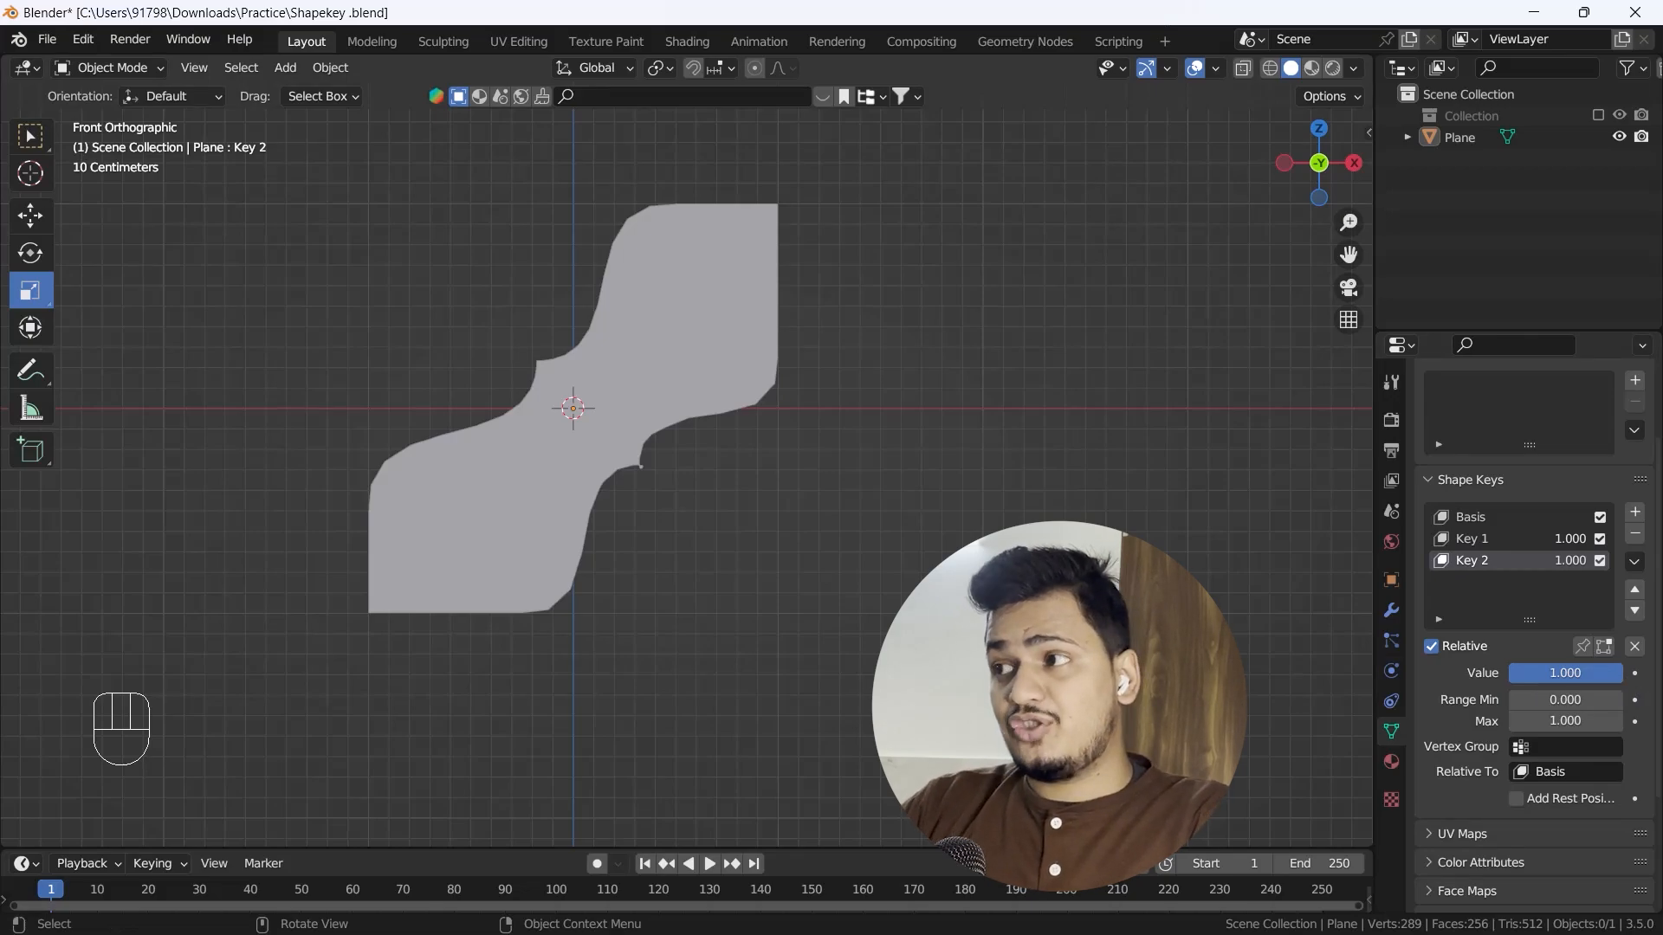
Step: Delete the plane and re-enable the character's Collection in Material Preview shading
left_click(687, 371)
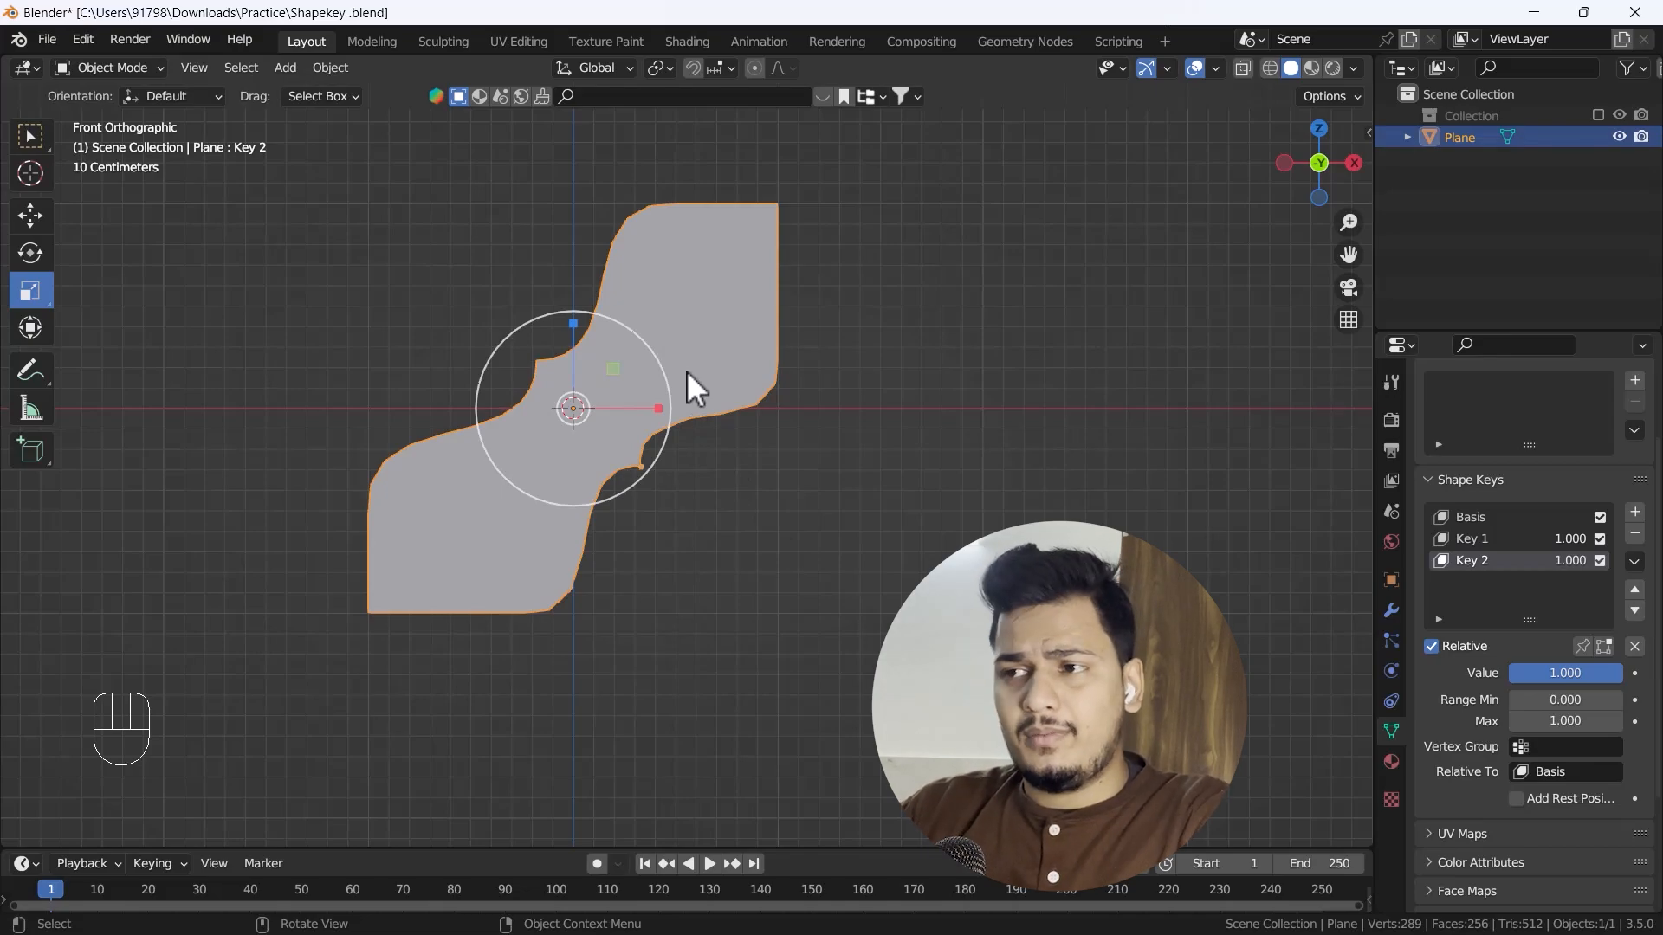
key("Delete")
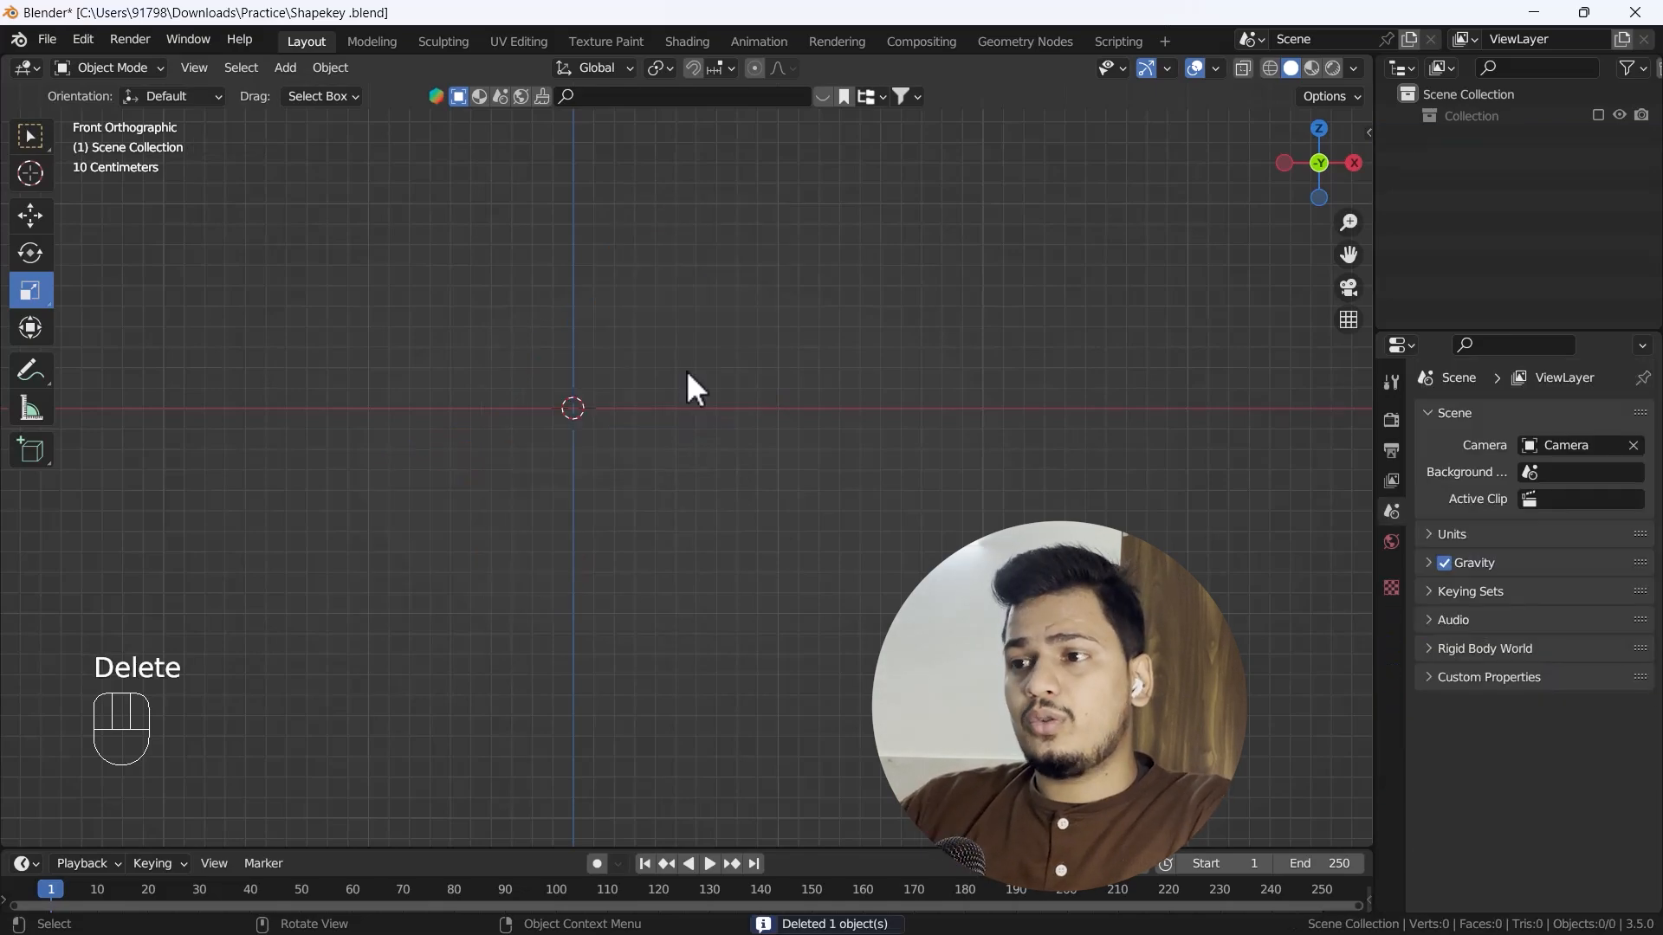
left_click(1598, 115)
left_click(1311, 68)
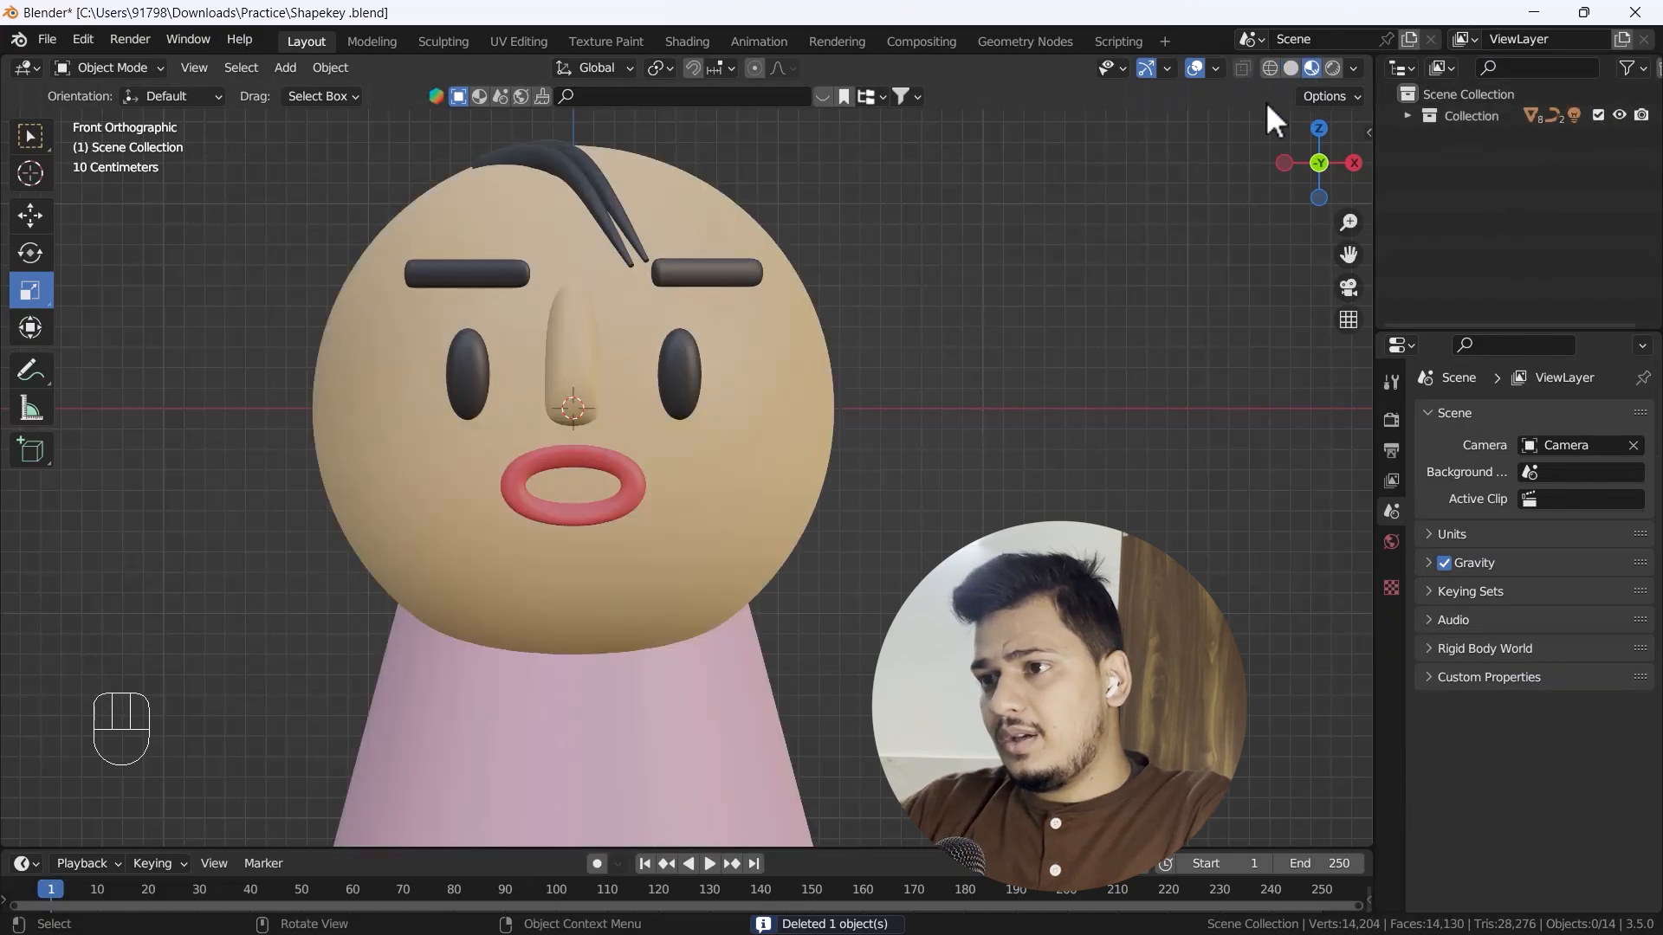
Step: Select the character's mouth torus and add a basis shape key and a second shape key to it
scroll(523, 549, "up", 2)
middle_click_drag(581, 542, 595, 512, "shift")
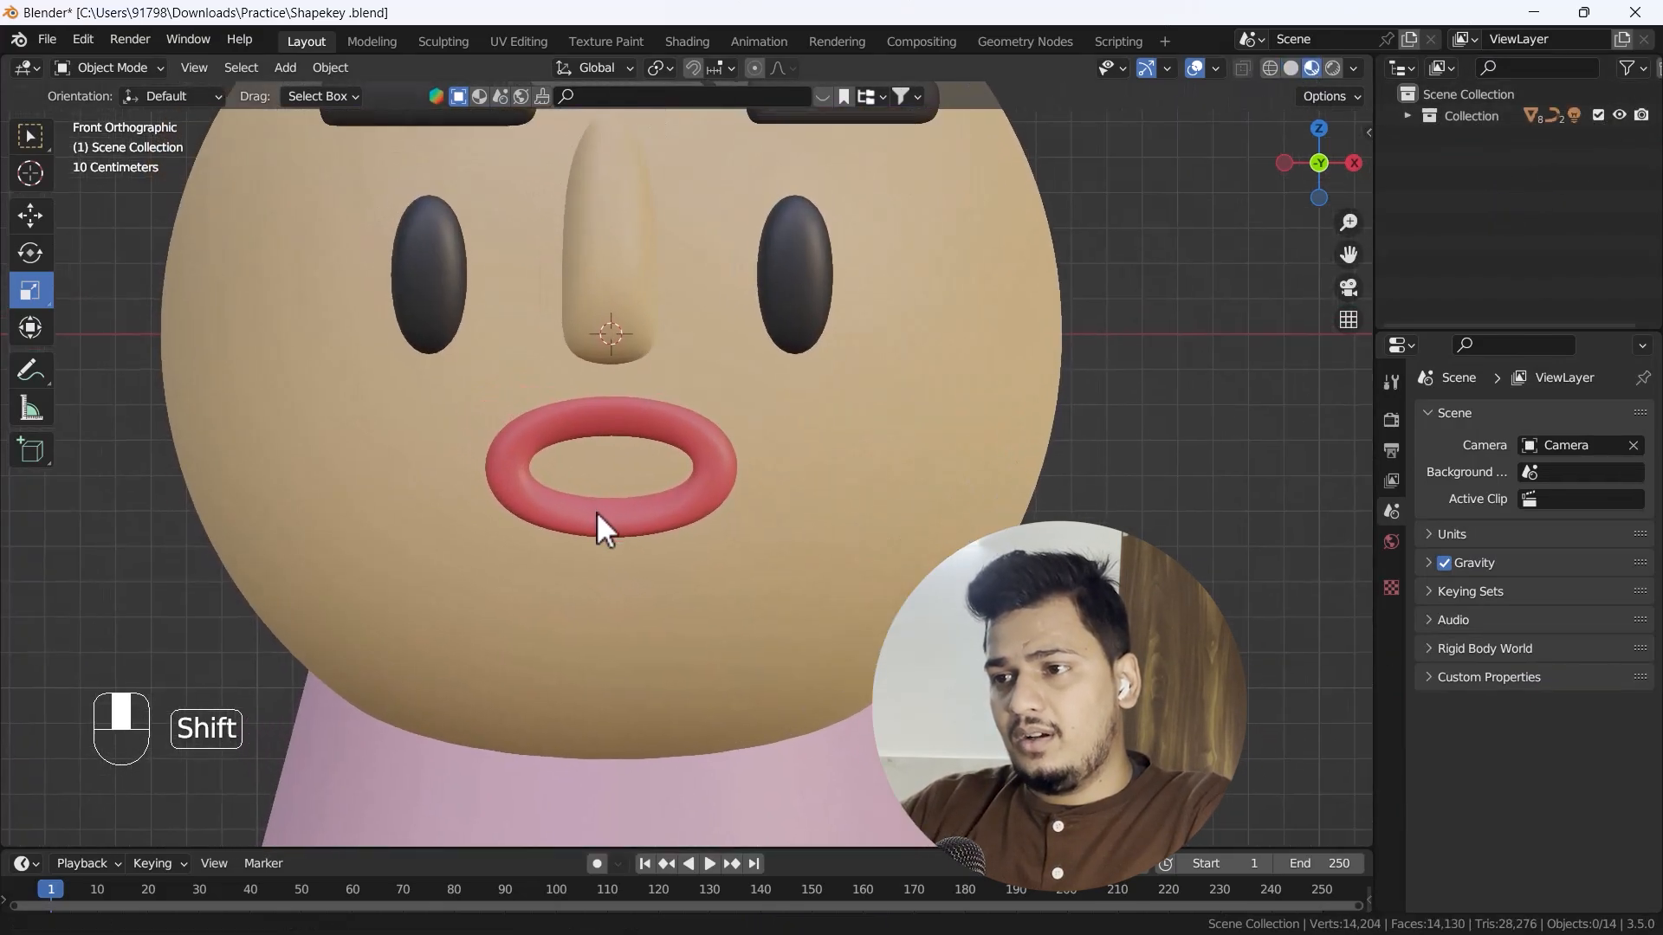
left_click(532, 490)
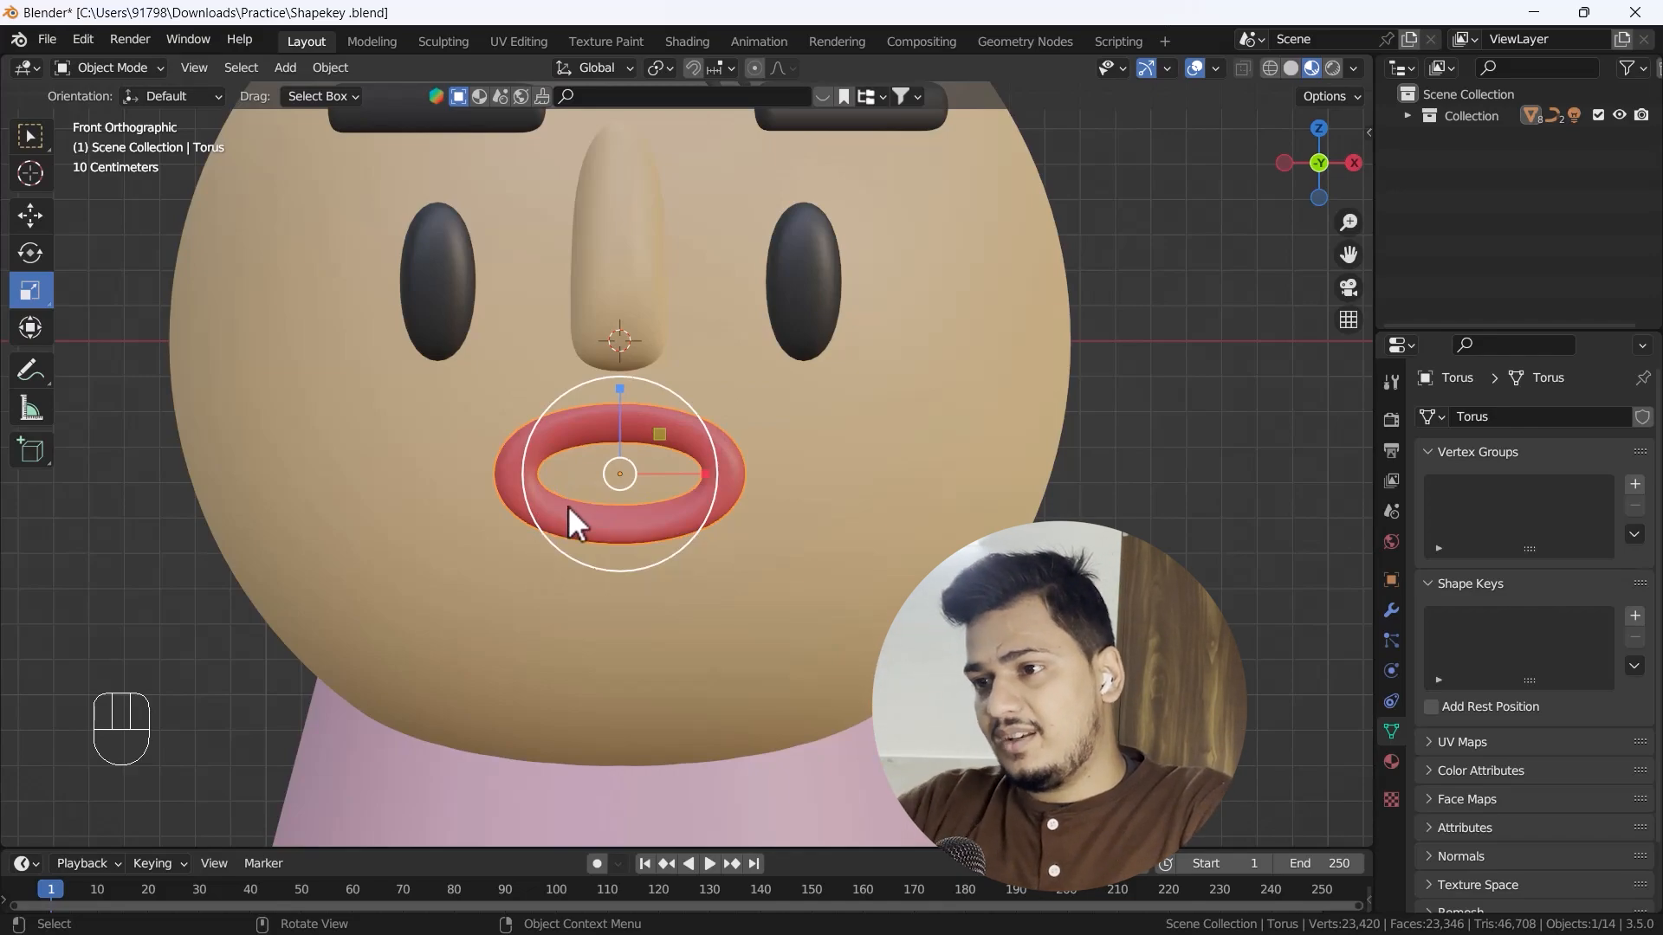
left_click(1634, 617)
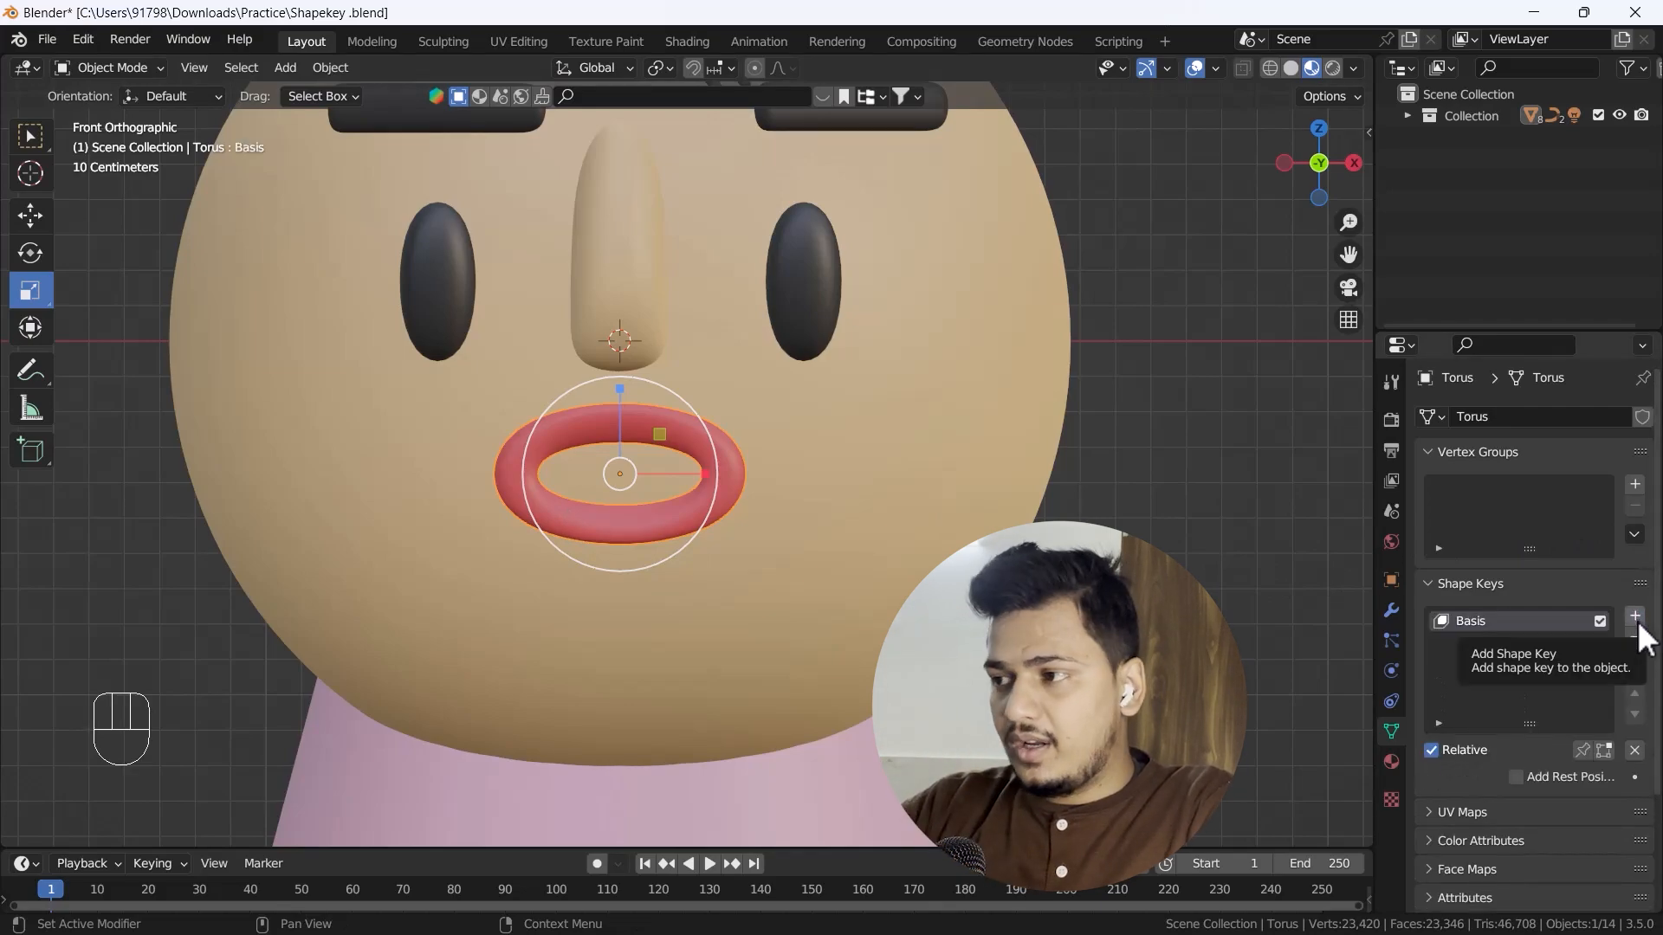
left_click(1636, 616)
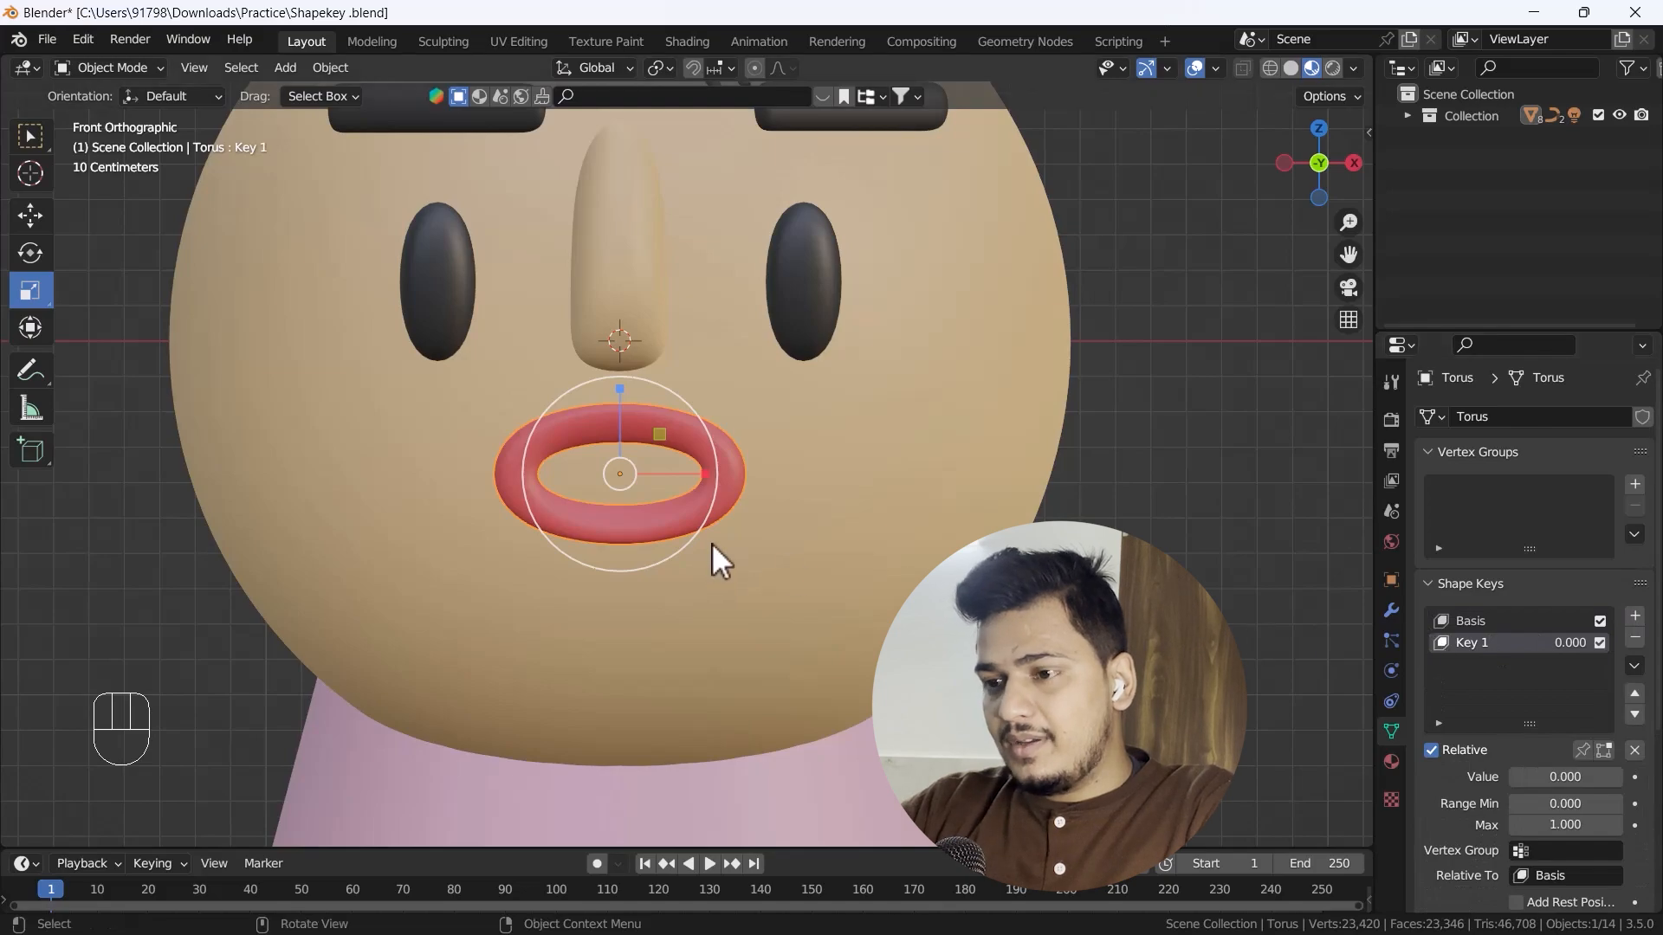
Step: In Edit Mode, move the mouth's right corner vertex about 0.10 m in X and 0.19 m in Z with a proportional size of about 0.386 m
key("Tab")
left_click(735, 466)
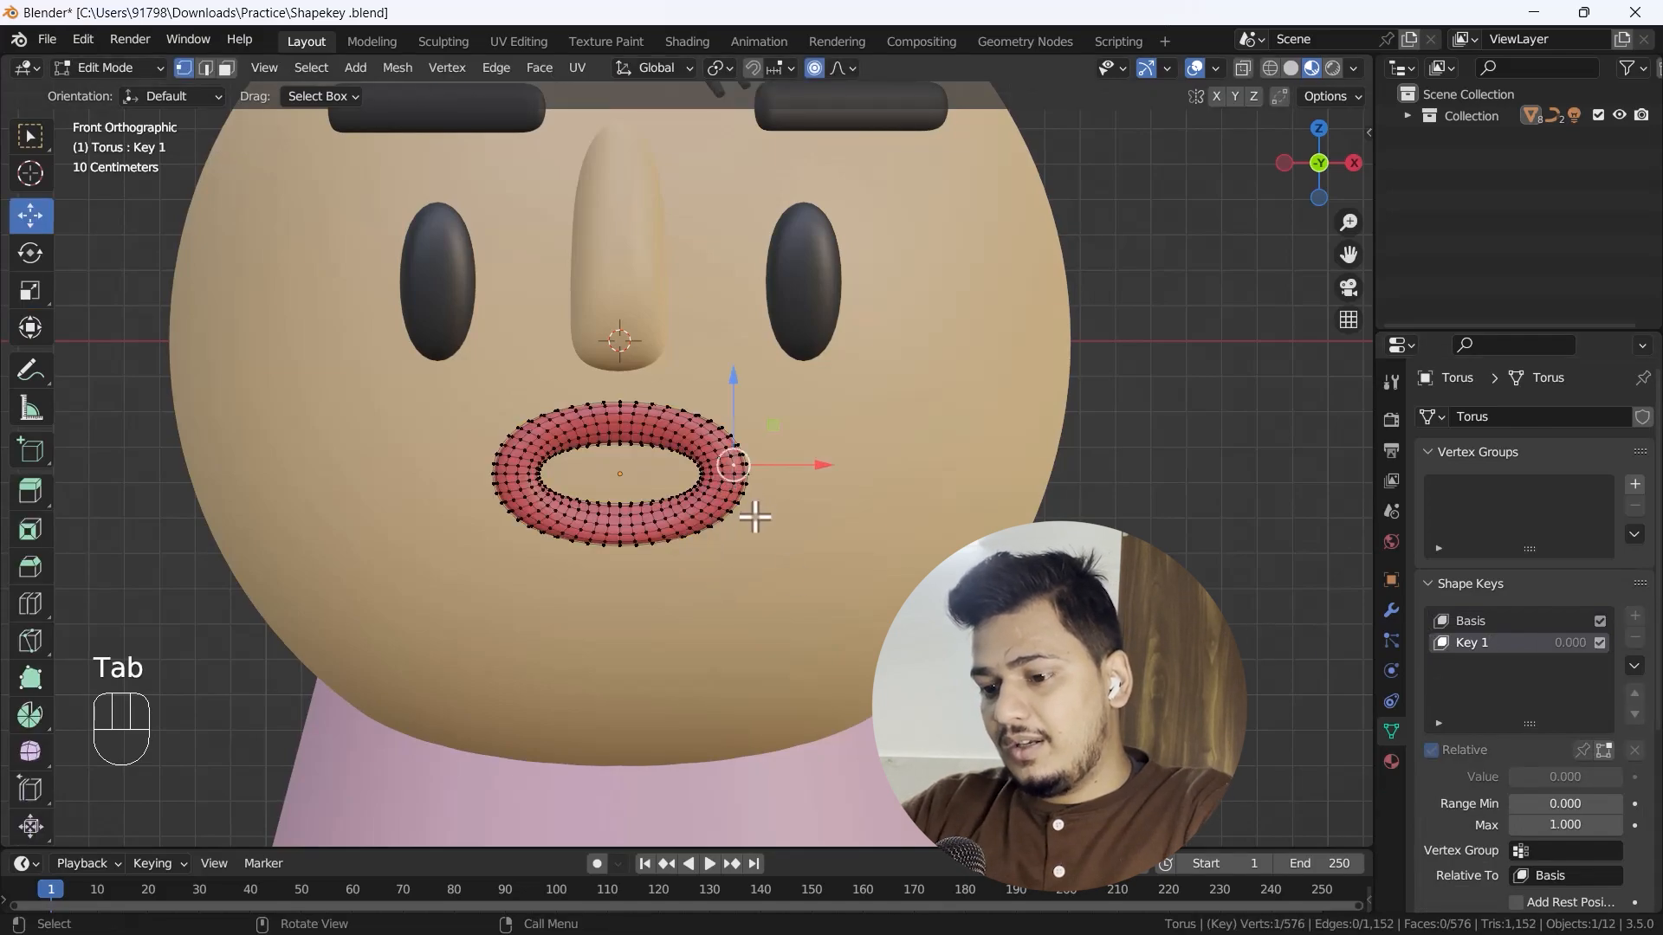
key("g")
scroll(782, 511, "up", 6)
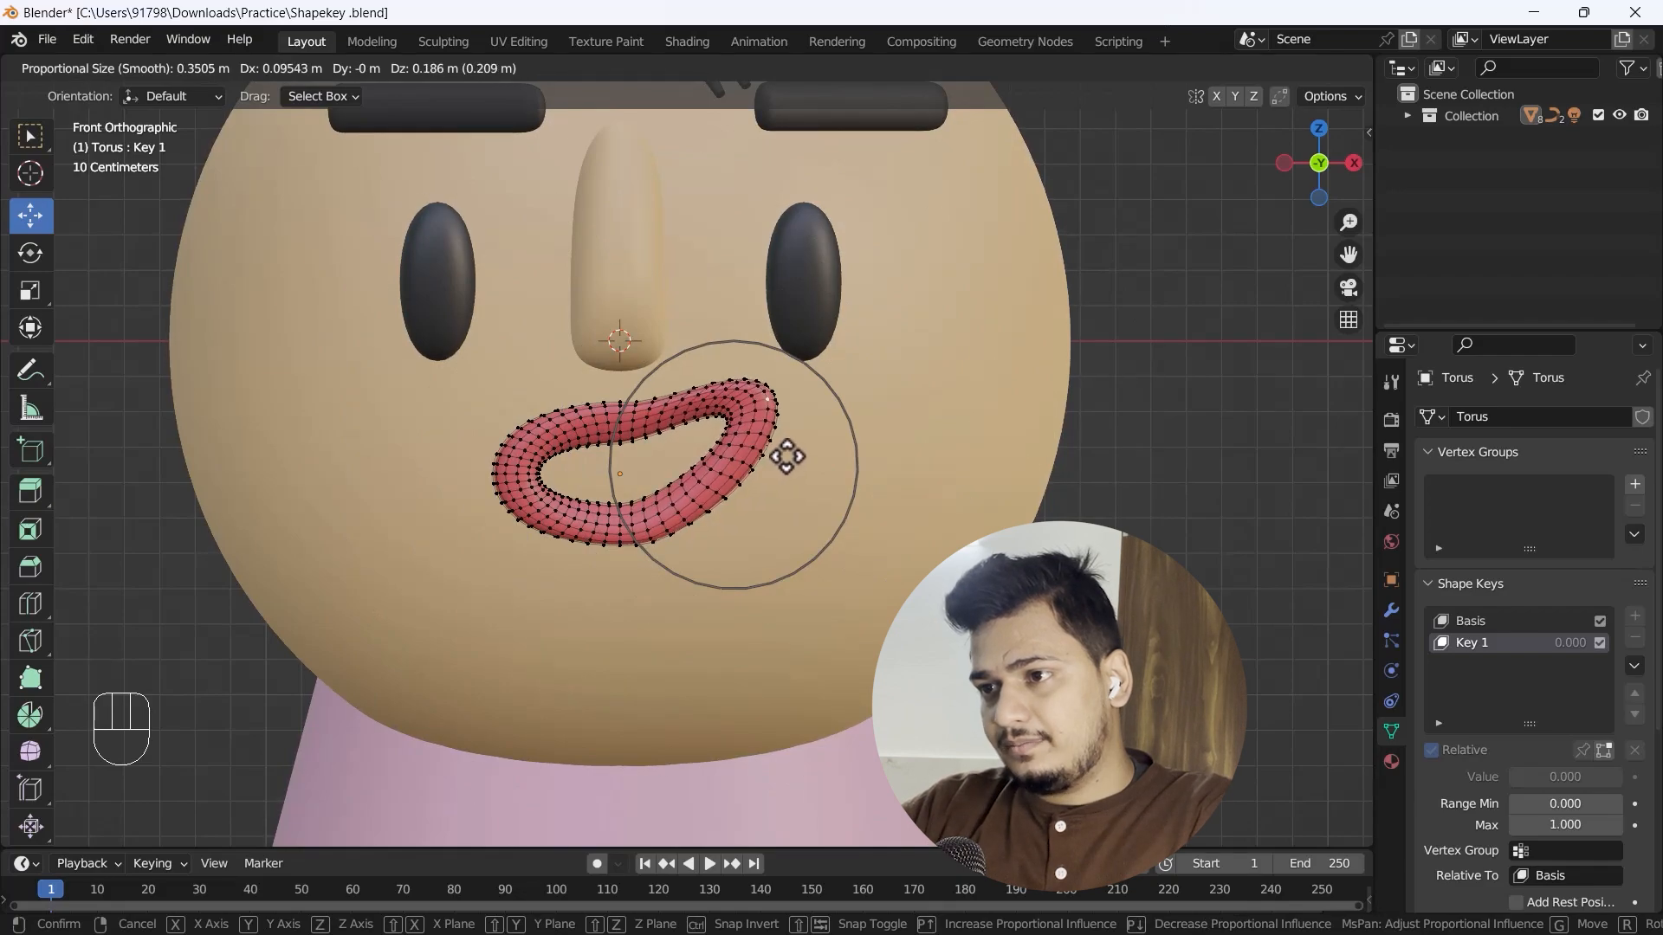
scroll(787, 457, "down", 2)
scroll(787, 456, "up", 1)
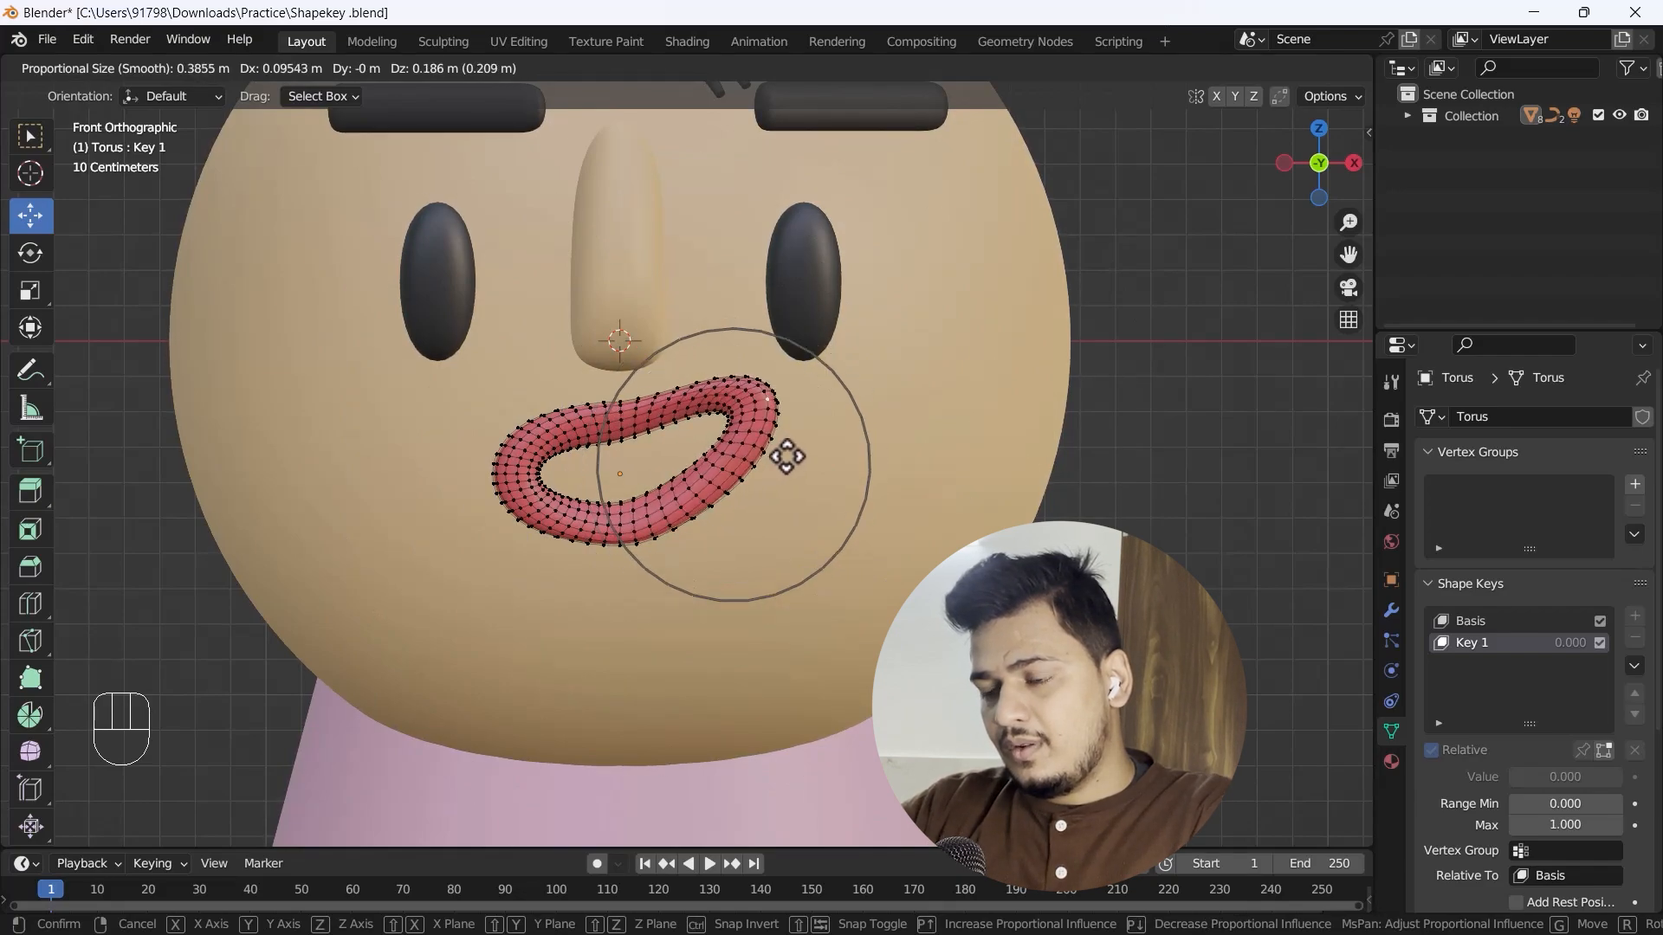
left_click(787, 457)
Step: Proportionally scale around the mouth's right corner to about 0.725 and nudge it up about 0.005 m with a proportional size of 0.467
key("s")
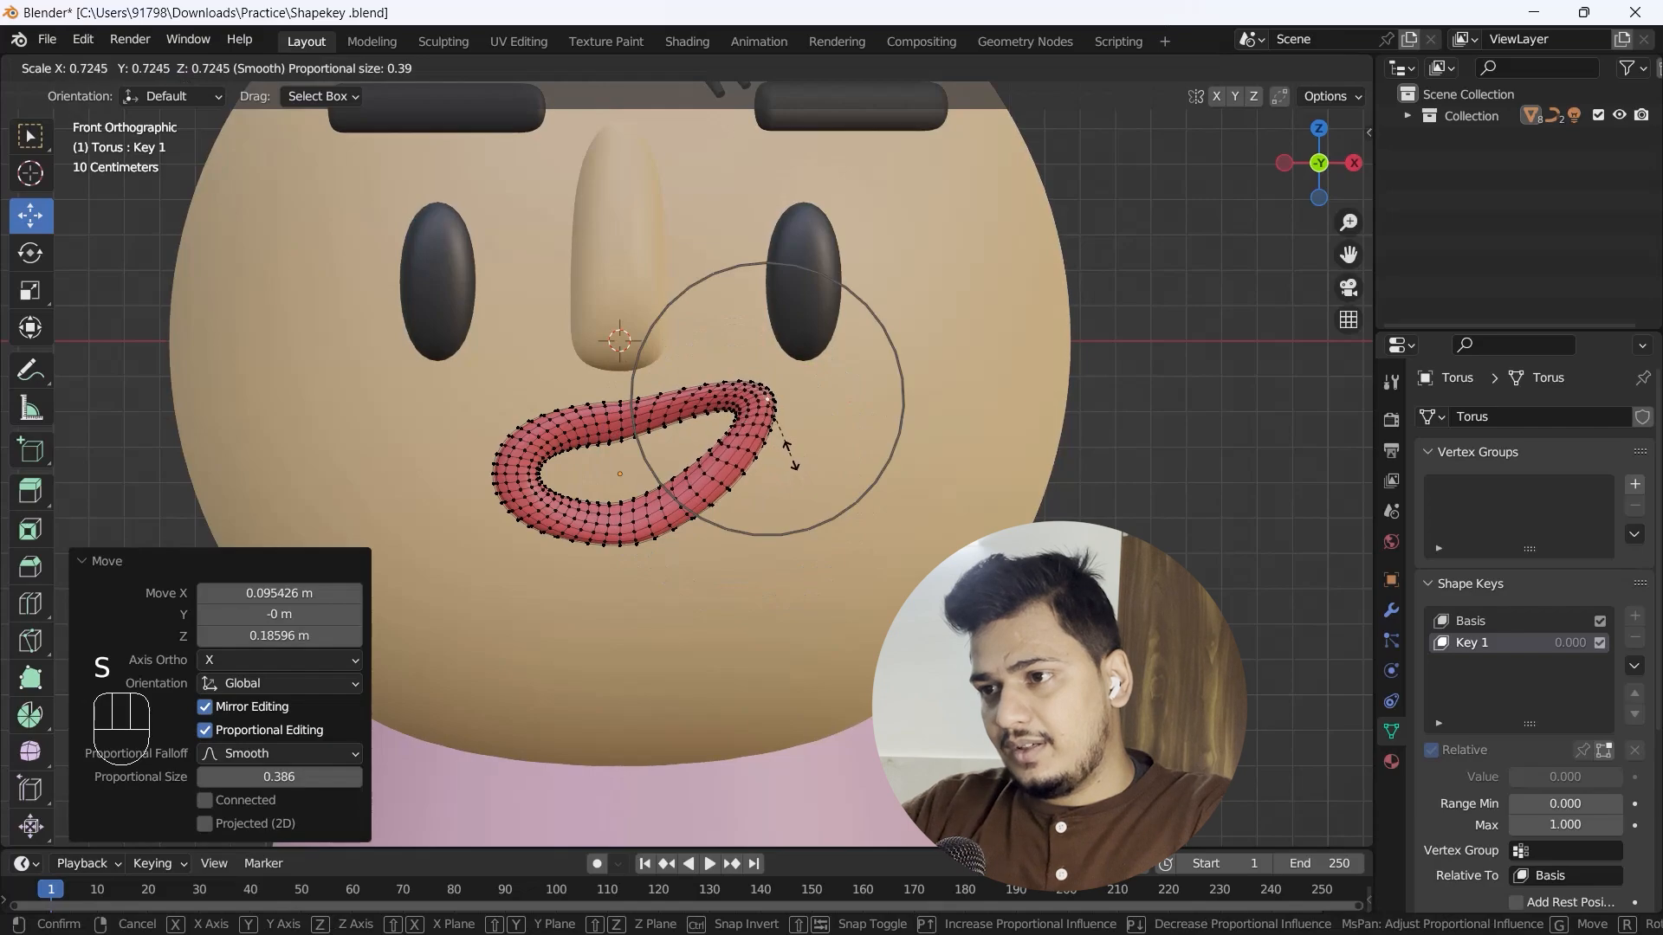
left_click(791, 457)
key("g")
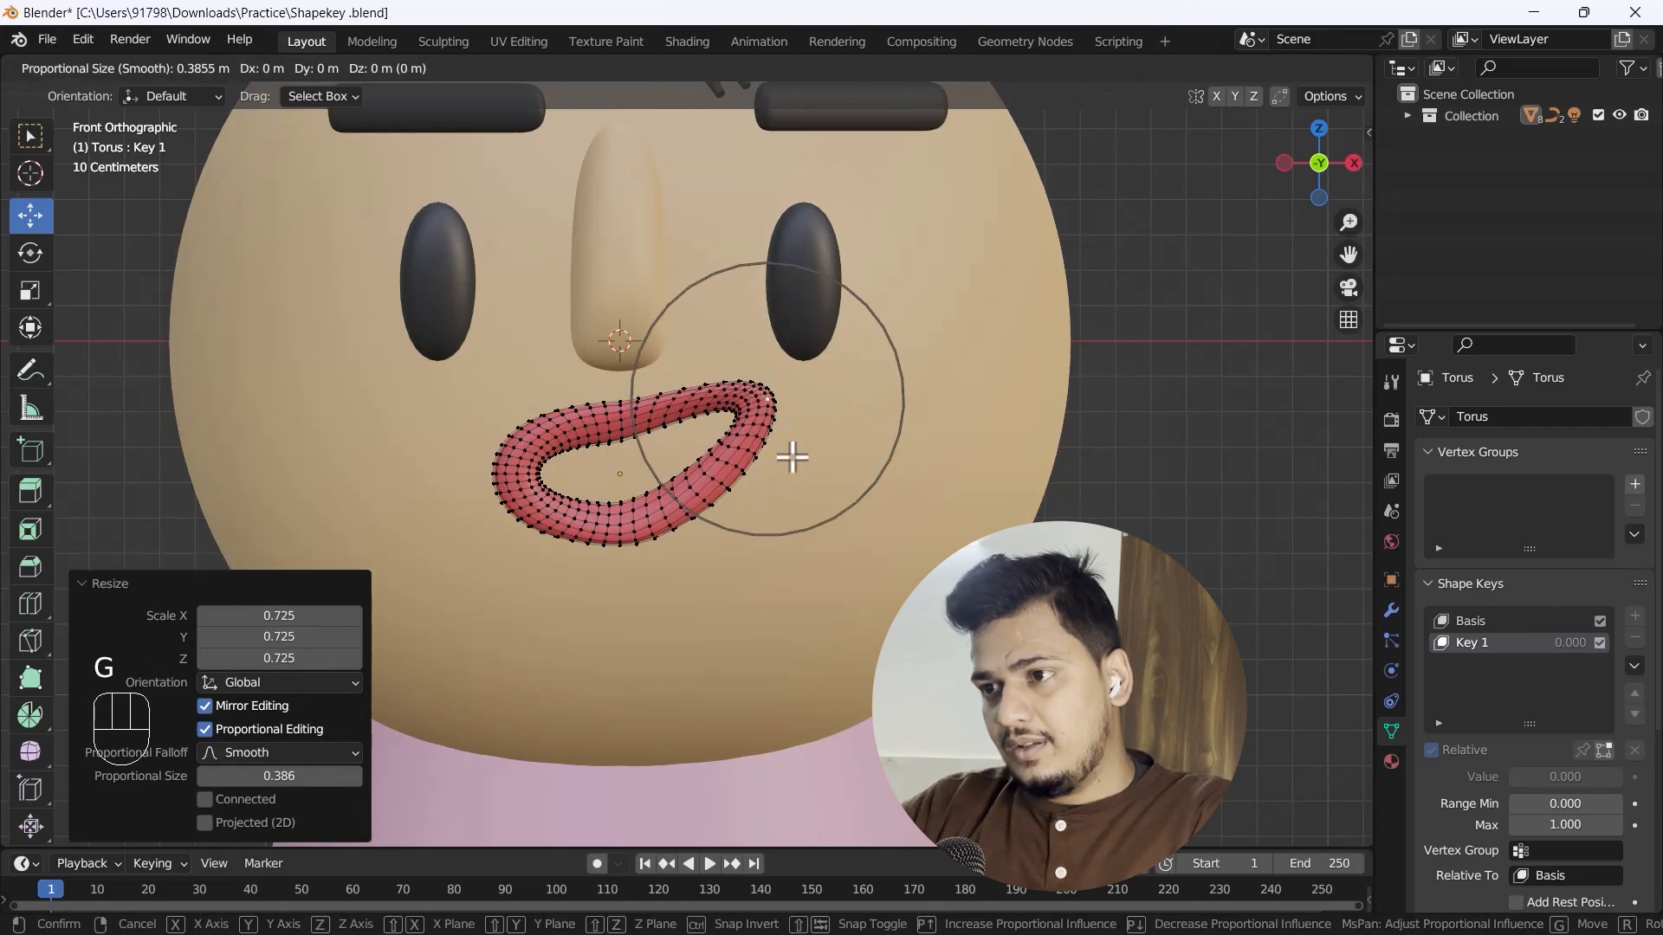
scroll(791, 456, "down", 2)
left_click(791, 457)
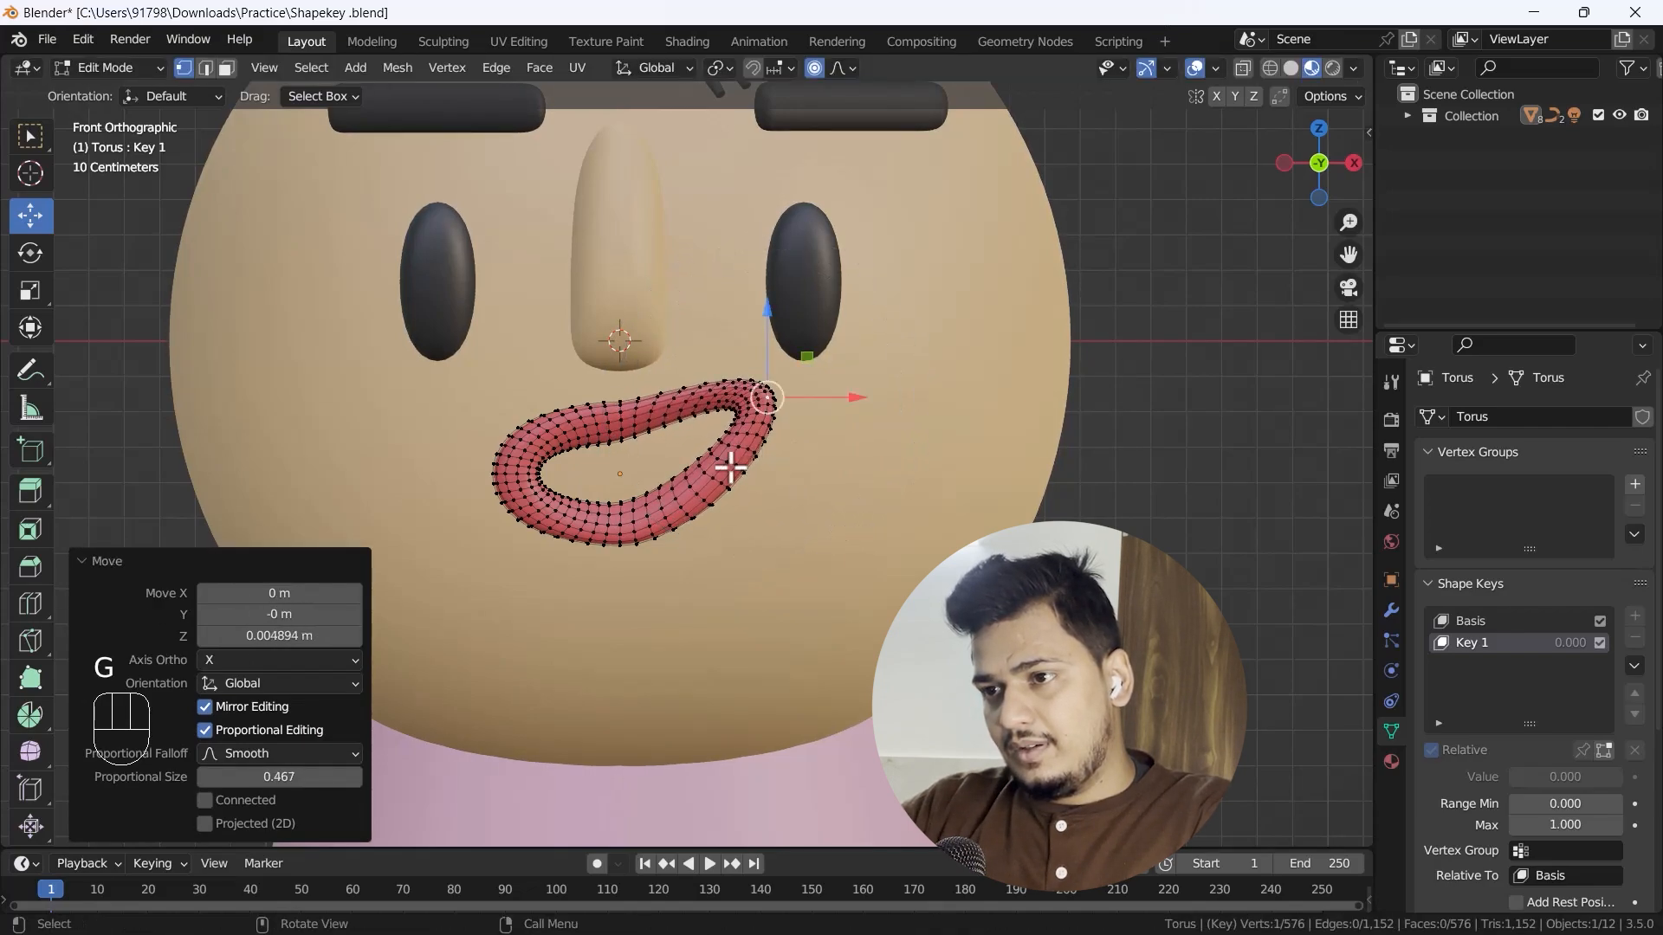
Step: Proportionally move the mouth's left corner about -0.13 m in X and 0.17 m in Z, scale around it and deselect it
left_click(496, 475)
key("g")
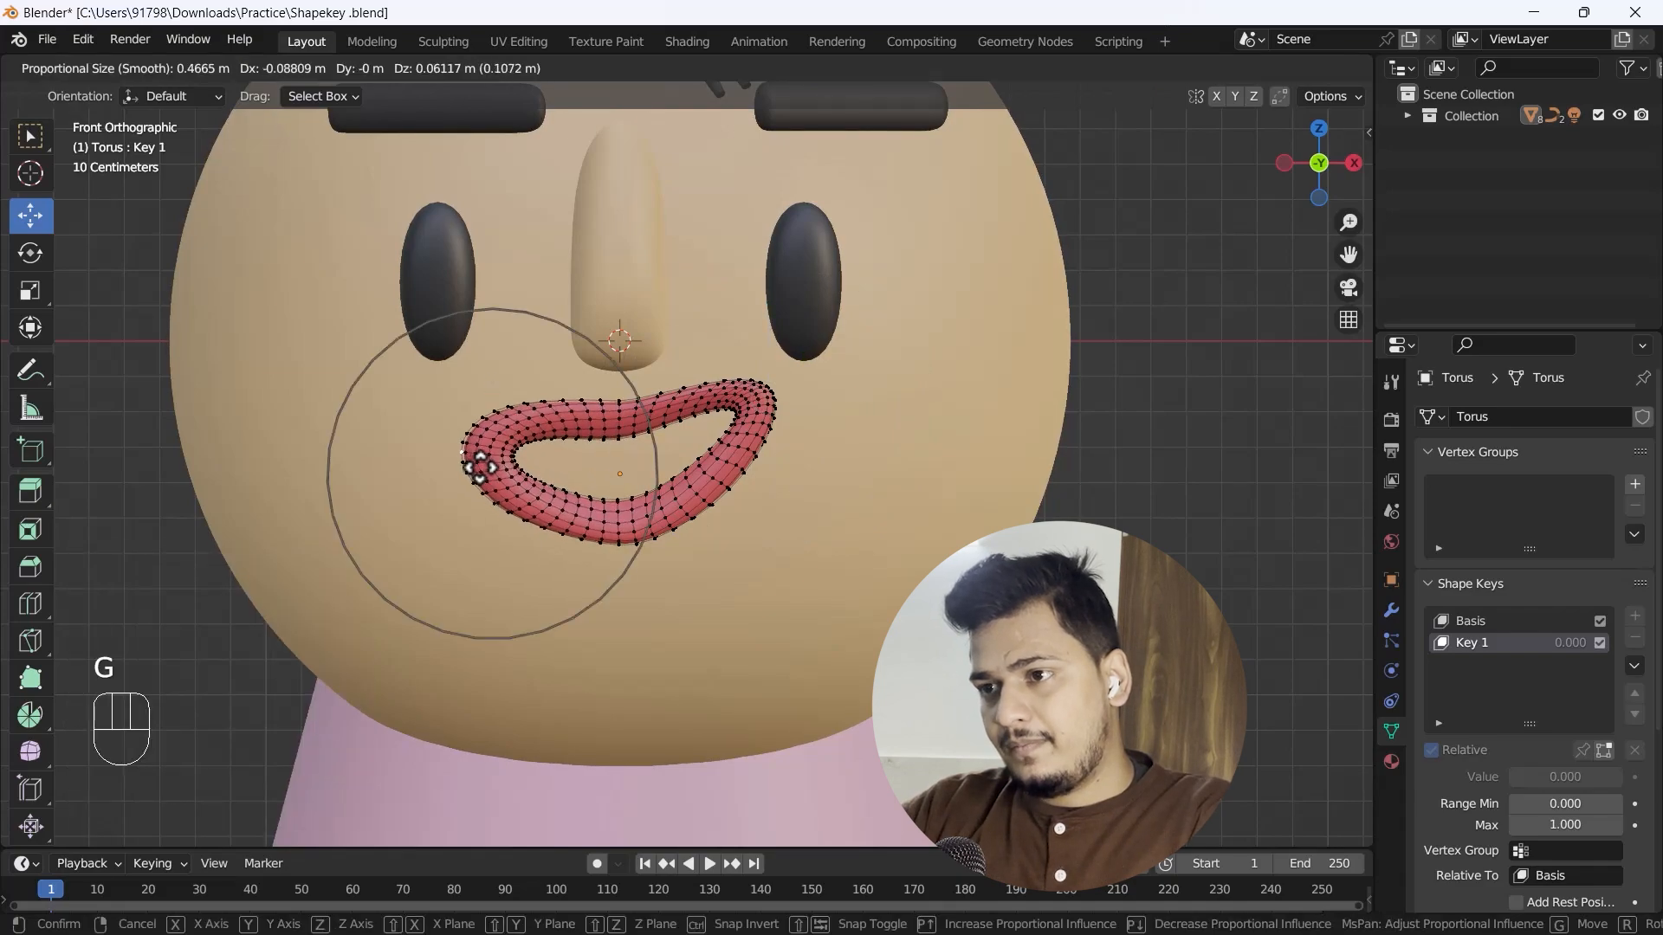
left_click(468, 430)
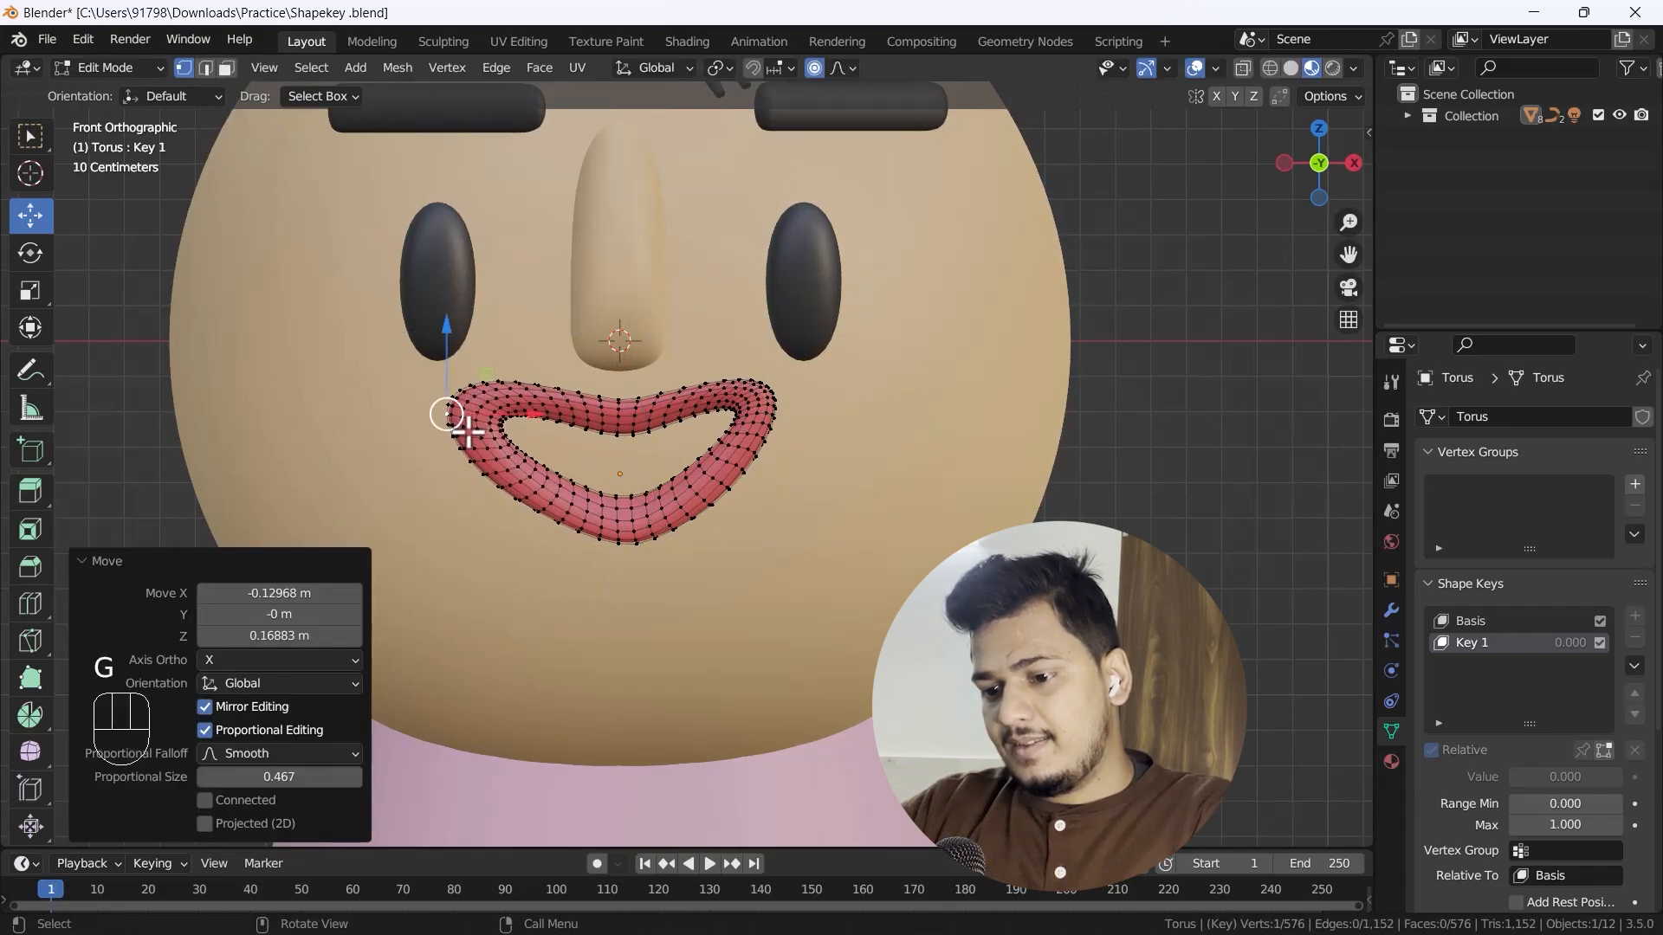
key("s")
left_click(468, 417)
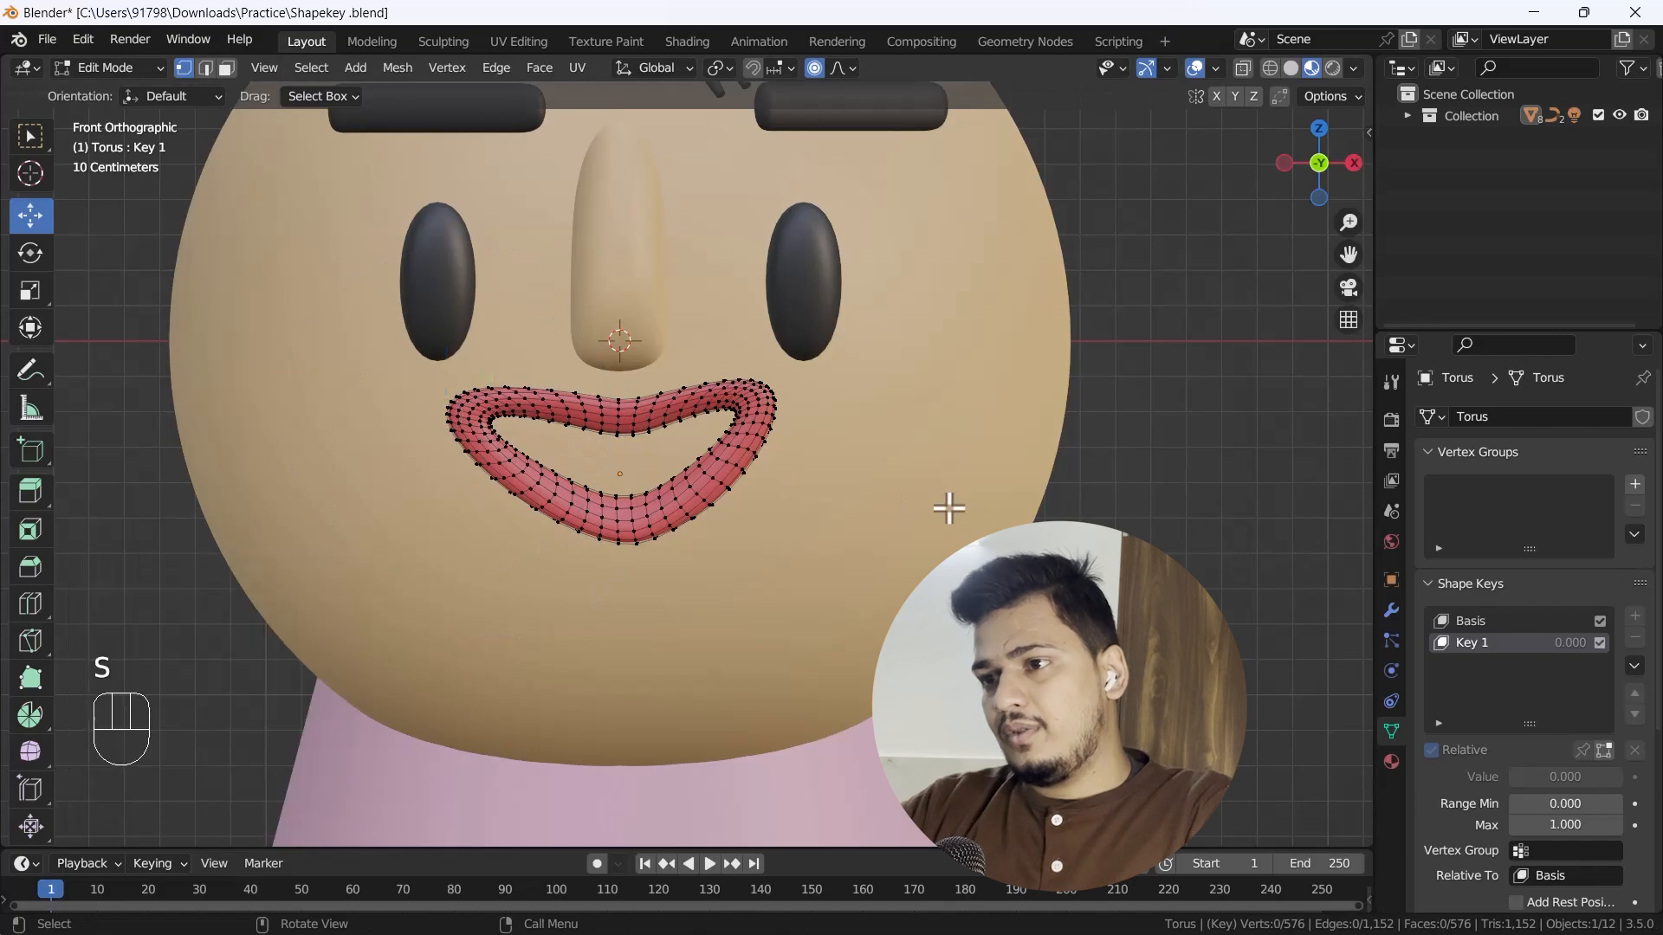
Step: Preview the mouth's Key 1 smile in Object Mode by raising its value to 1.000 and returning it to 0.000
key("Tab")
left_click_drag(1560, 784, 1620, 784)
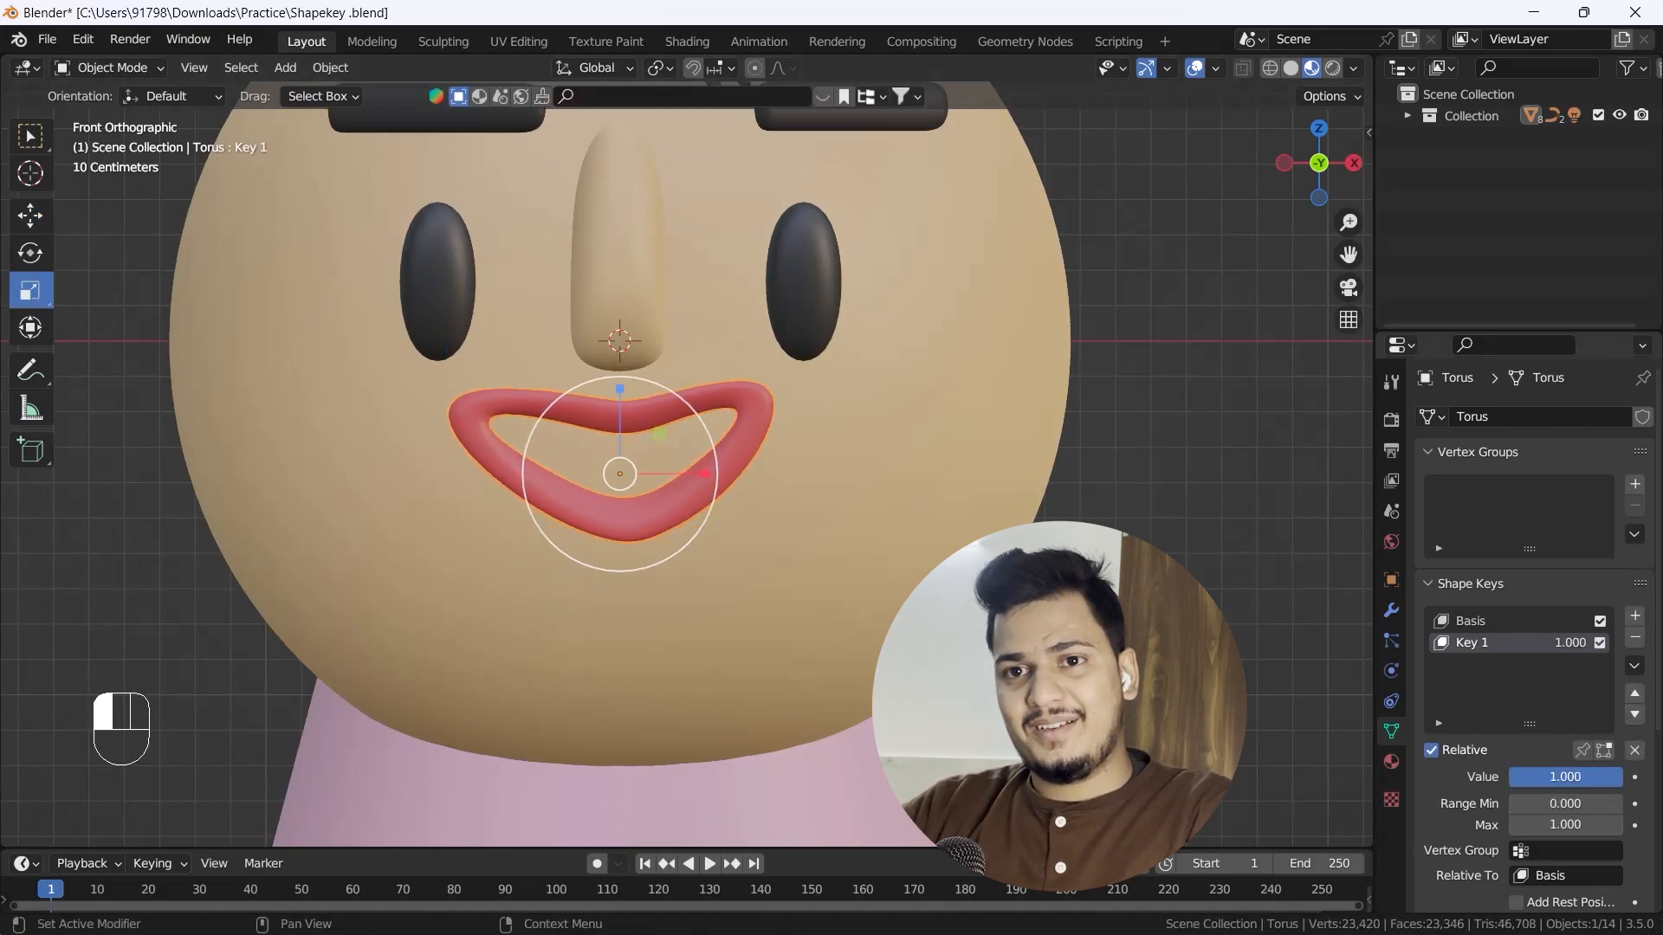
left_click_drag(1620, 784, 1524, 784)
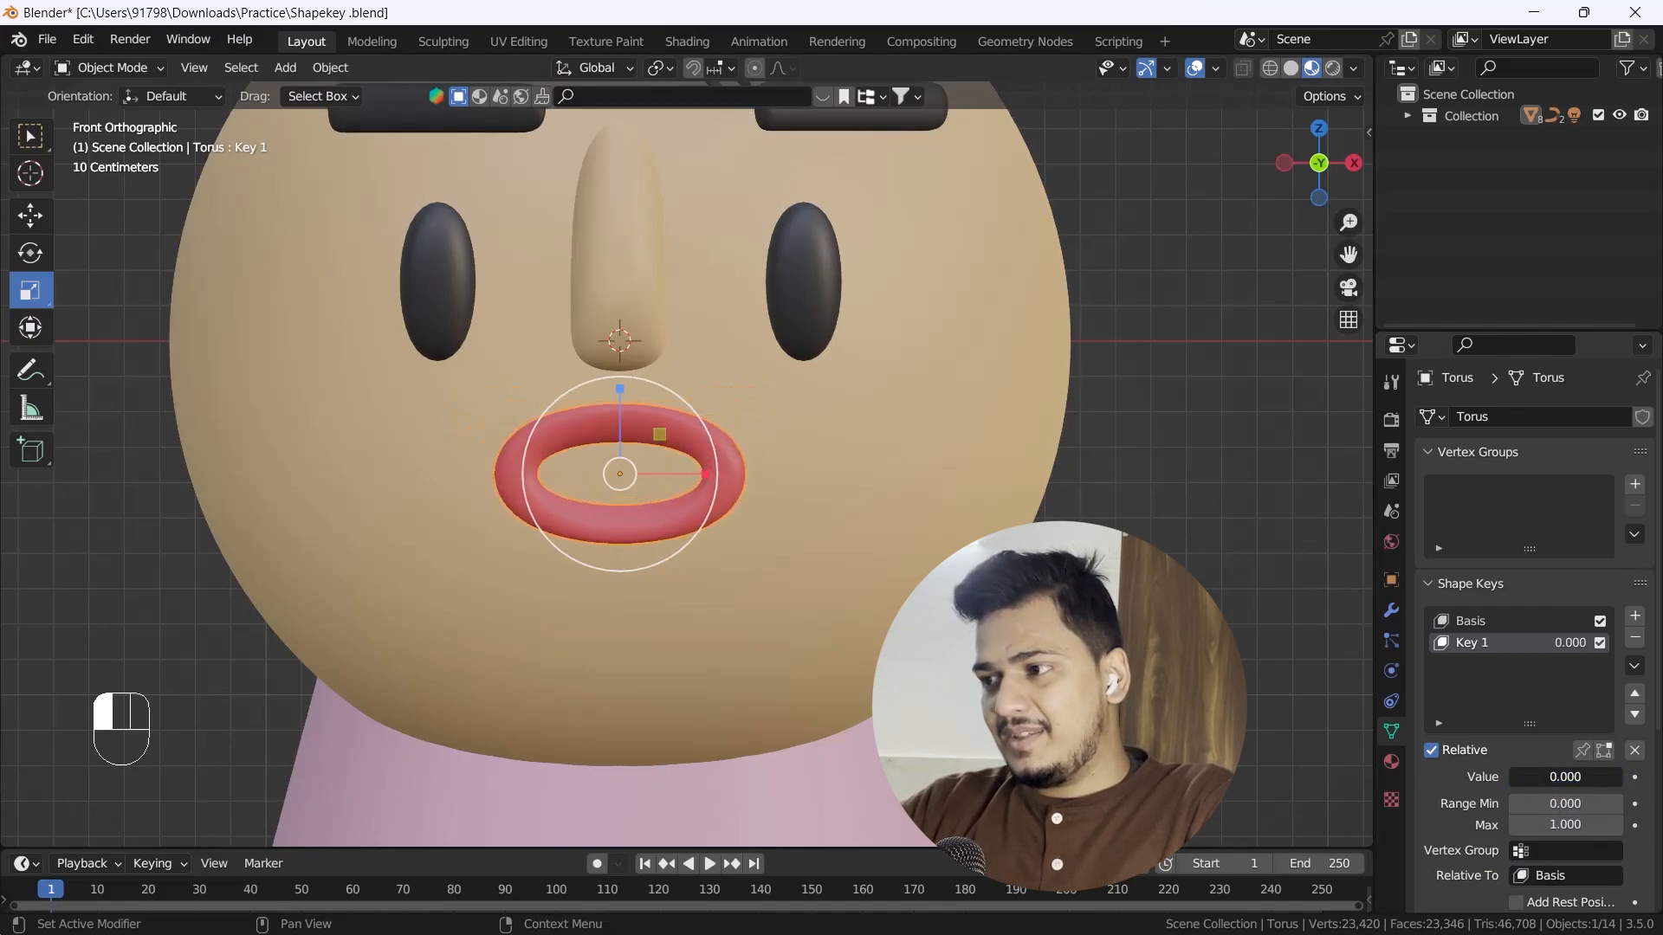
Step: Add another shape key, Key 2, to the mouth torus and enter Edit Mode for it
left_click(1635, 616)
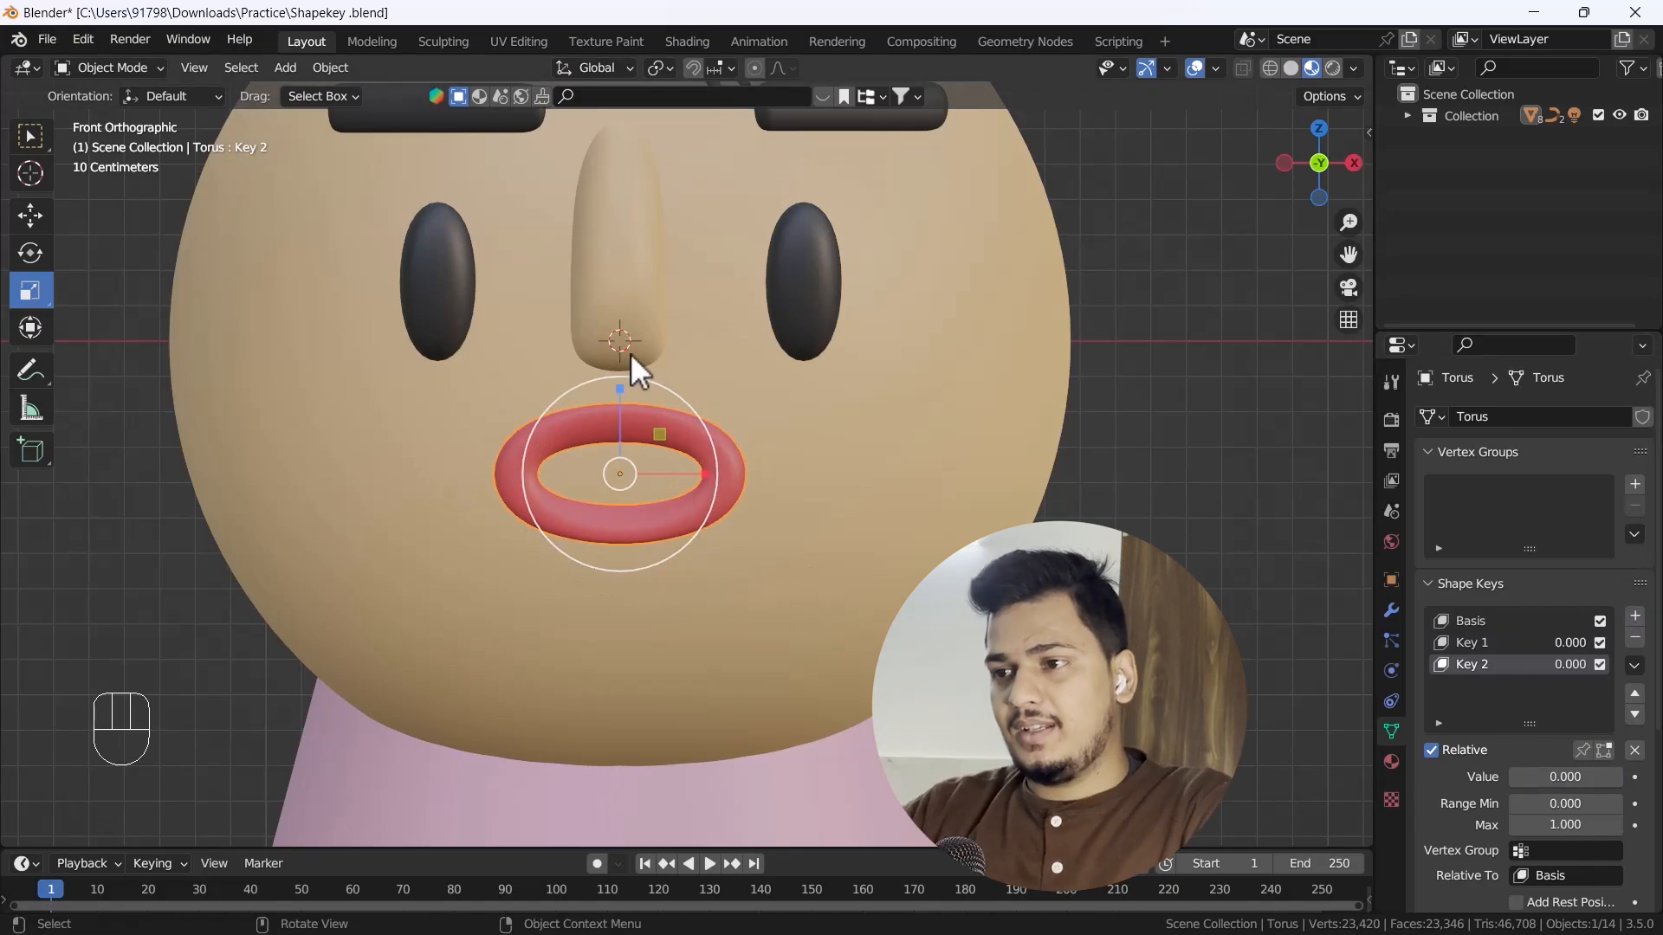
key("Tab")
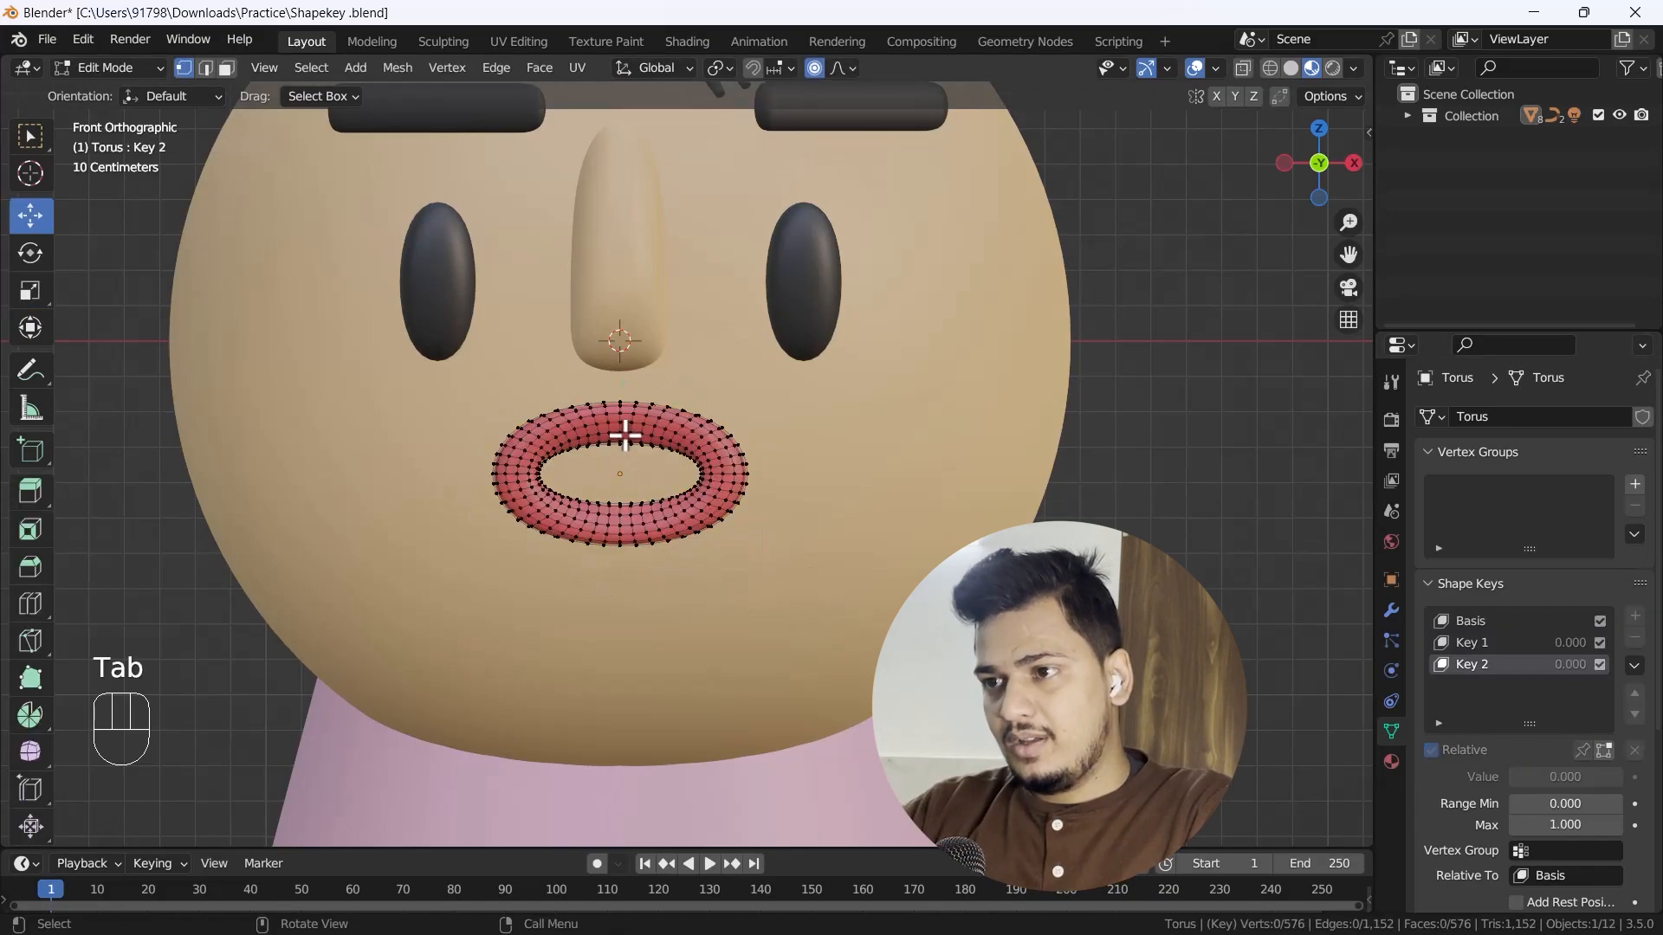
left_click(624, 422)
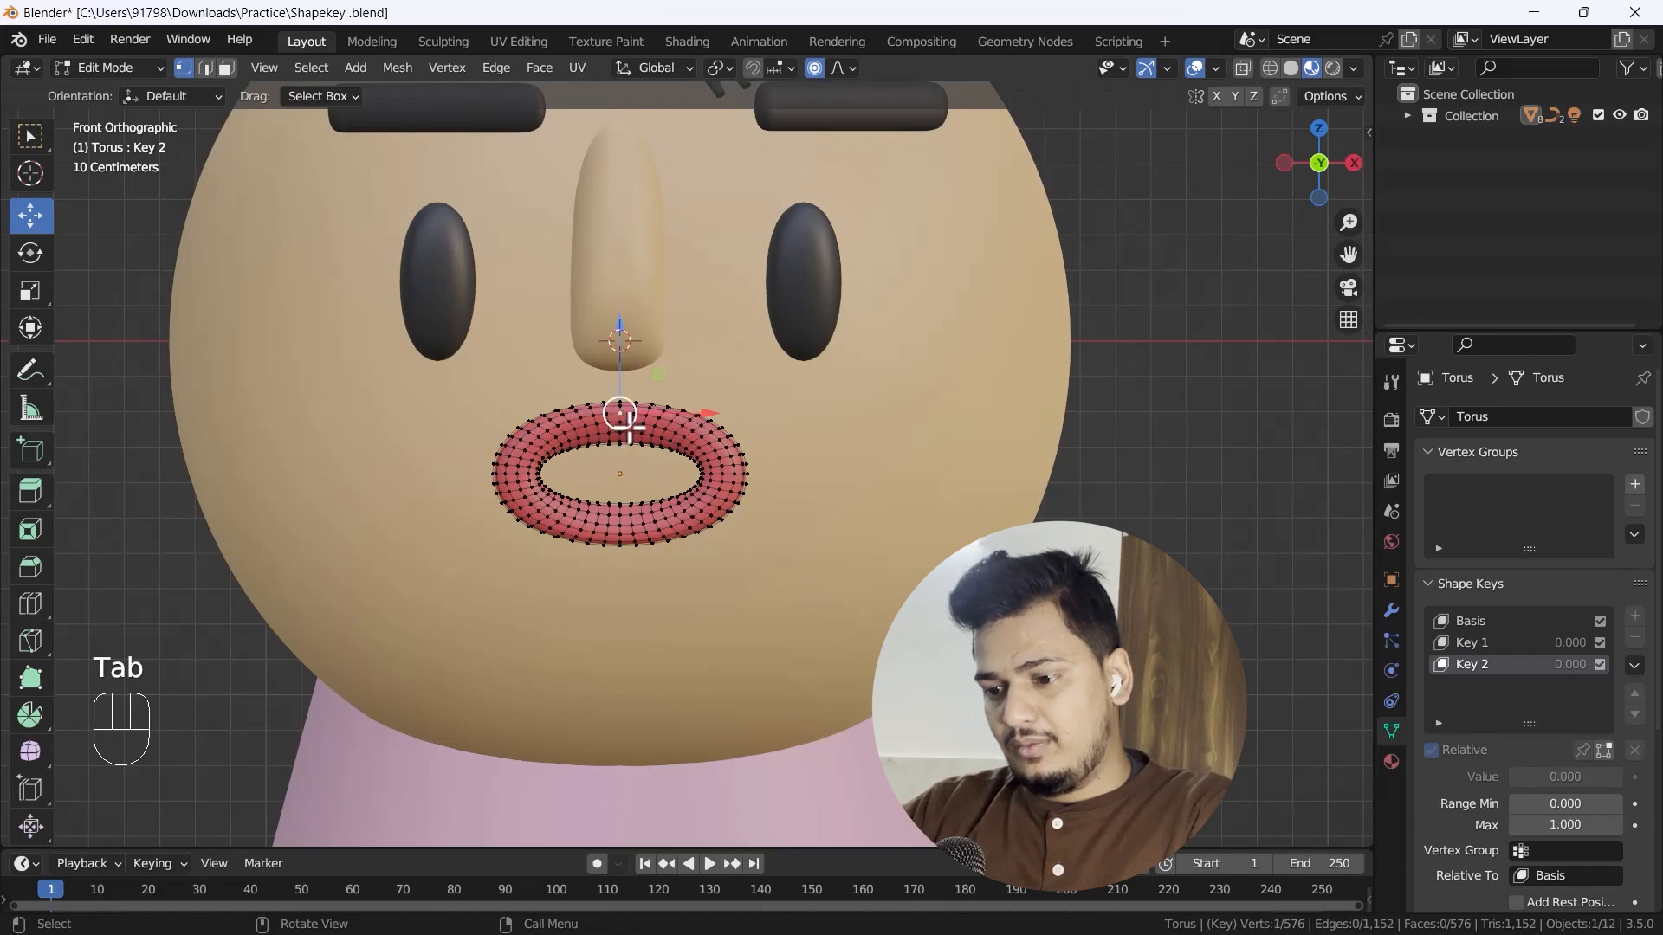
key("g")
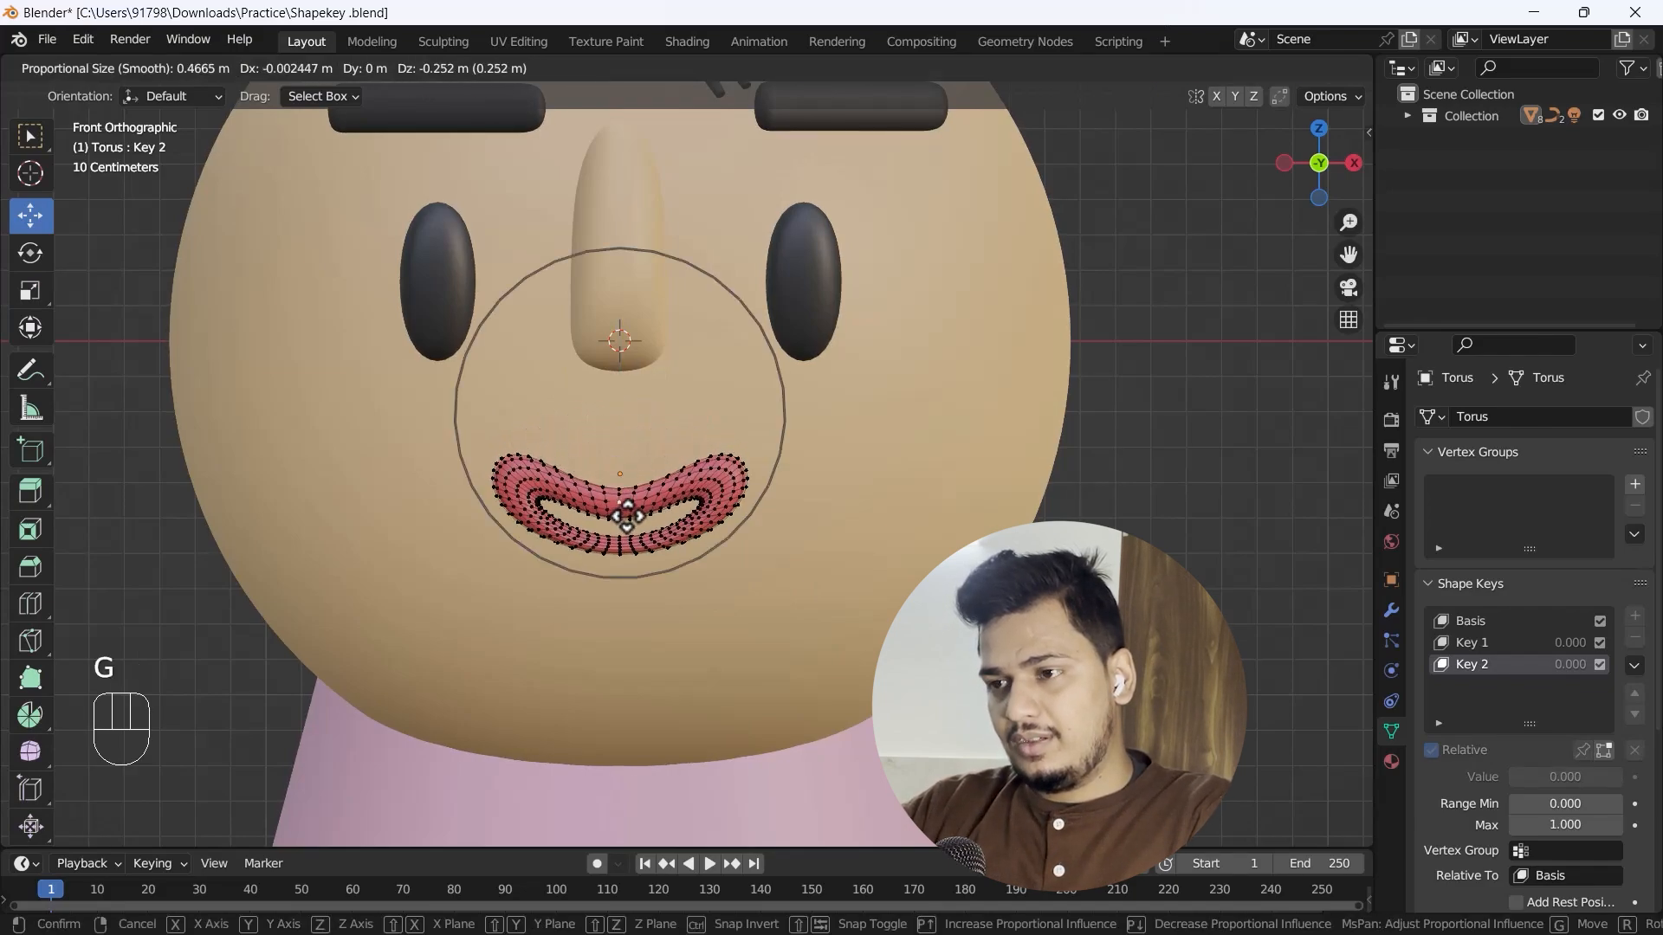
scroll(627, 511, "down", 2)
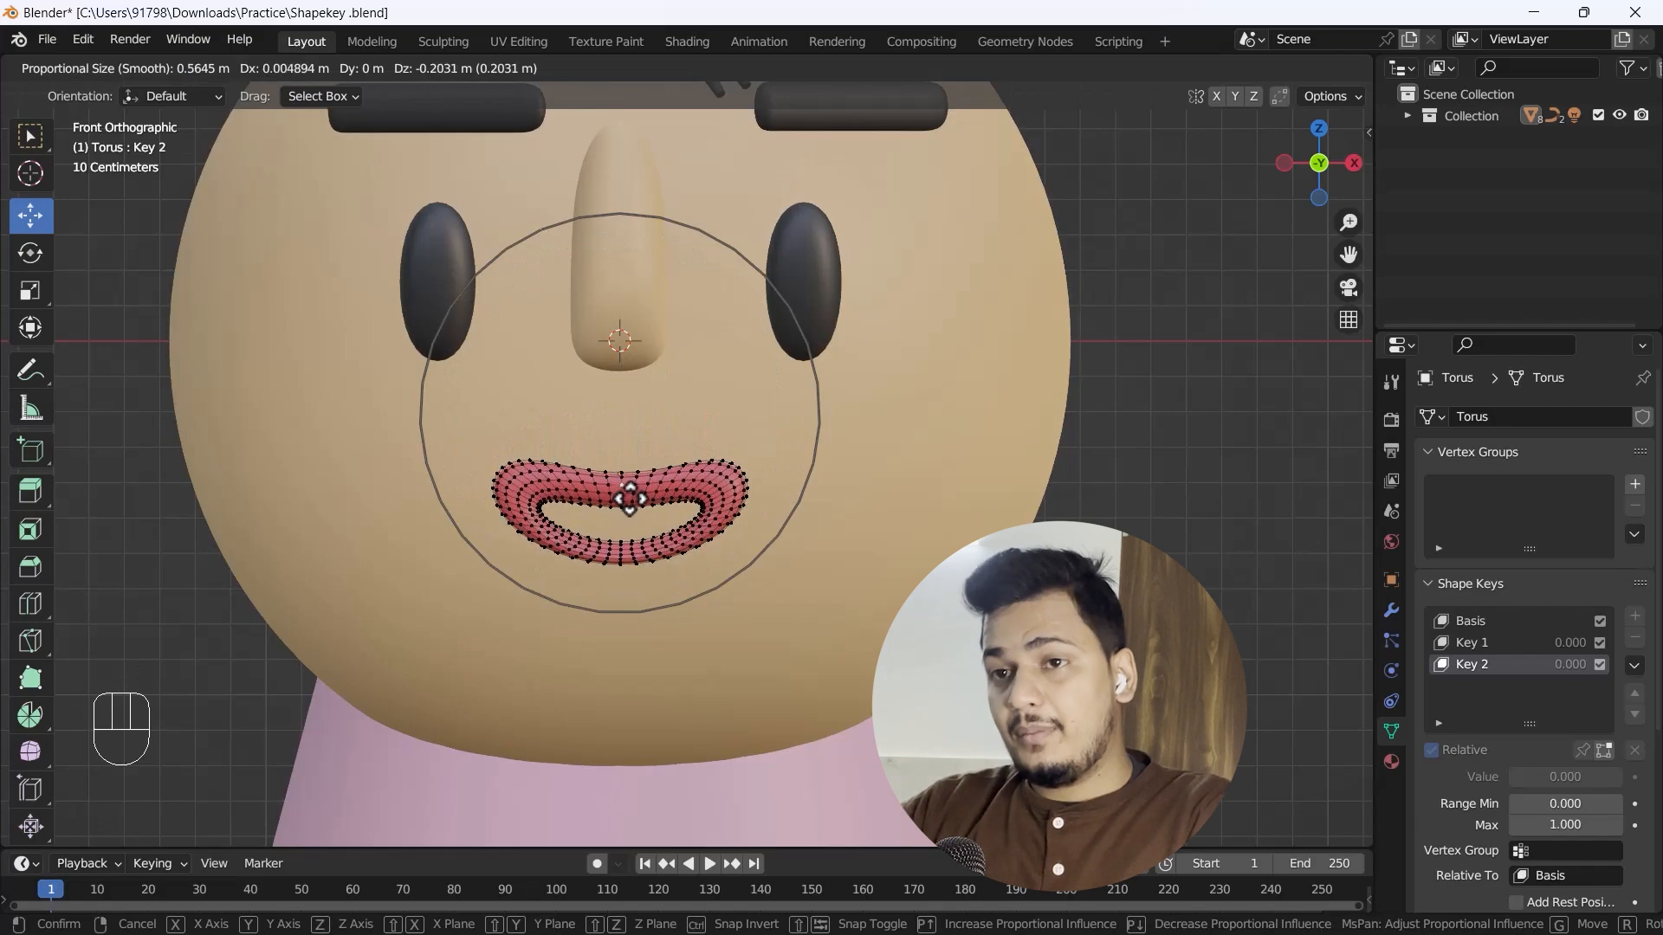
scroll(629, 509, "up", 6)
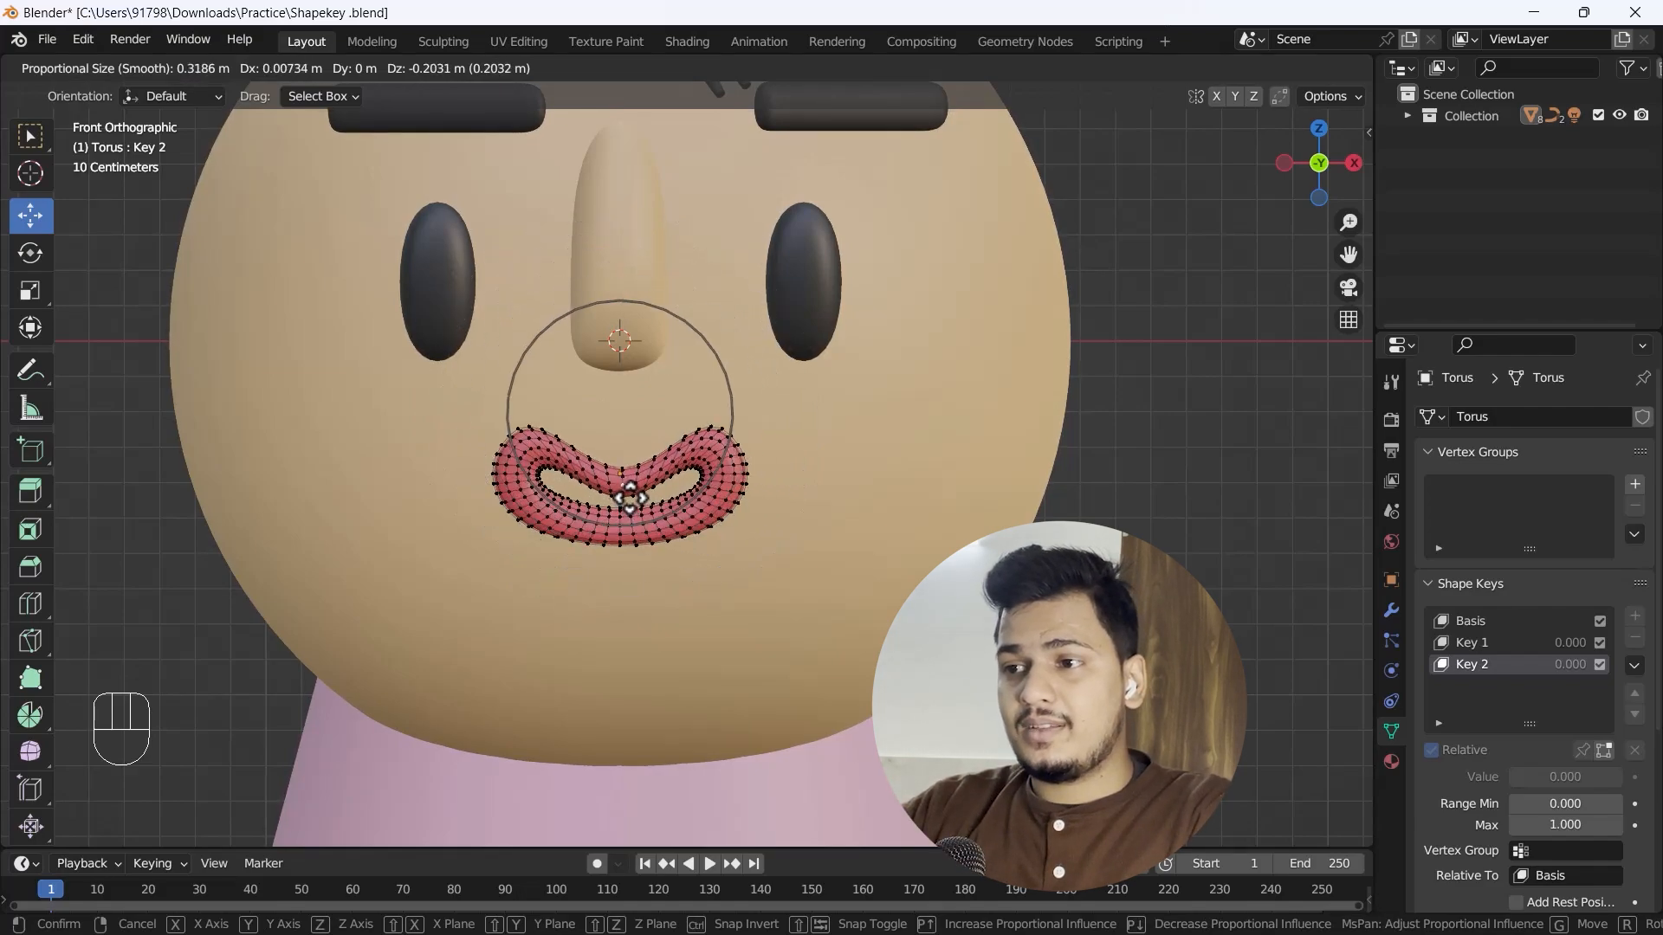
scroll(629, 500, "down", 2)
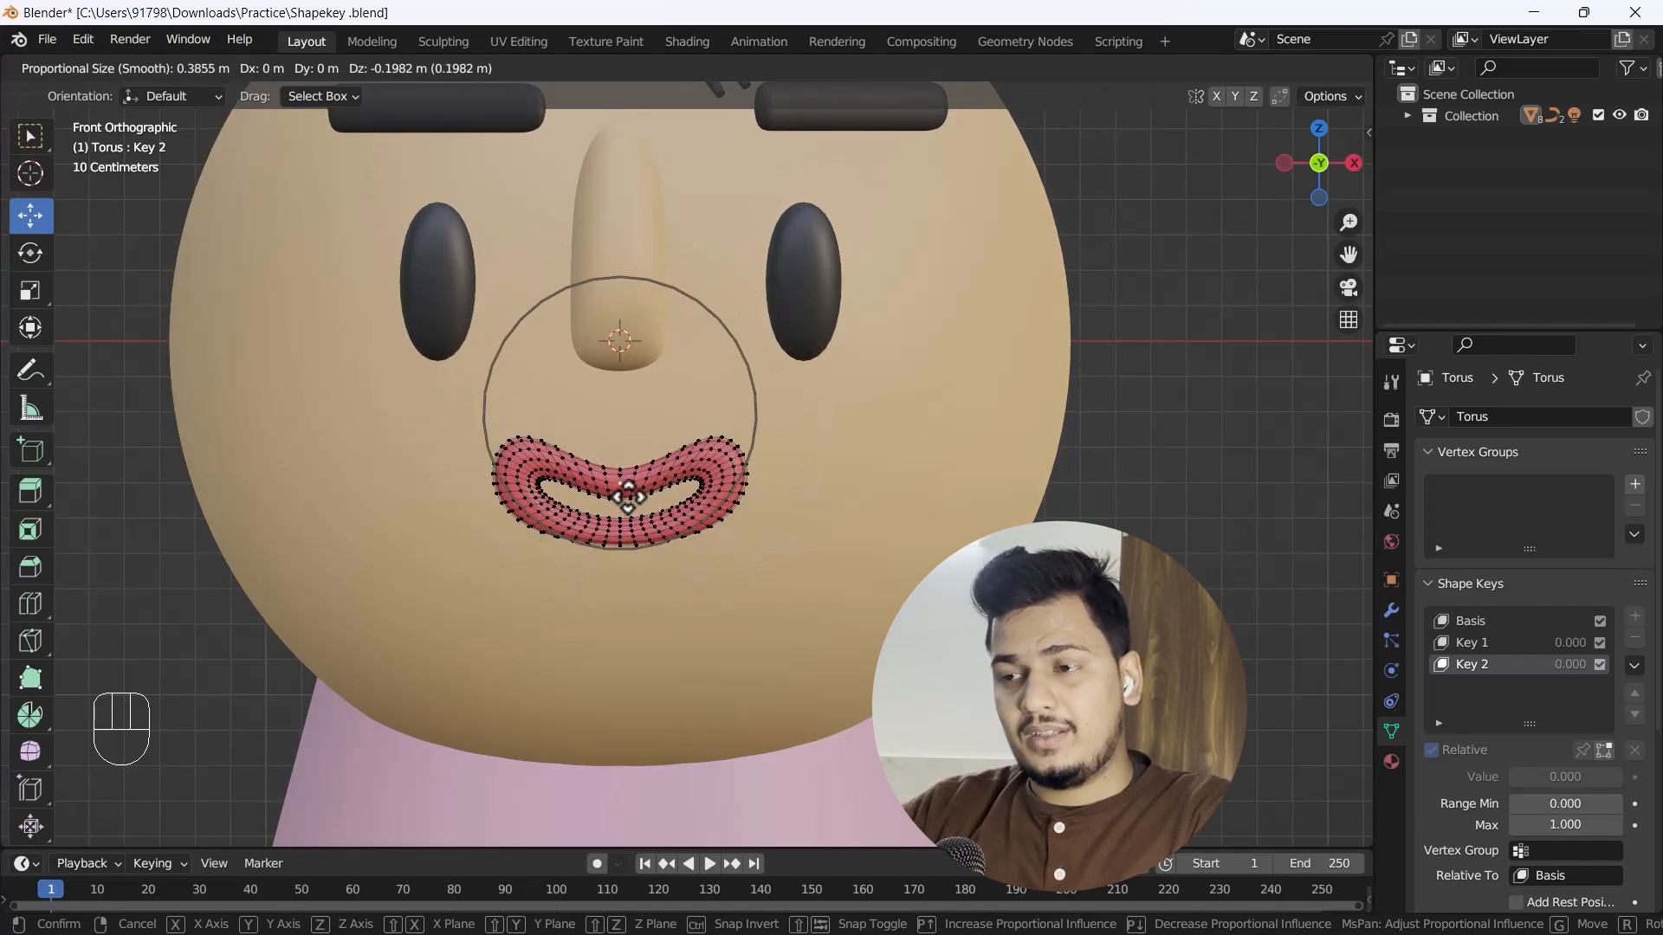
right_click(627, 496)
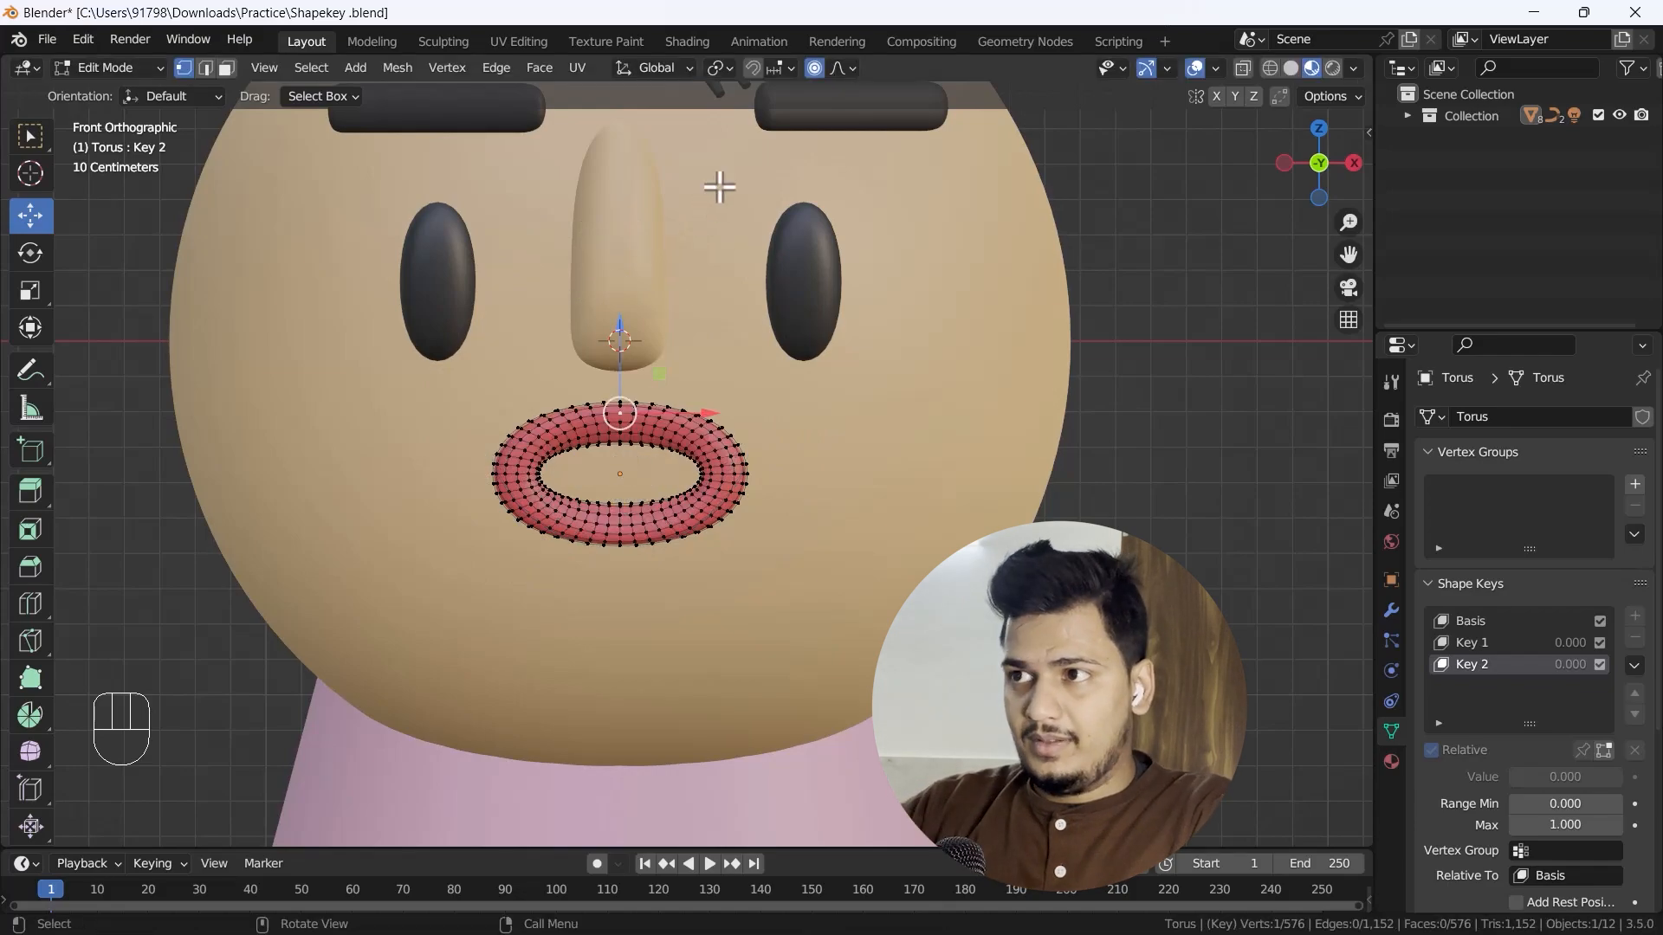
left_click_drag(398, 398, 786, 471)
left_click_drag(619, 368, 624, 446)
right_click(623, 441)
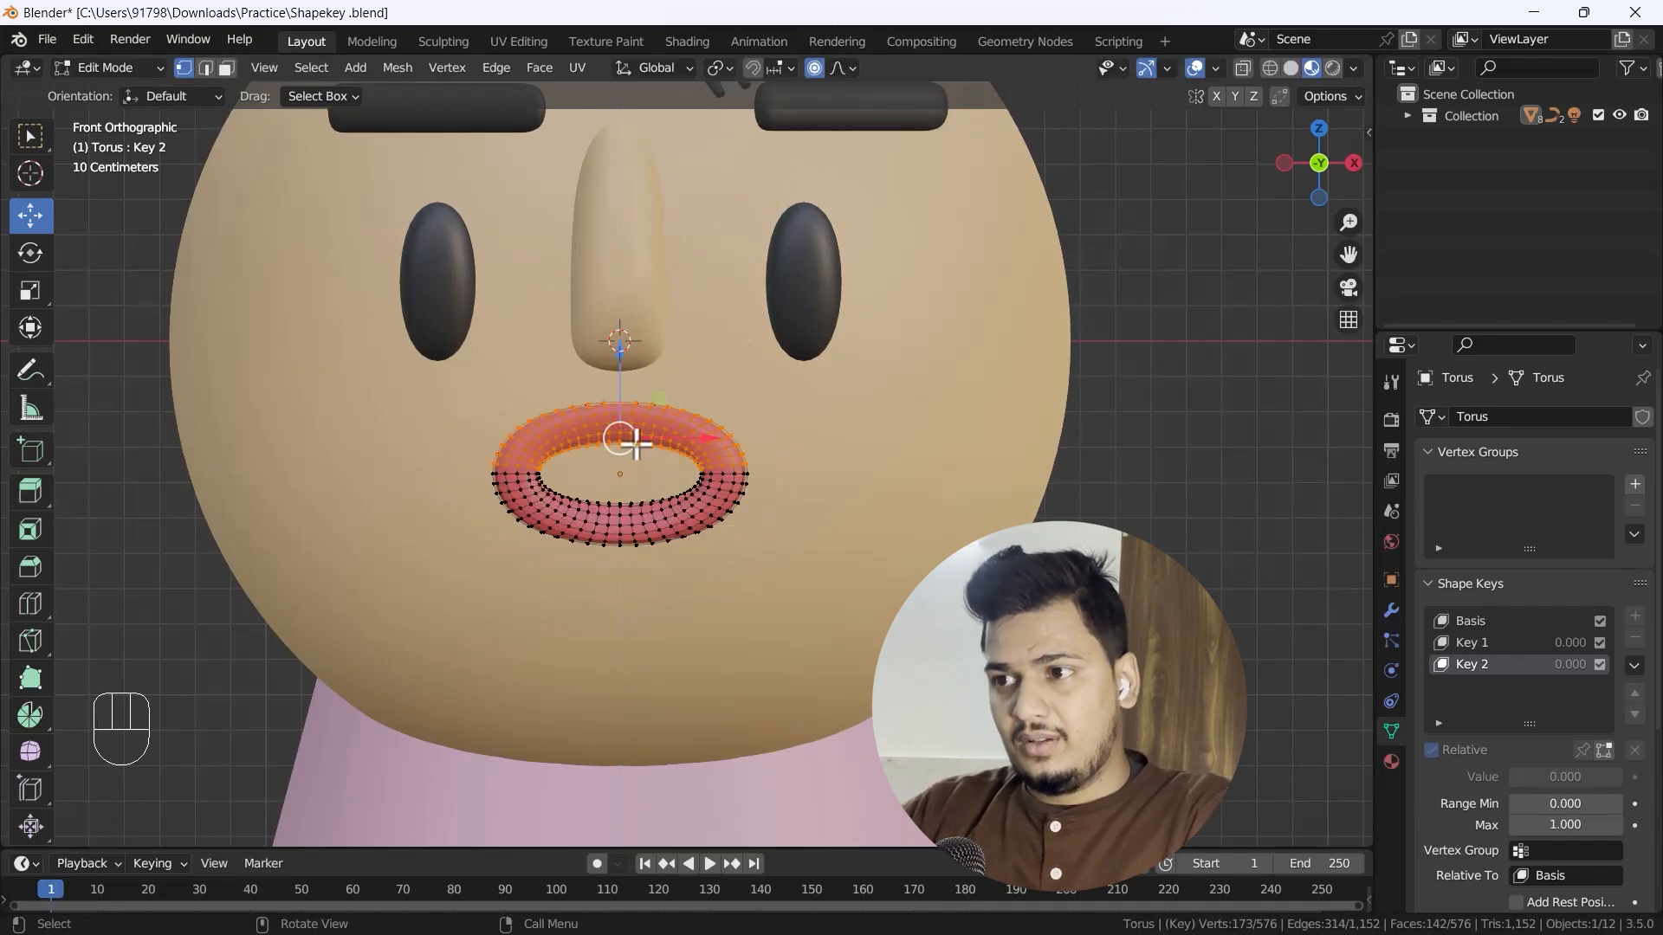
Step: Turn off proportional editing and turn on X-ray for the mouth mesh
left_click(814, 67)
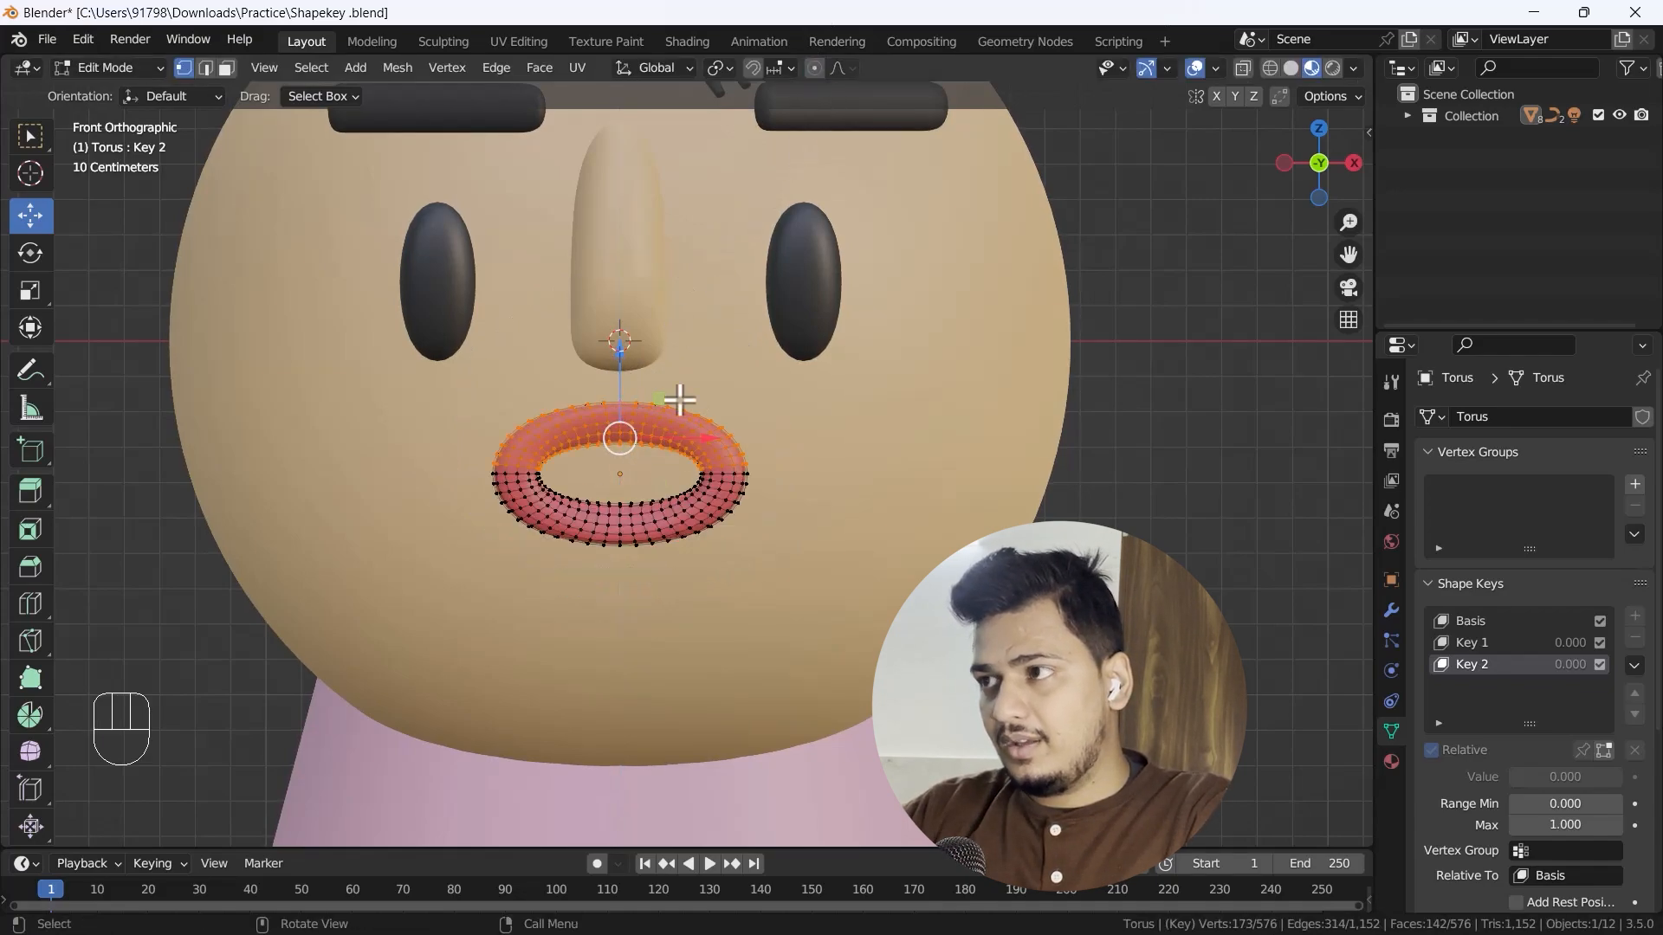
left_click(1243, 67)
left_click_drag(339, 368, 841, 469)
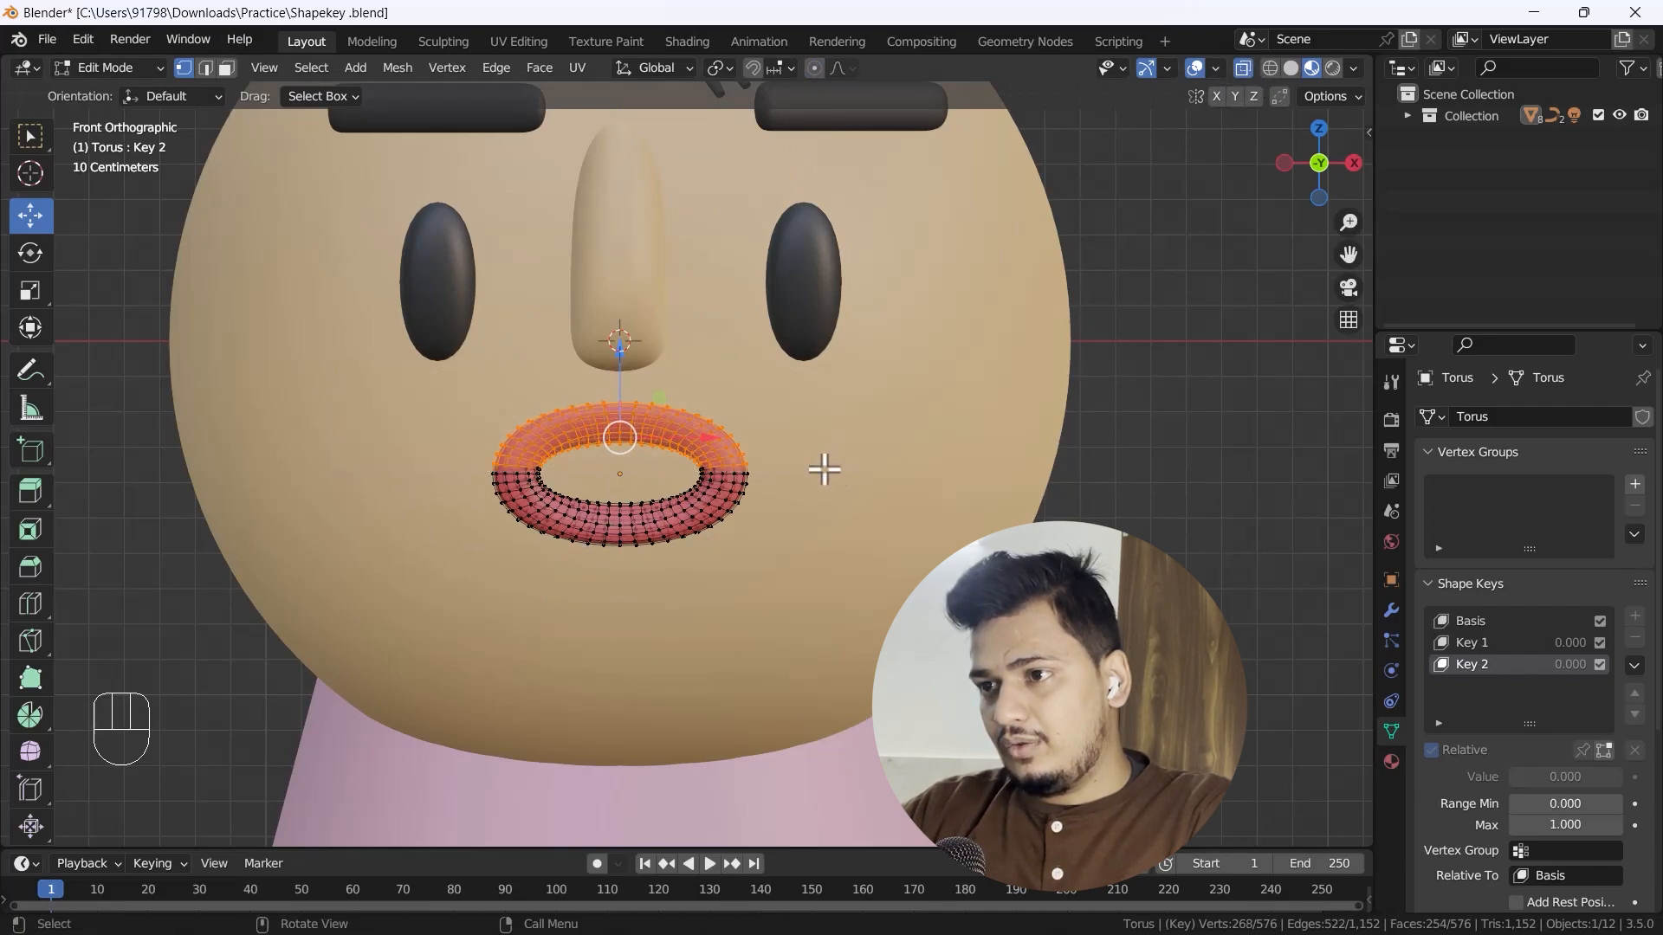
left_click_drag(635, 357, 645, 412)
scroll(590, 468, "up", 1)
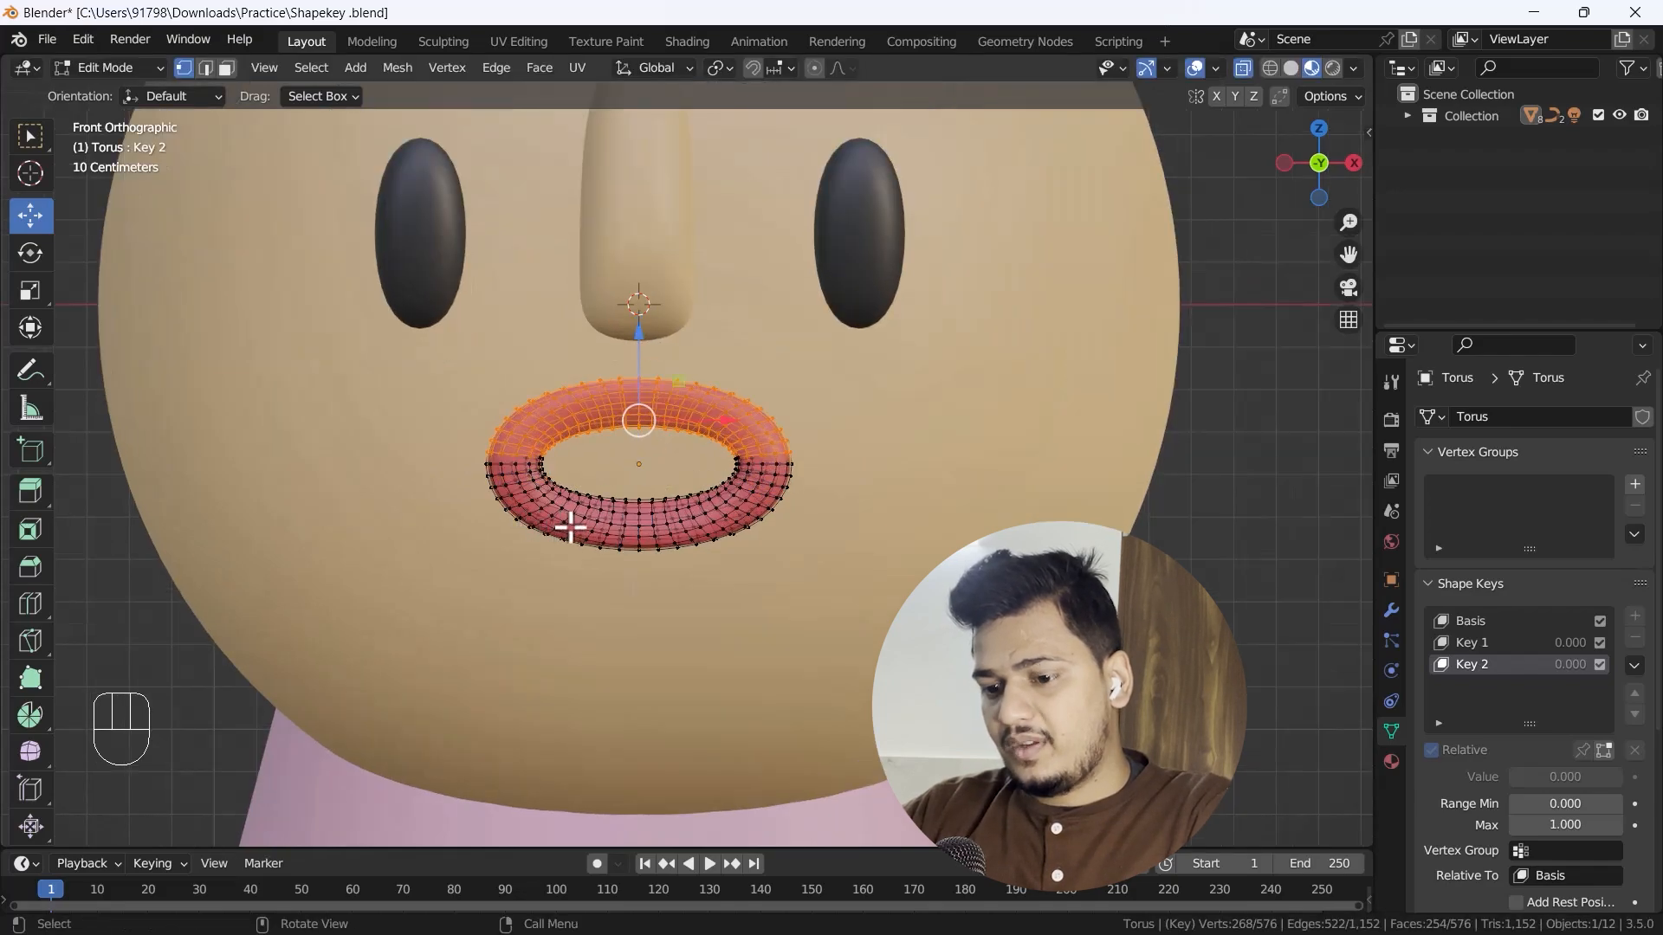
Step: Scale the whole mouth mesh to about 0.432 in Z and preview Key 2 in Object Mode, returning its value to 0.000
key("a")
left_click(30, 292)
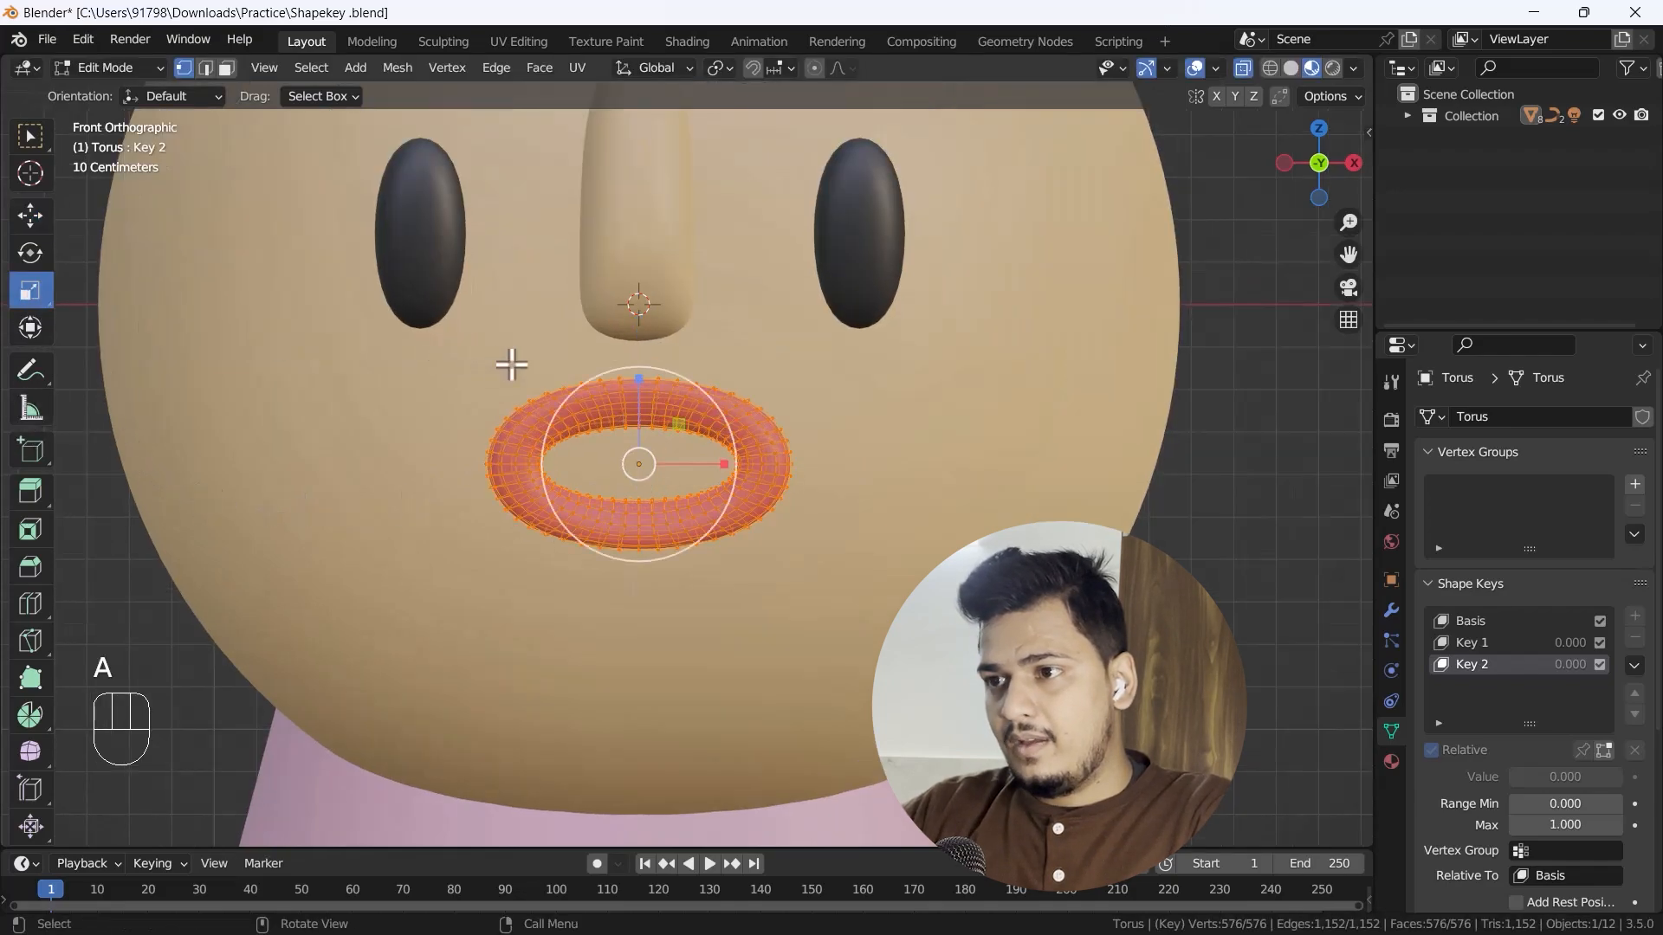
left_click_drag(648, 381, 639, 453)
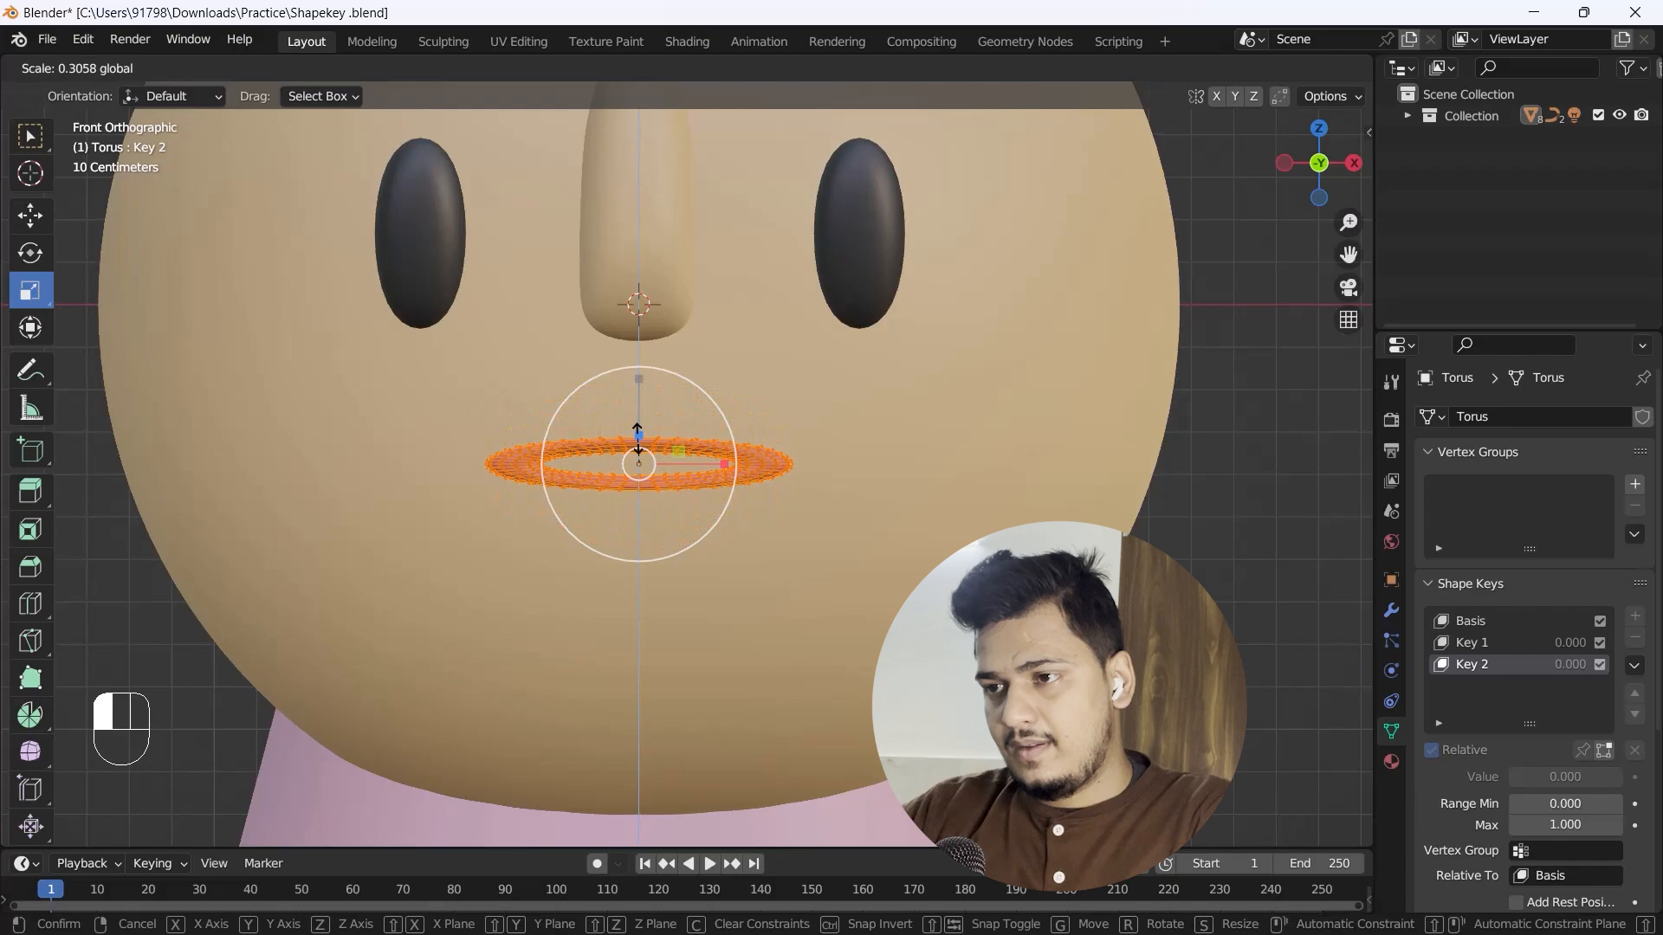
left_click_drag(638, 437, 638, 427)
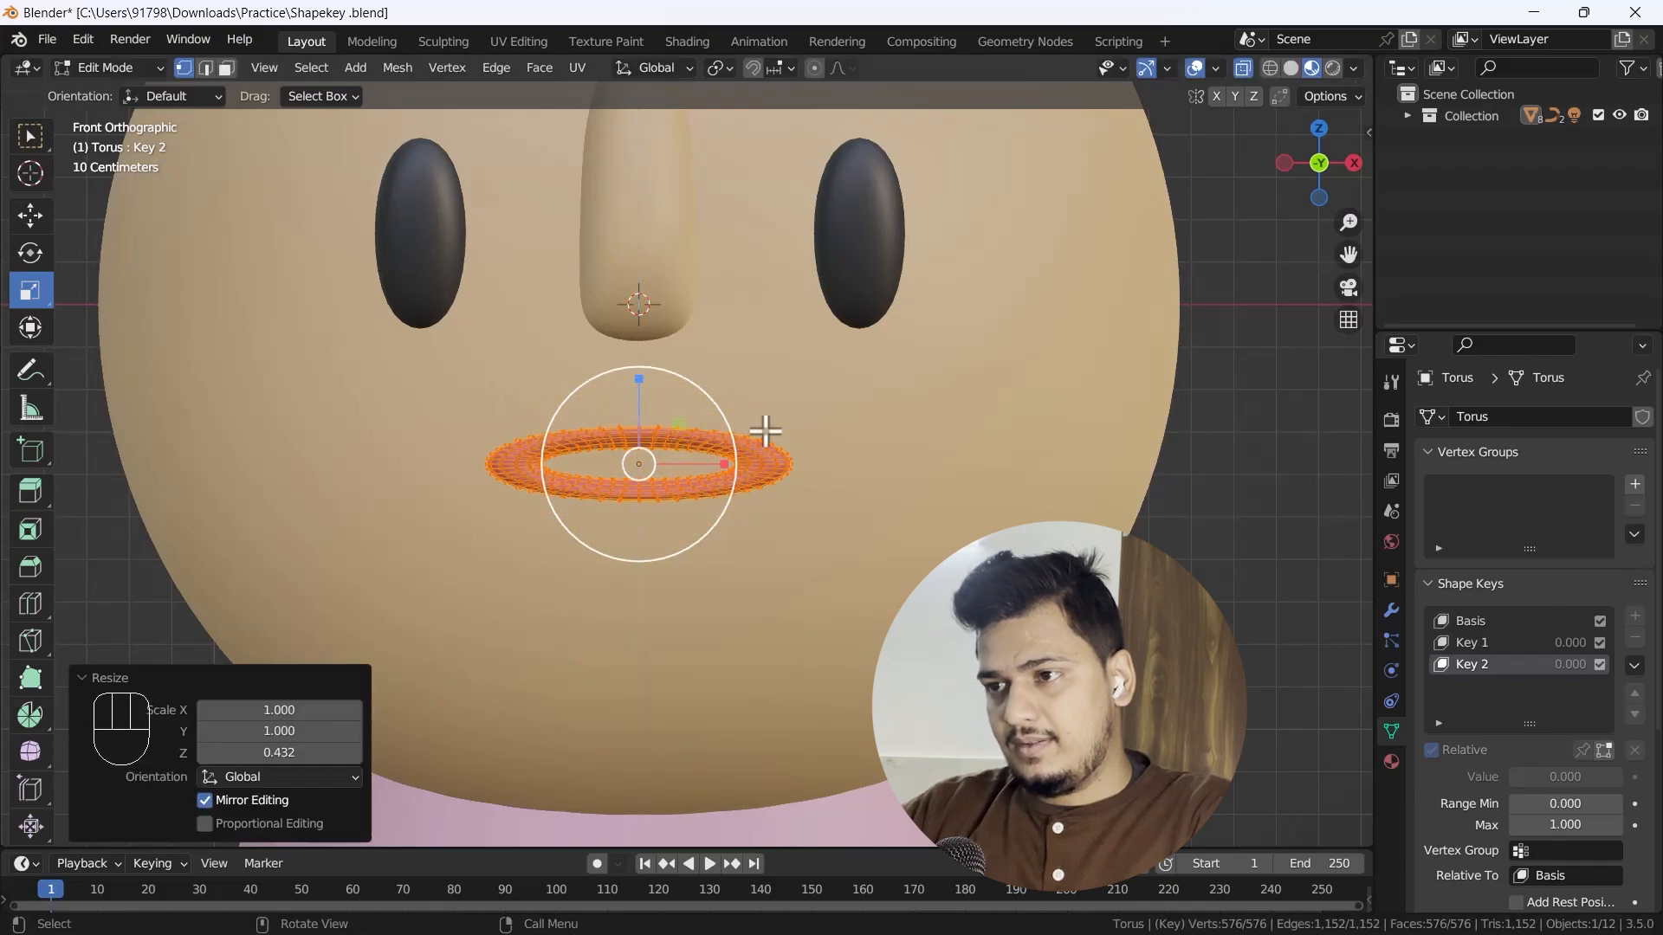
key("Tab")
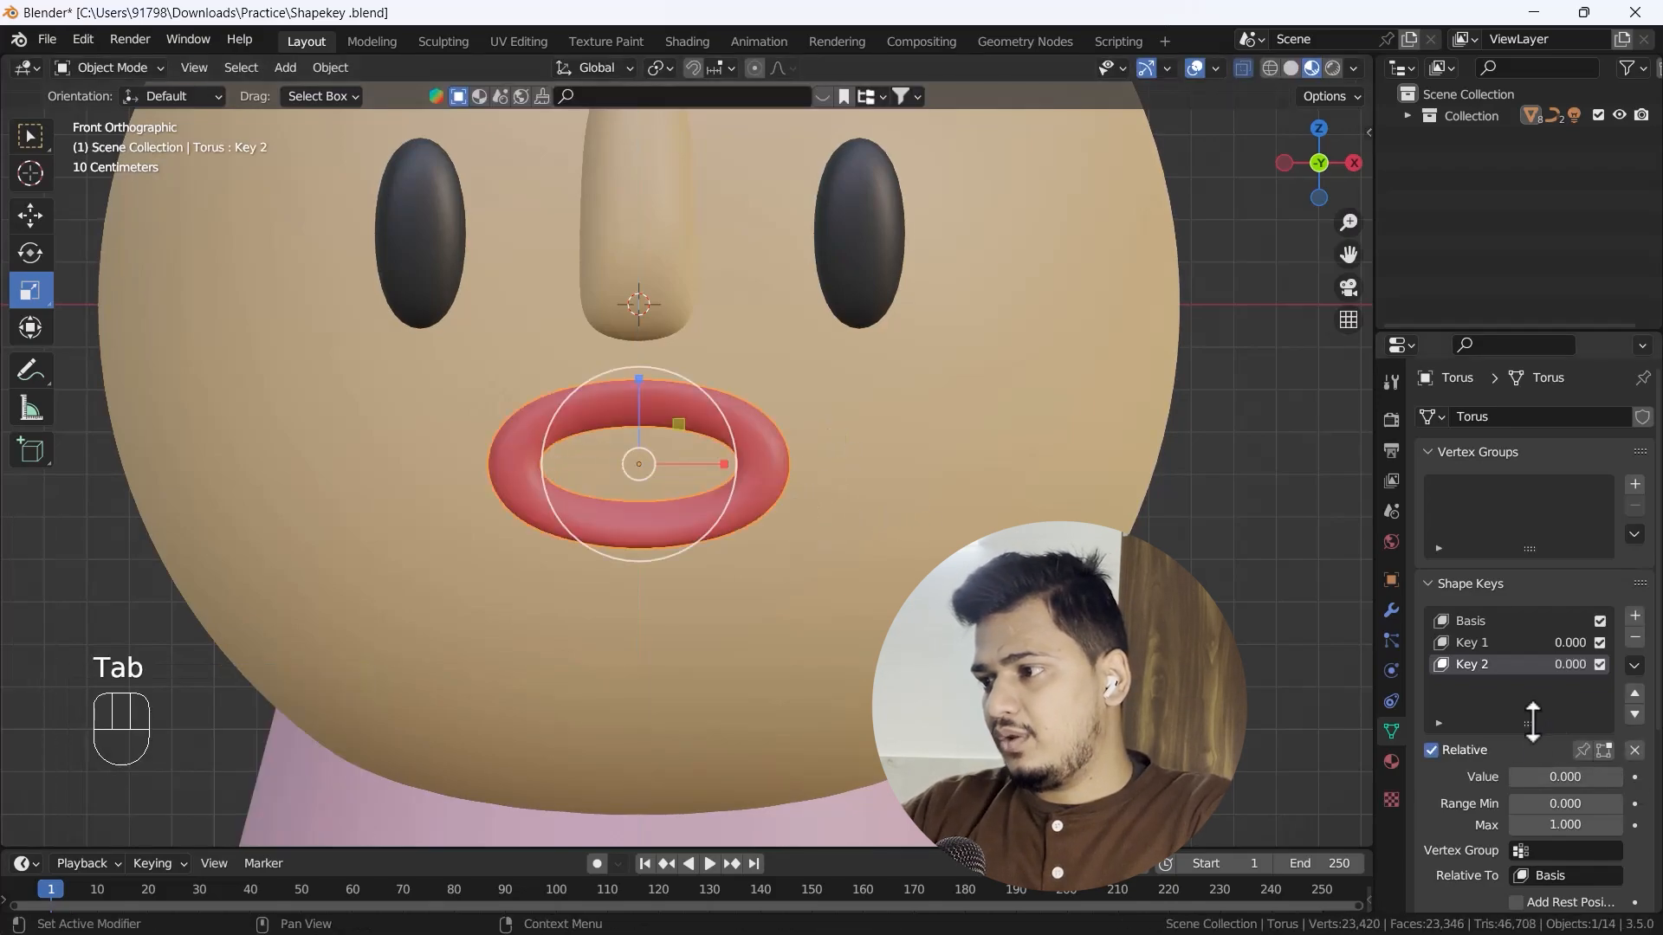
left_click_drag(1551, 777, 1632, 793)
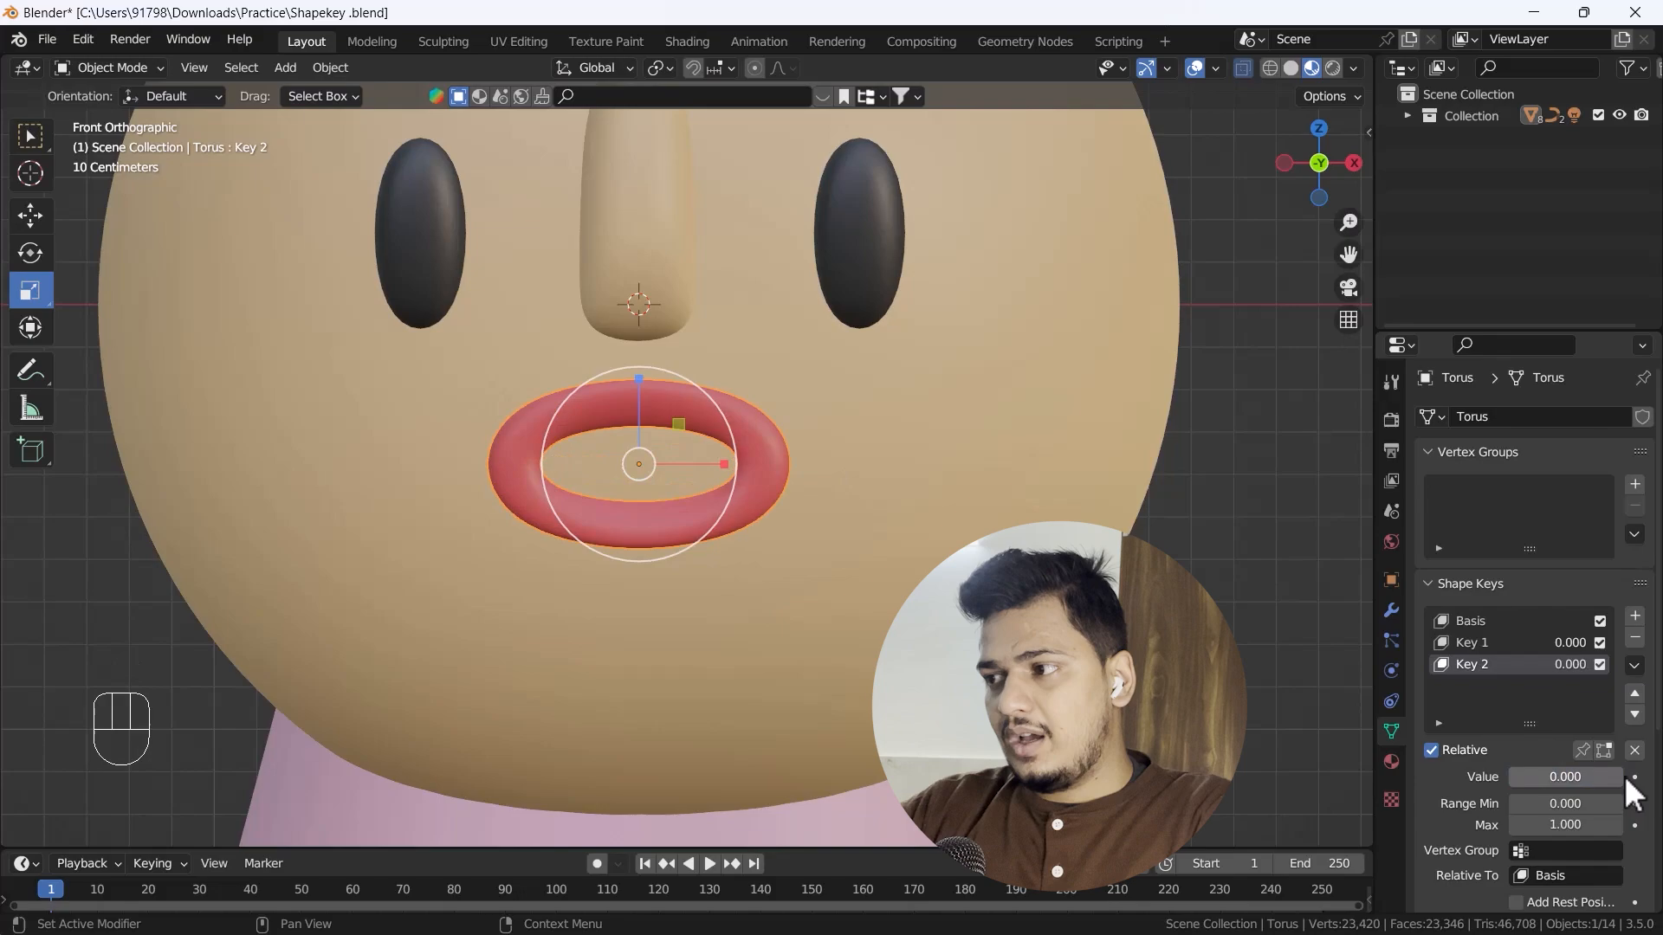
Step: Add shape key Key 3 to the mouth and scale the inner edge loop inward along Z in Edit Mode
left_click(1634, 616)
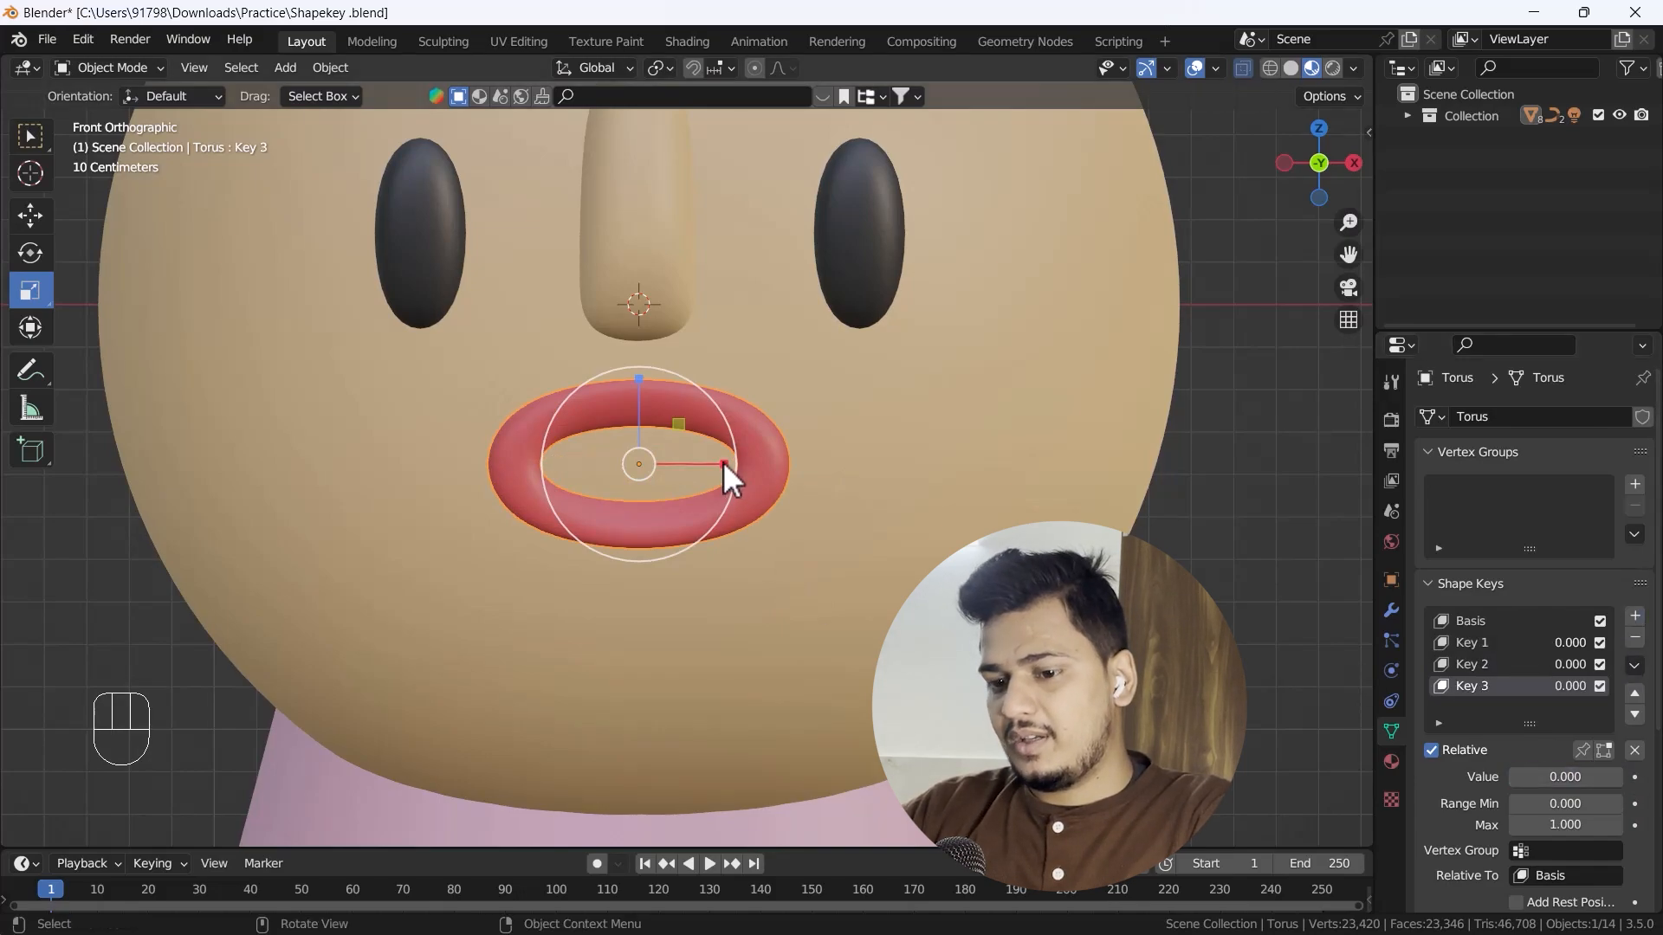
key("Tab")
scroll(597, 435, "up", 4)
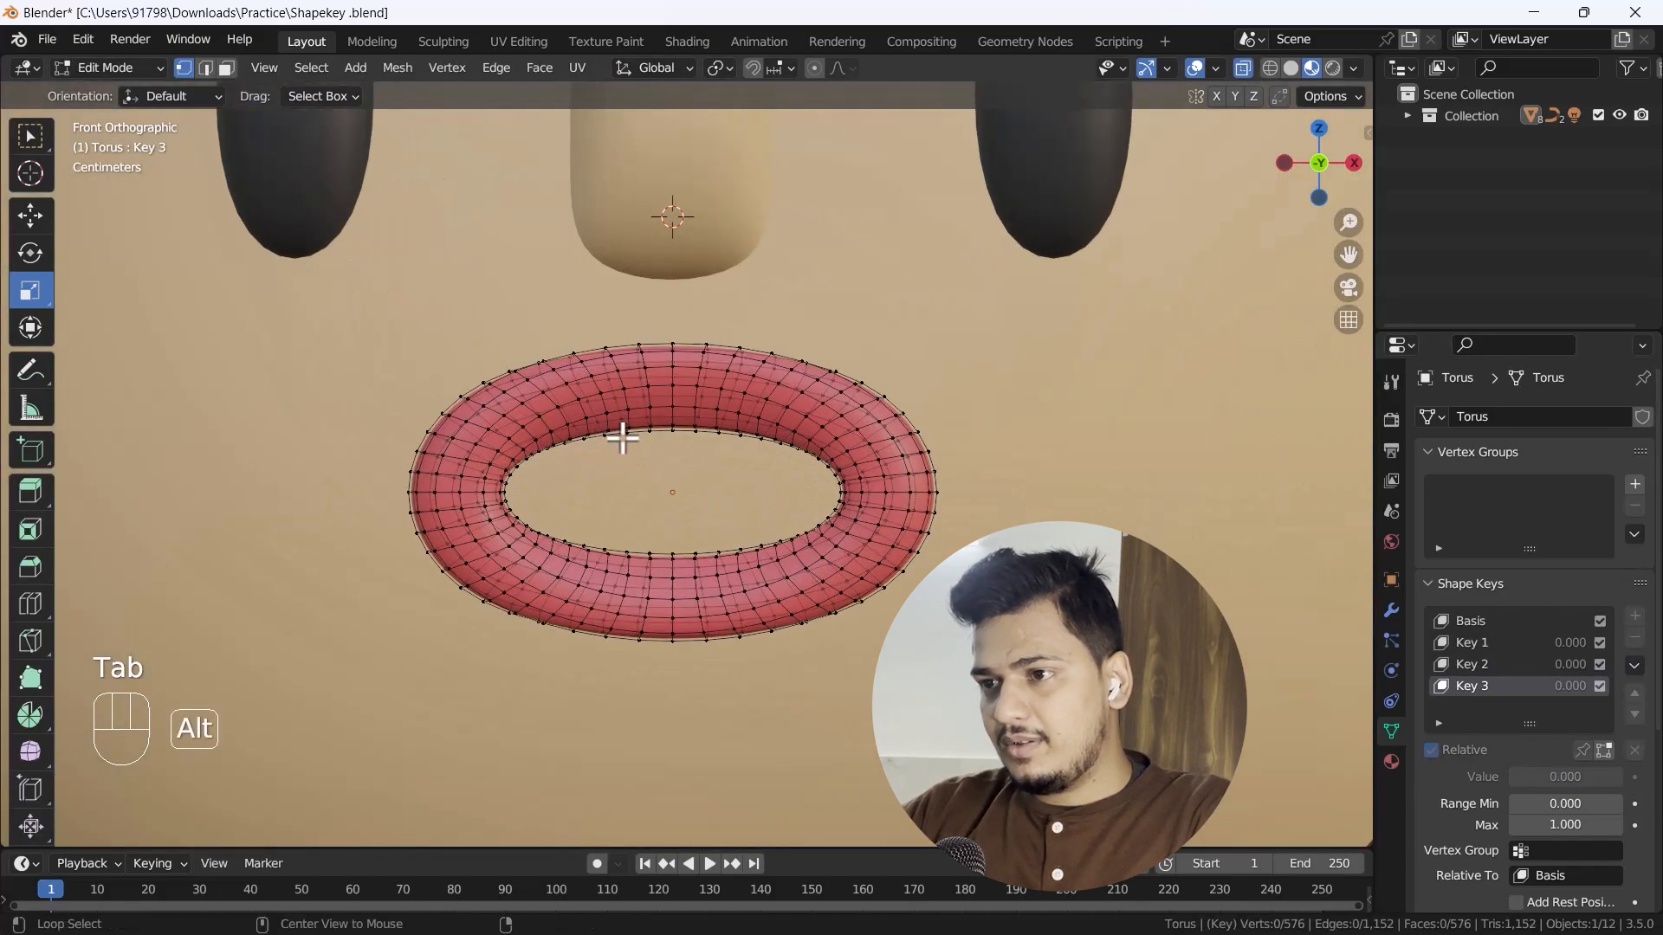
left_click(618, 437, "alt")
left_click_drag(672, 417, 729, 499)
left_click(979, 555)
Step: Preview the mouth's Key 3 in Object Mode by varying its value and returning it to 0.000
key("Tab")
scroll(687, 569, "down", 1)
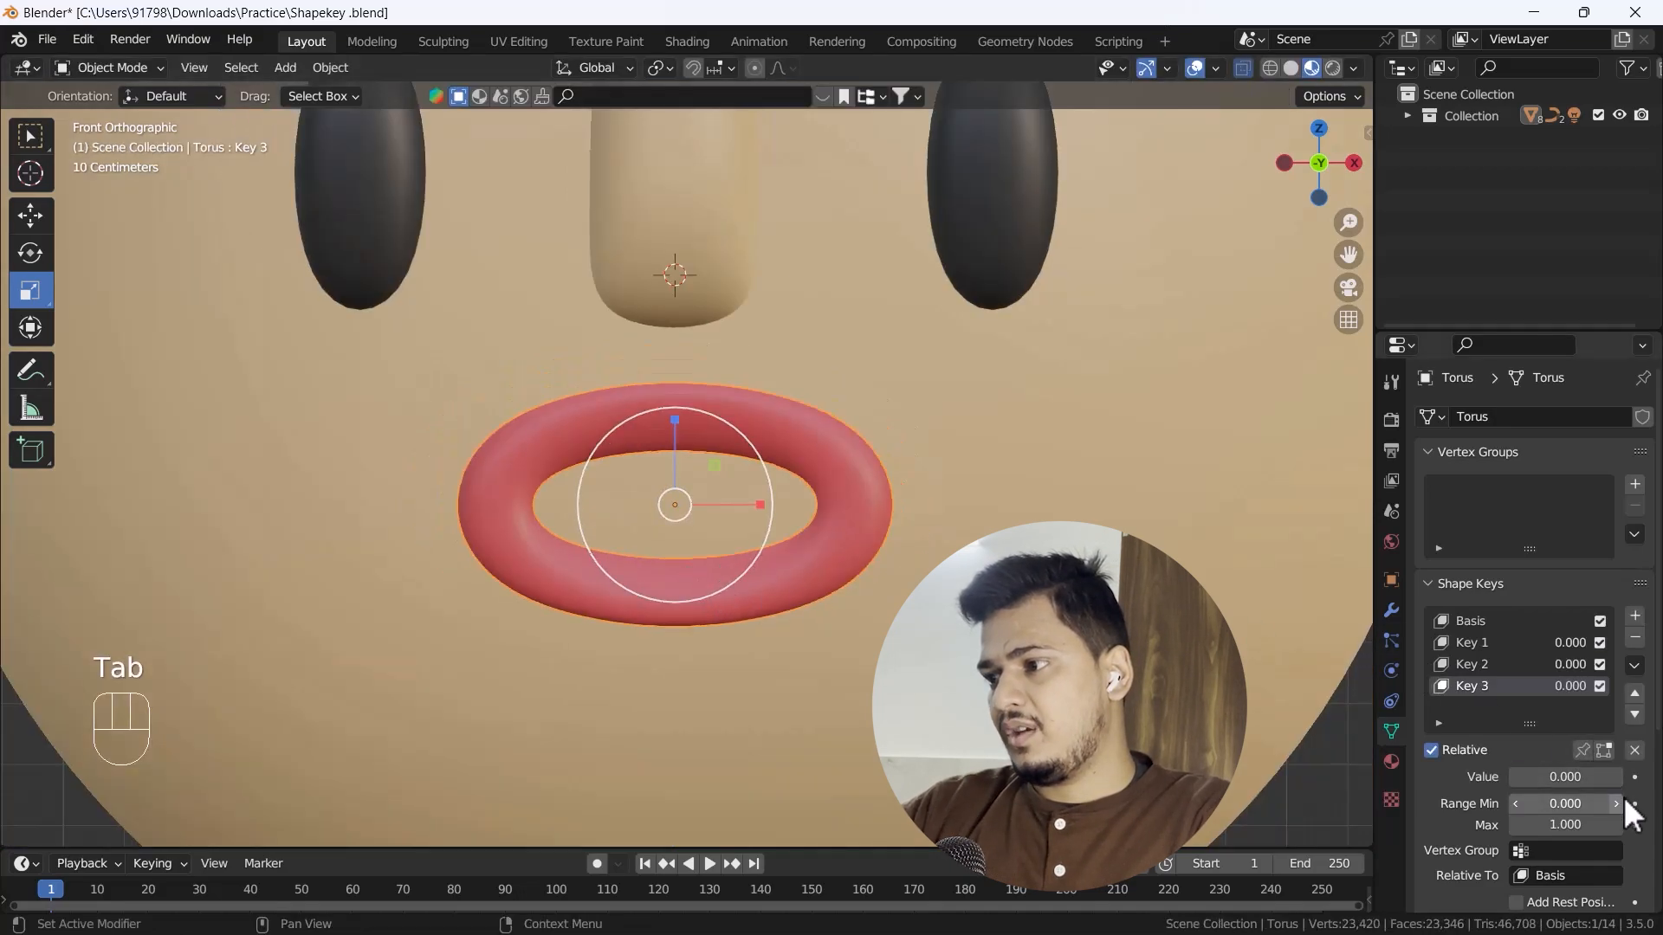
left_click_drag(1559, 777, 1512, 777)
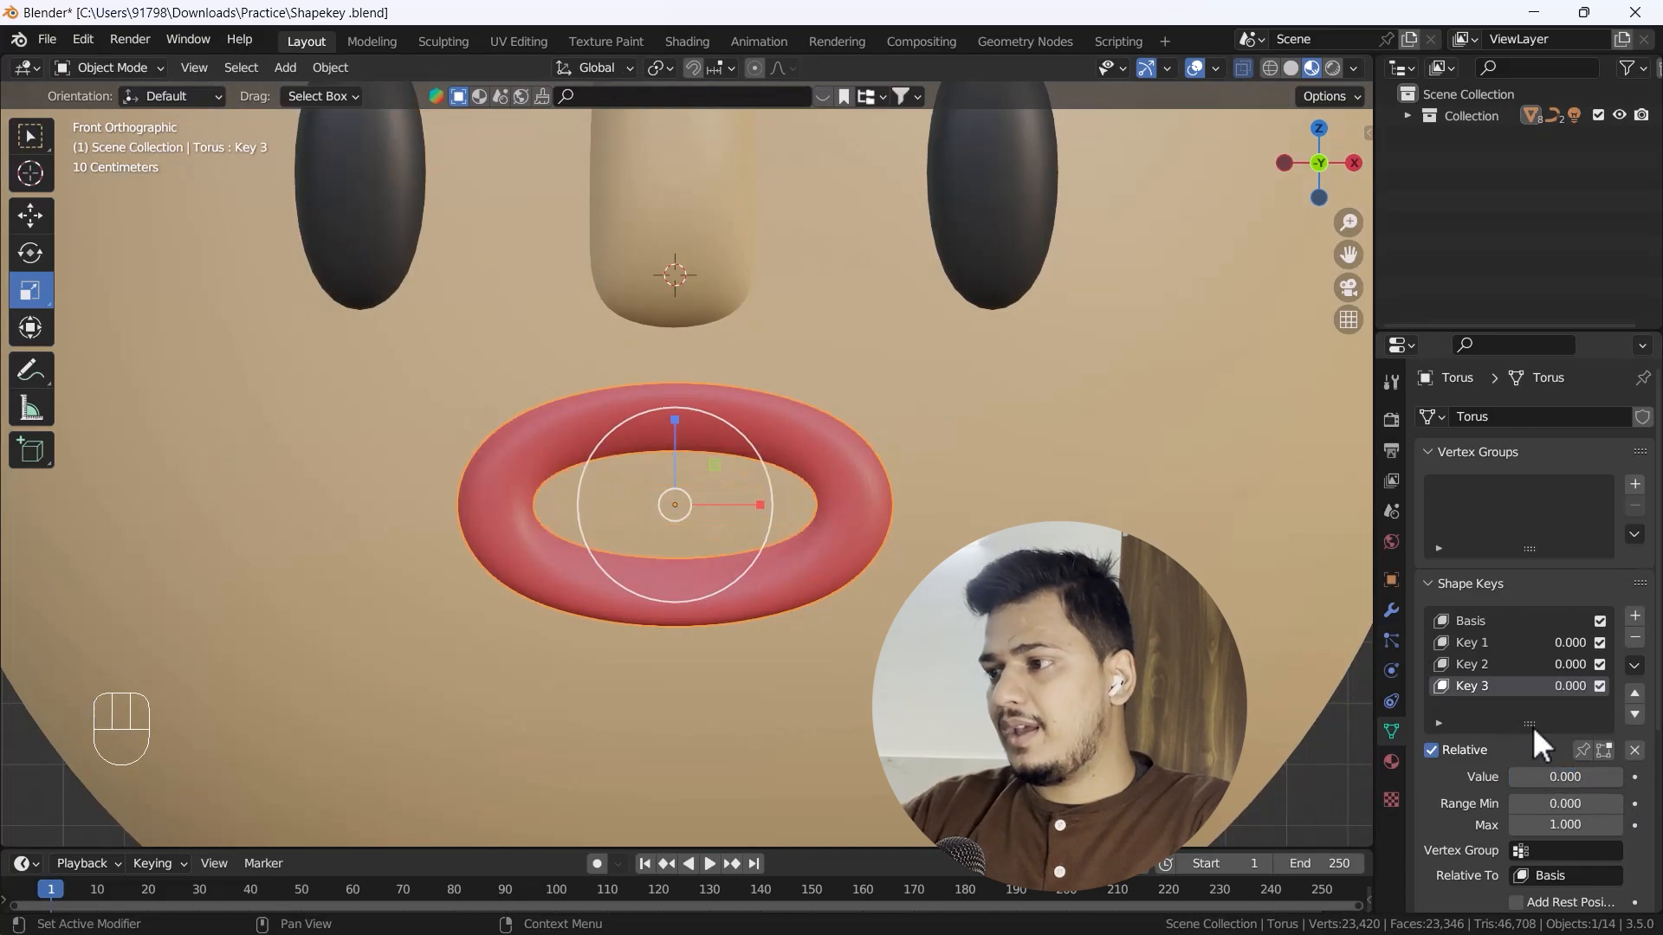
Step: Rename the mouth's shape key Key 1 as Smile
double_click(1476, 641)
type("S")
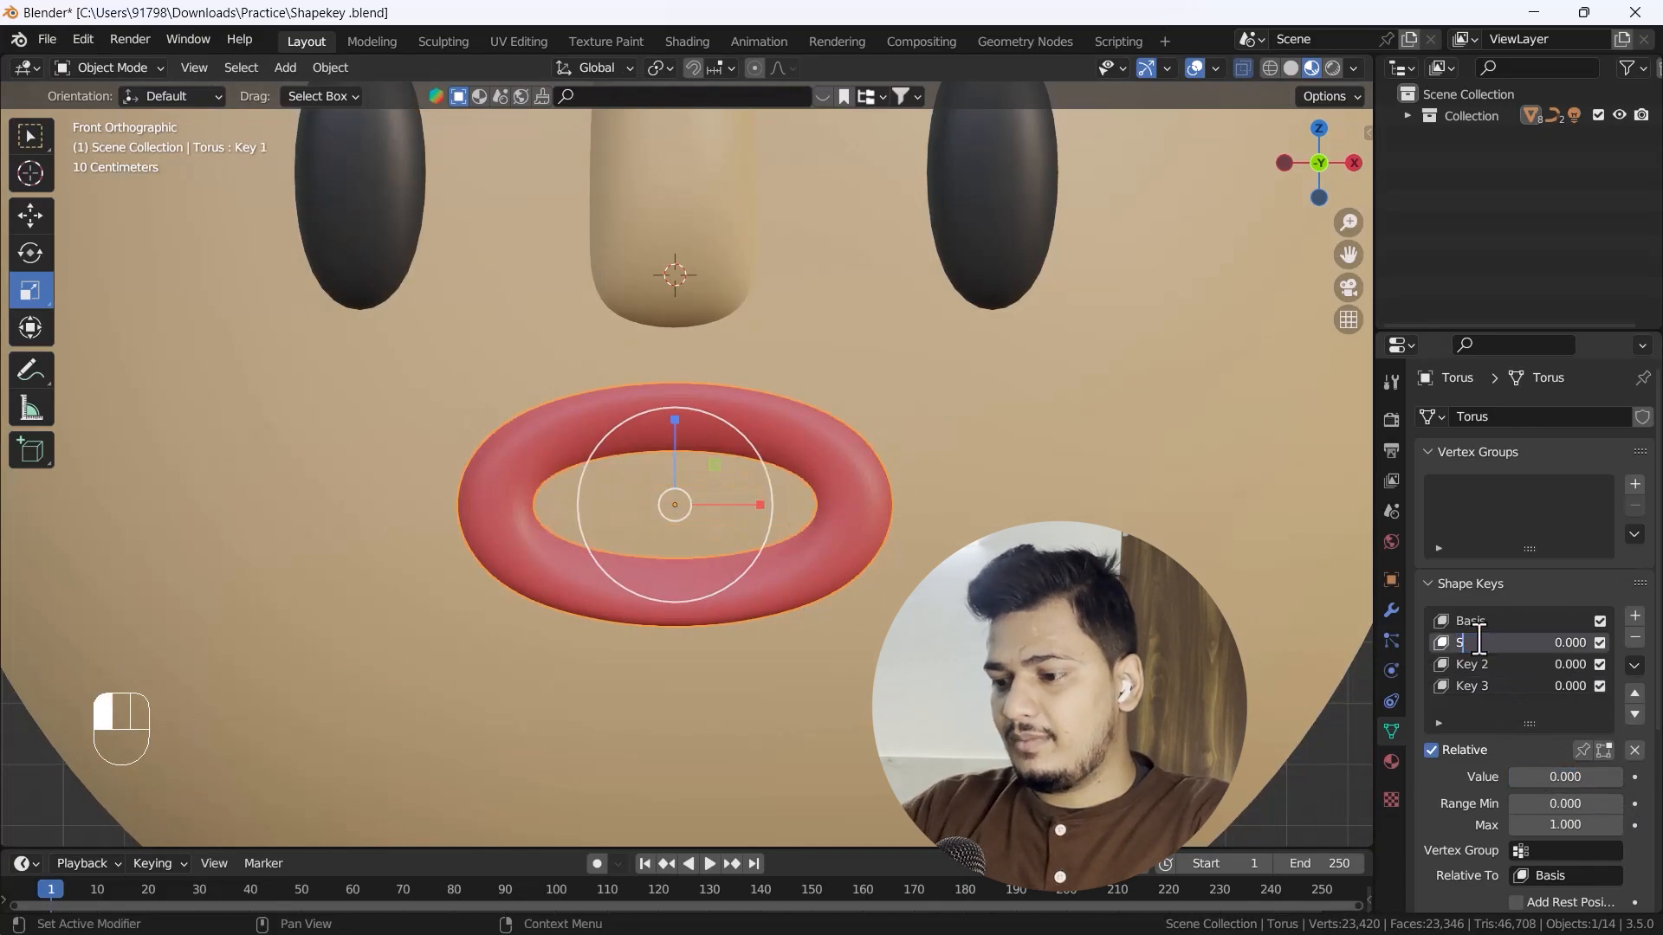
type("mile")
key("Return")
Step: Rename the mouth's shape key Key 2 as Talk
double_click(1479, 664)
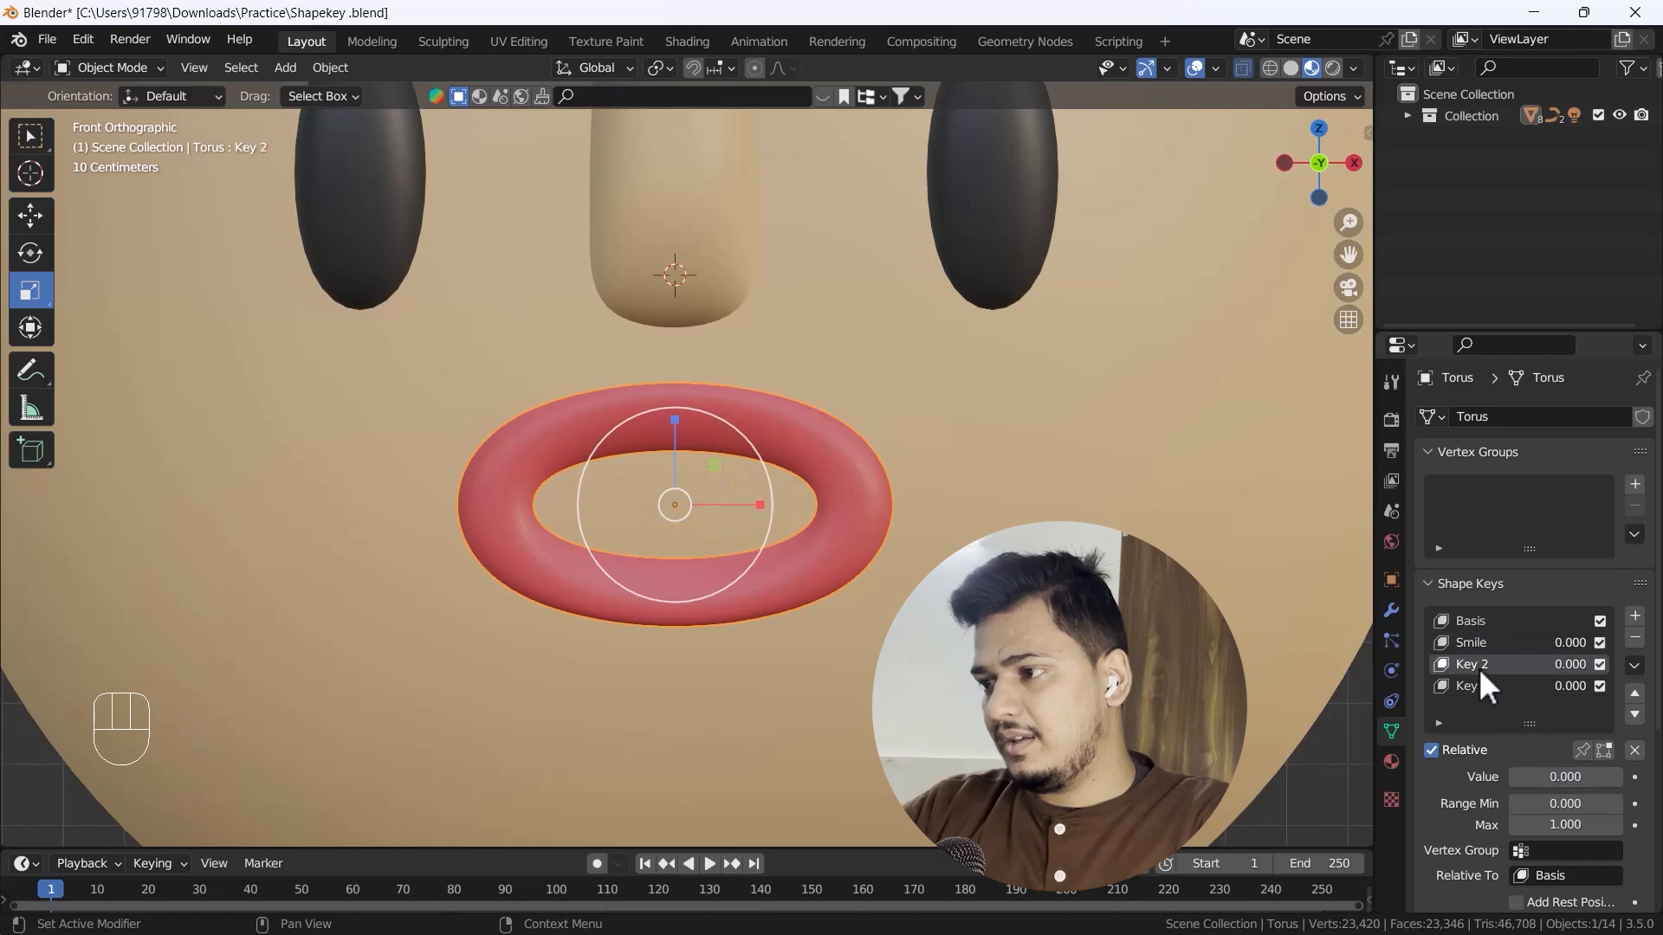
type("Tak")
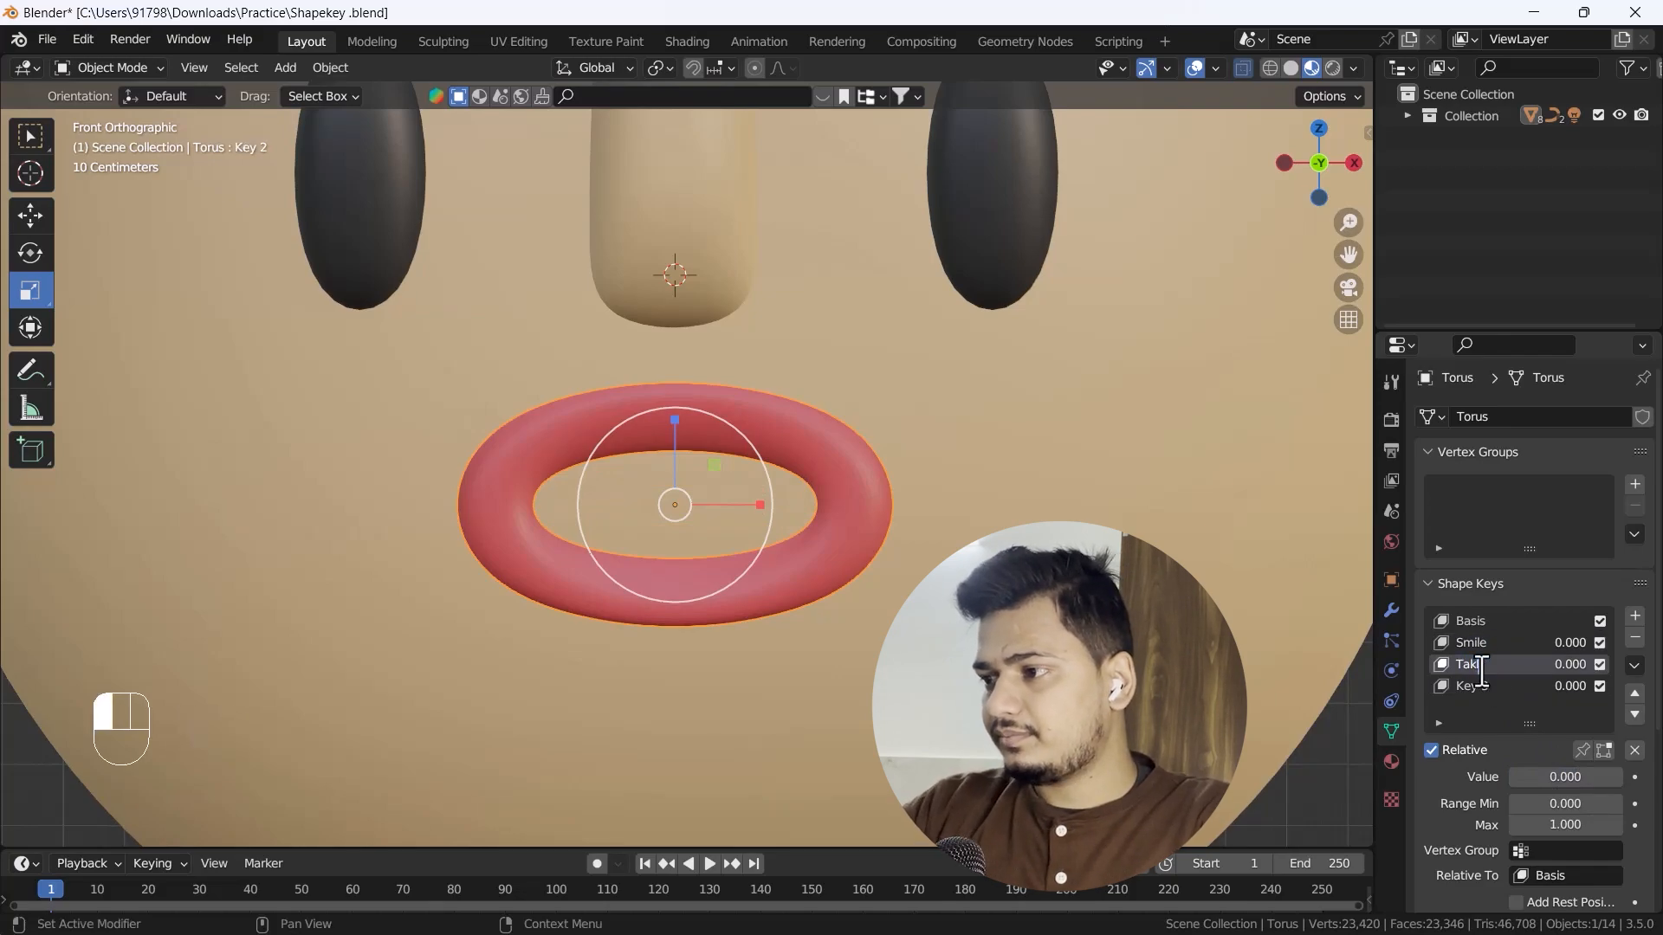
type("l")
key("Return")
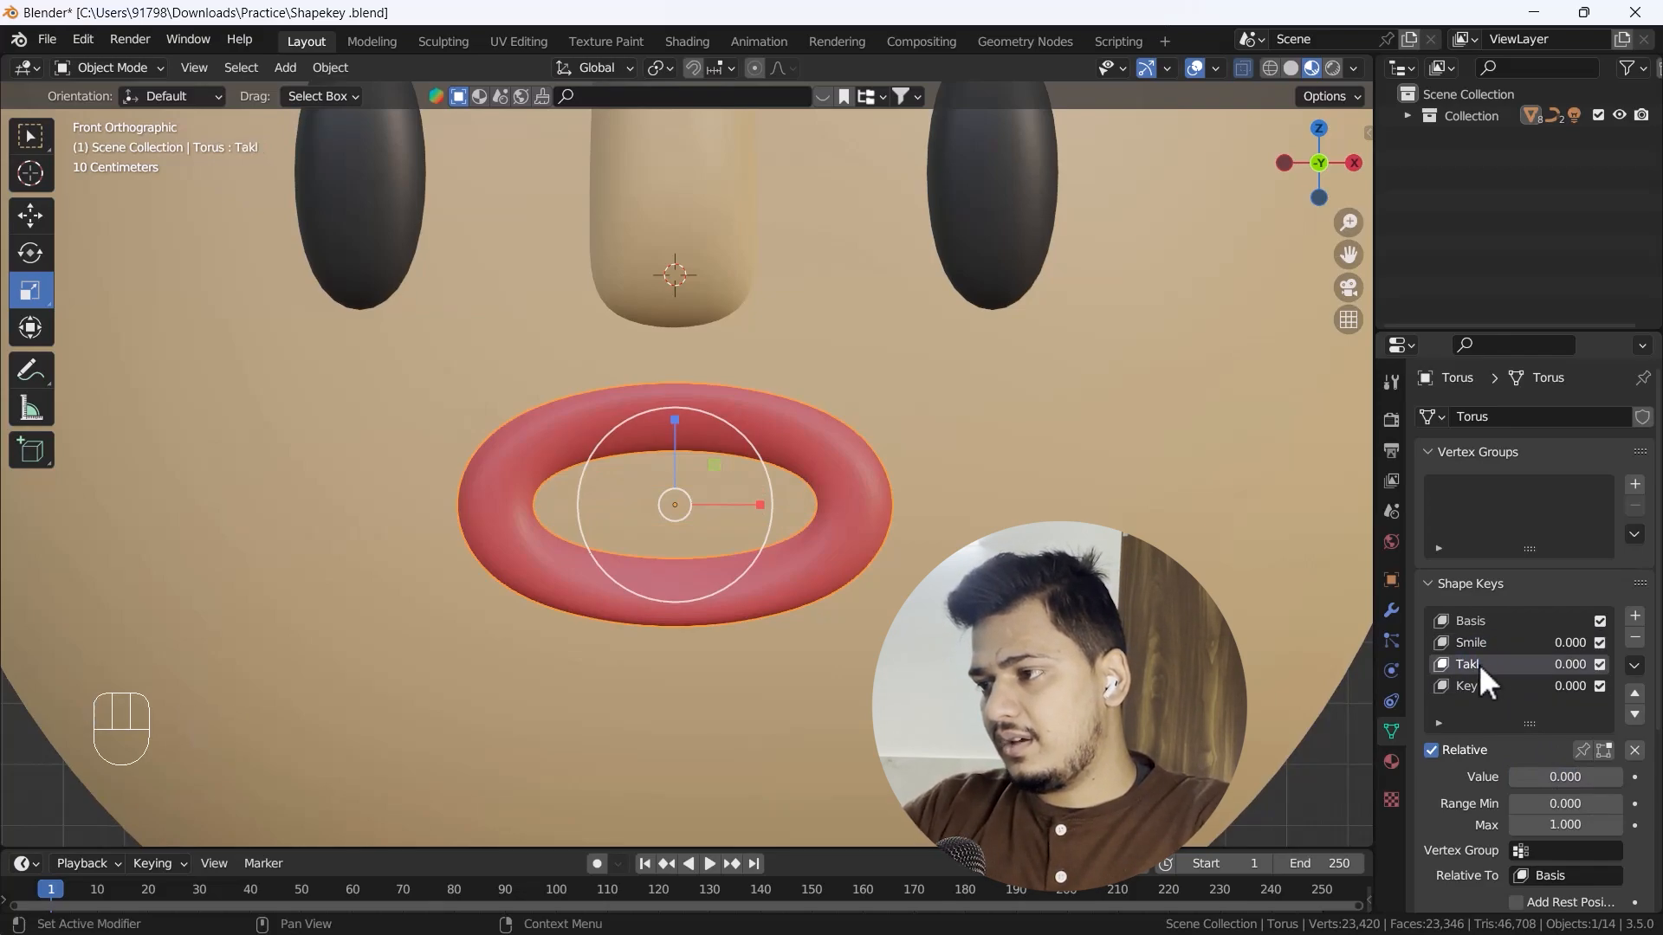
double_click(1478, 664)
type("Ta")
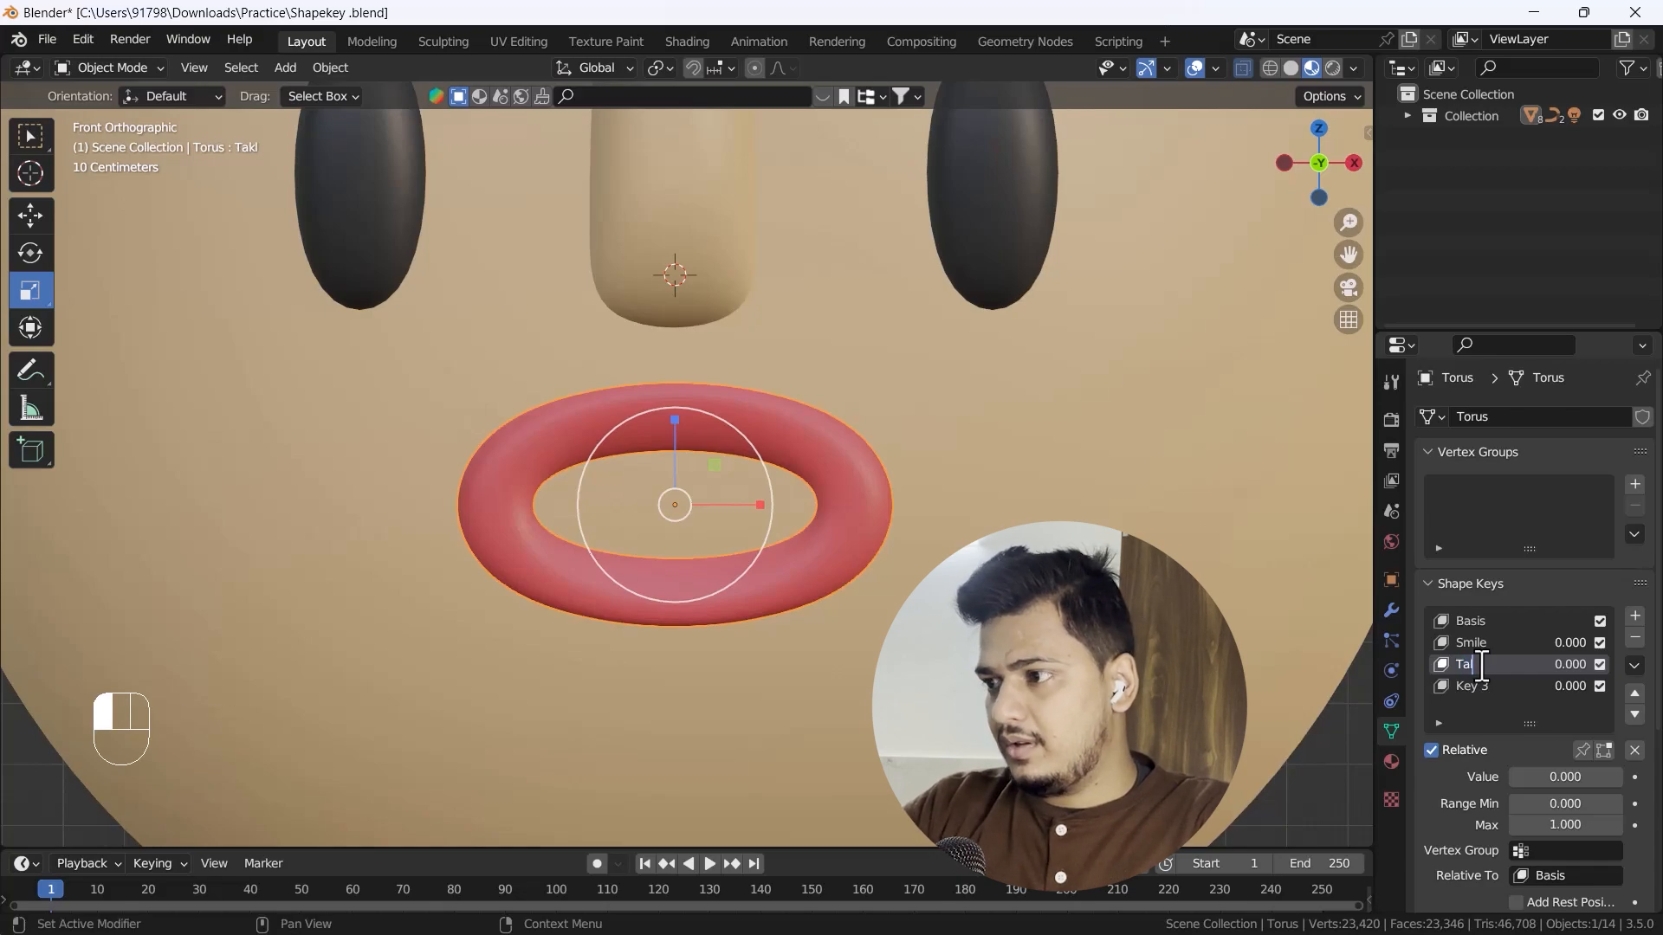
Step: Rename the mouth's shape key Key 3 as Talk_2
double_click(1483, 688)
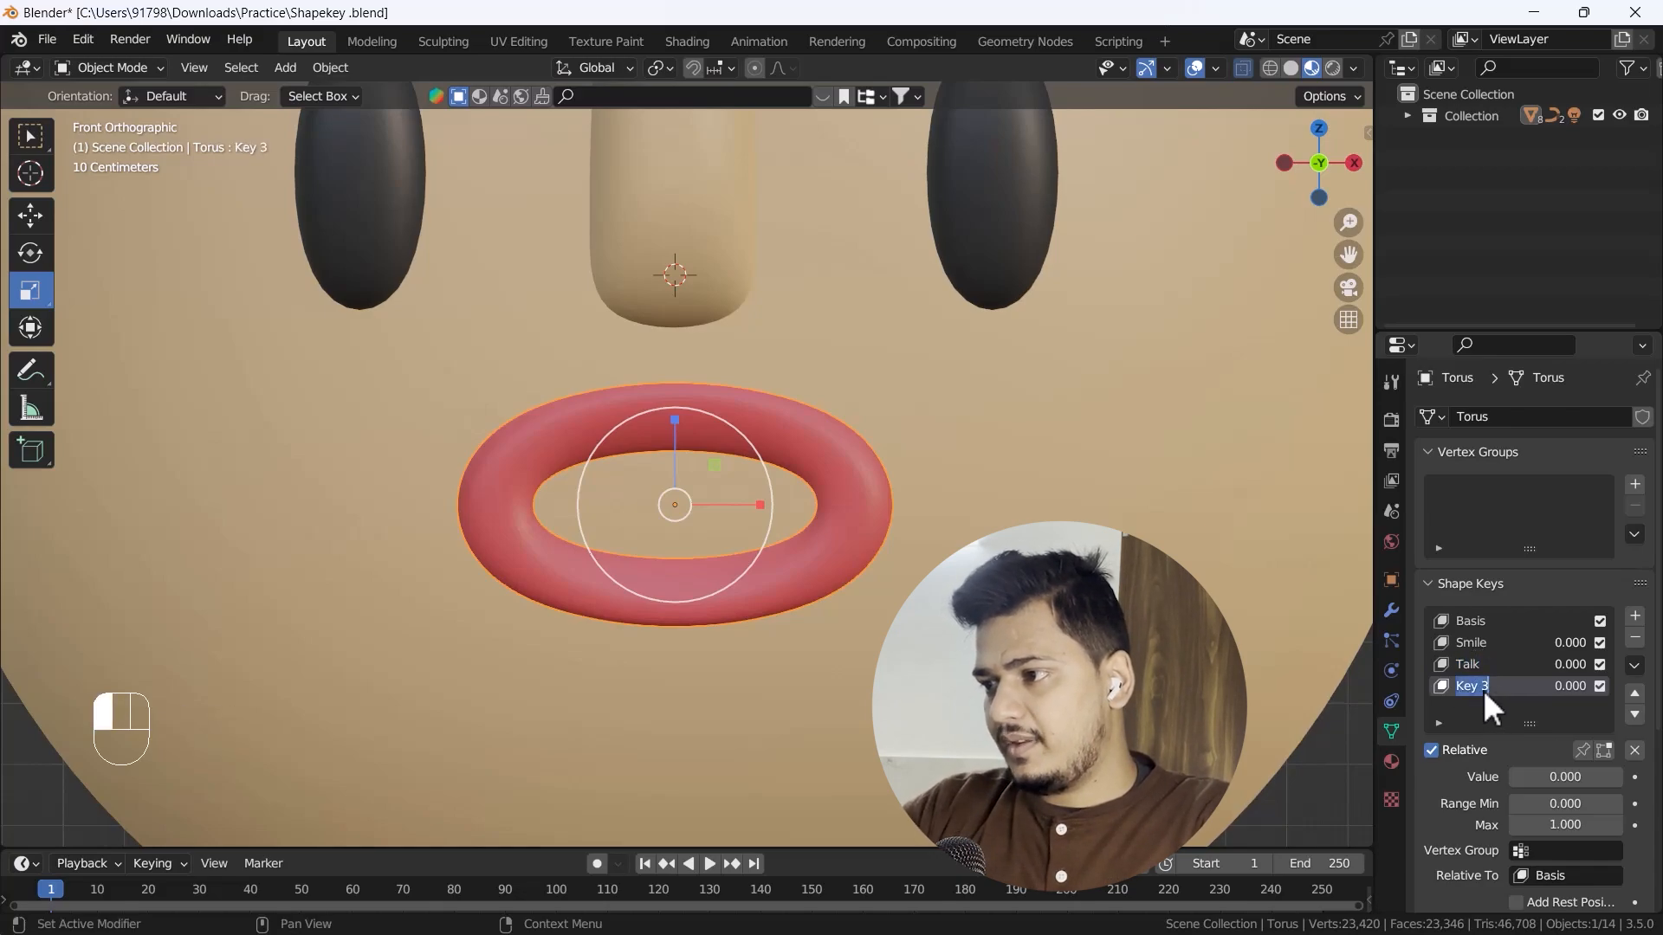
type("Talk")
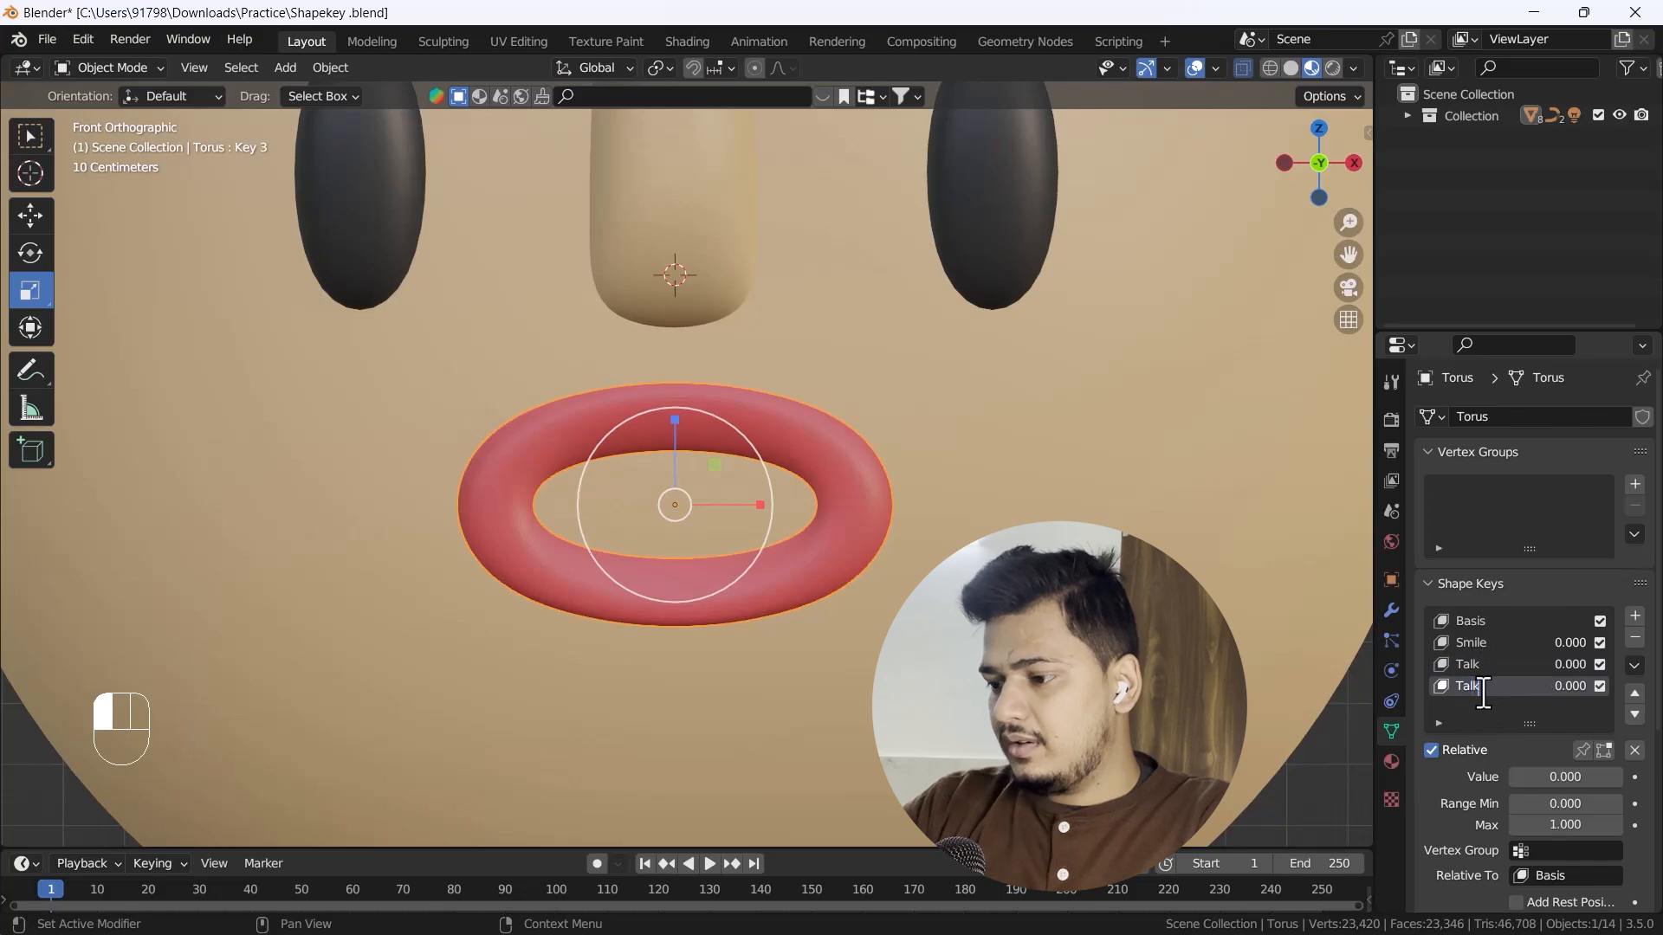
type("_2")
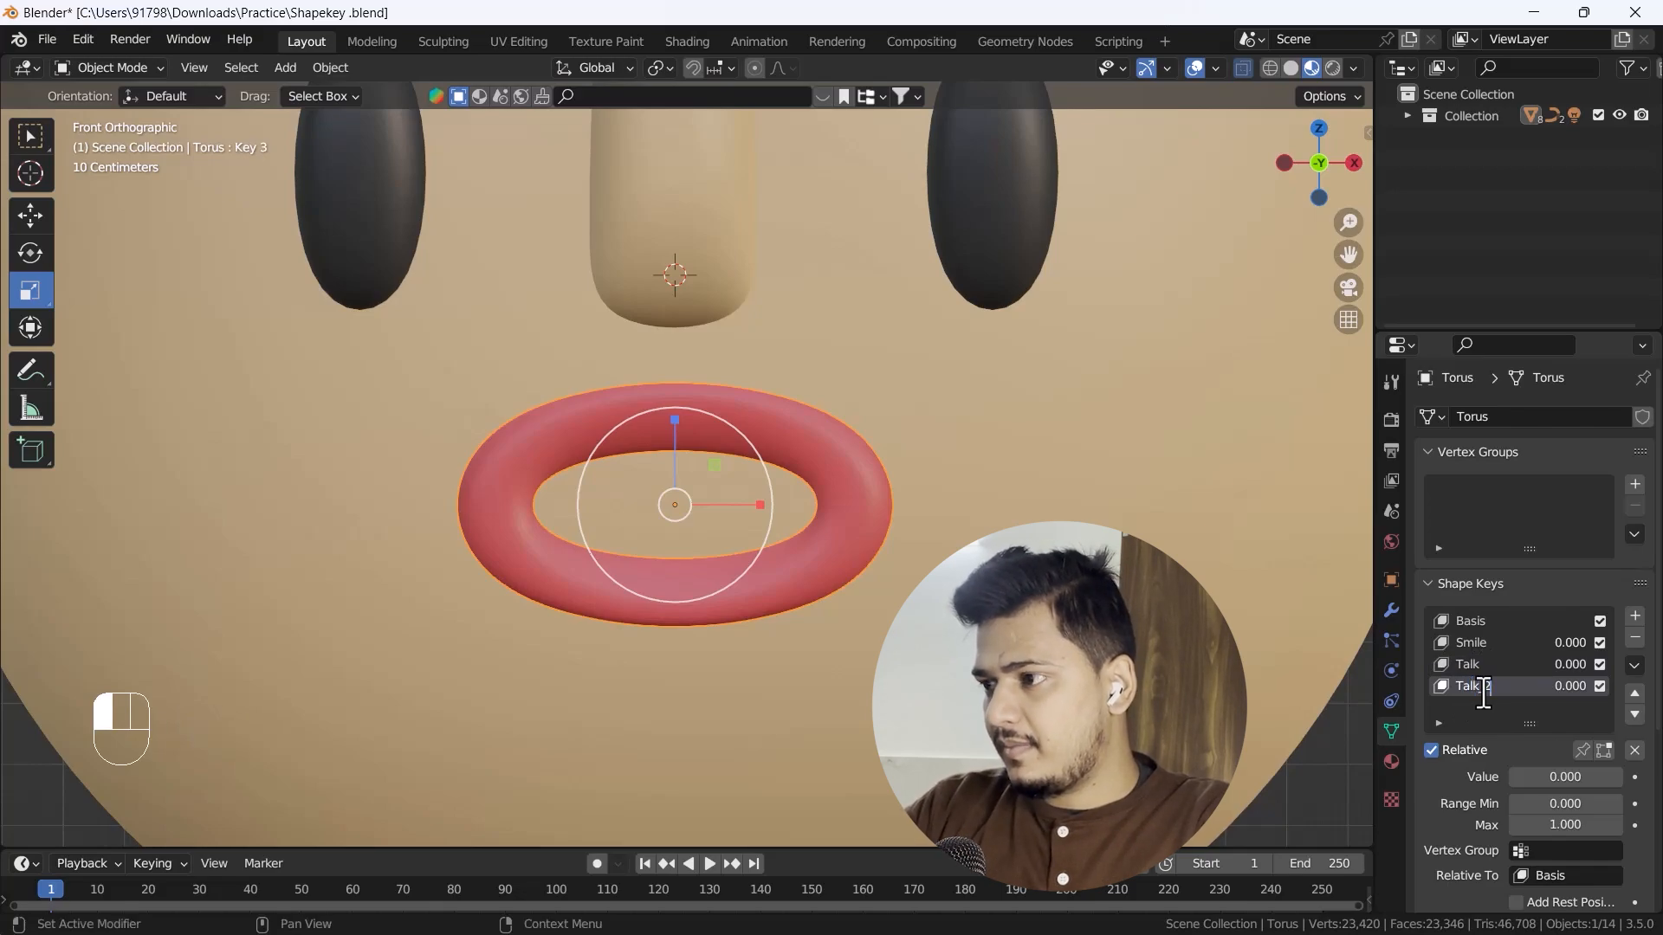
key("Return")
Step: Select the eye on the positive X side and add a Basis and a Key 1 shape key to it
scroll(392, 369, "down", 5)
middle_click_drag(502, 331, 611, 463, "shift")
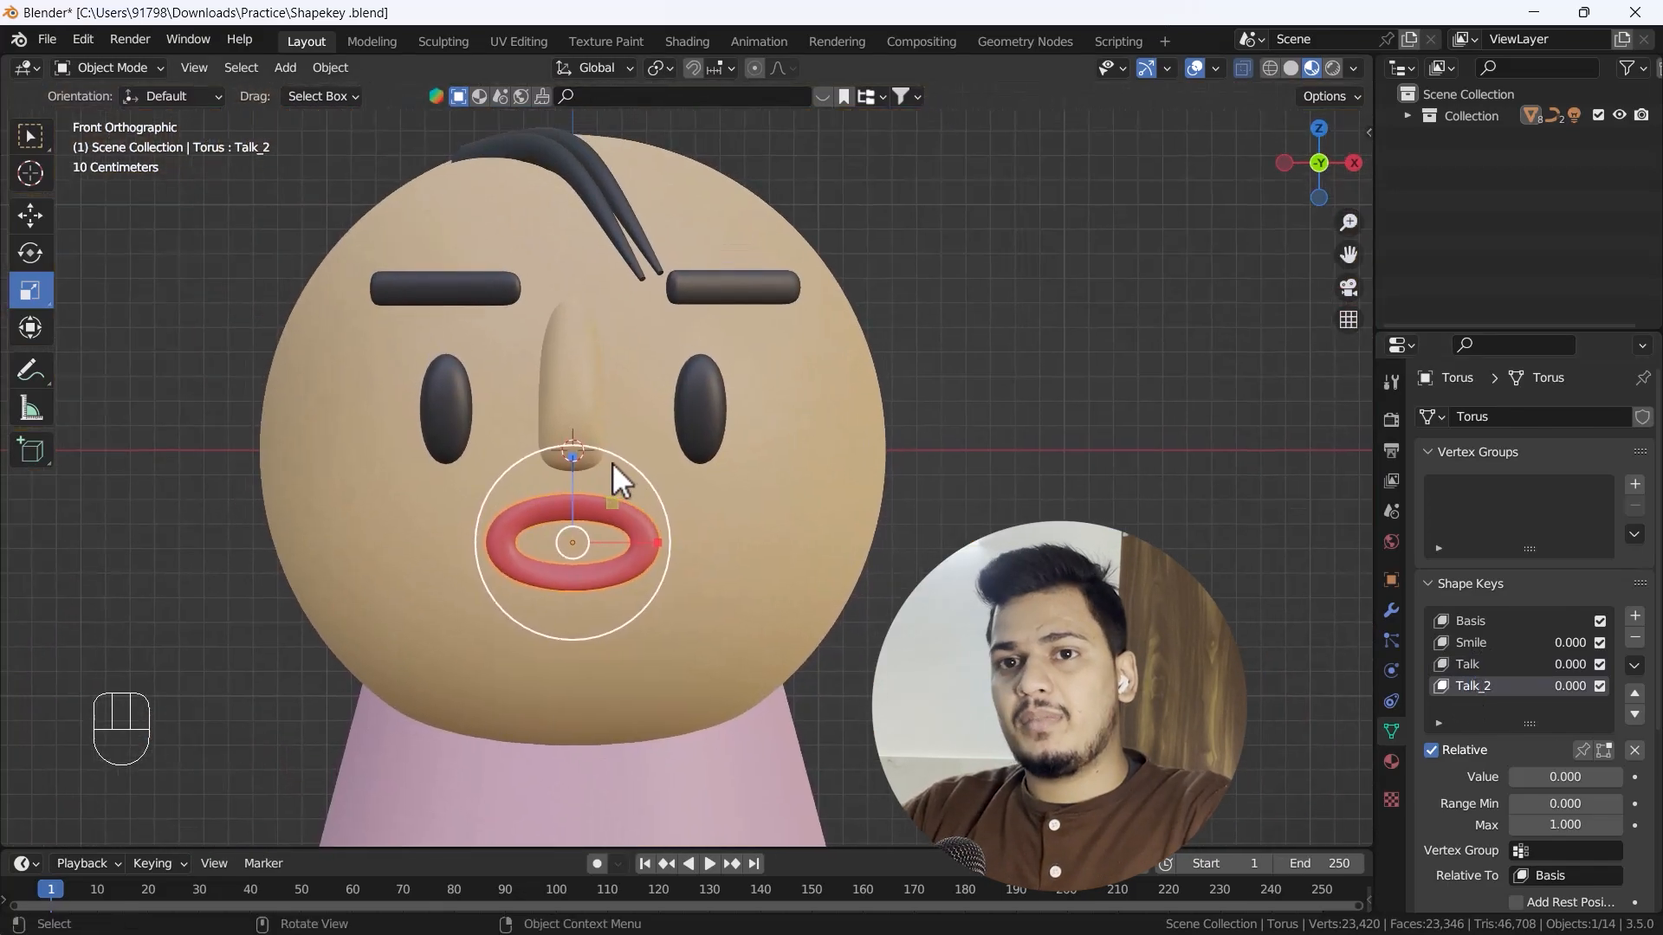
left_click(722, 403)
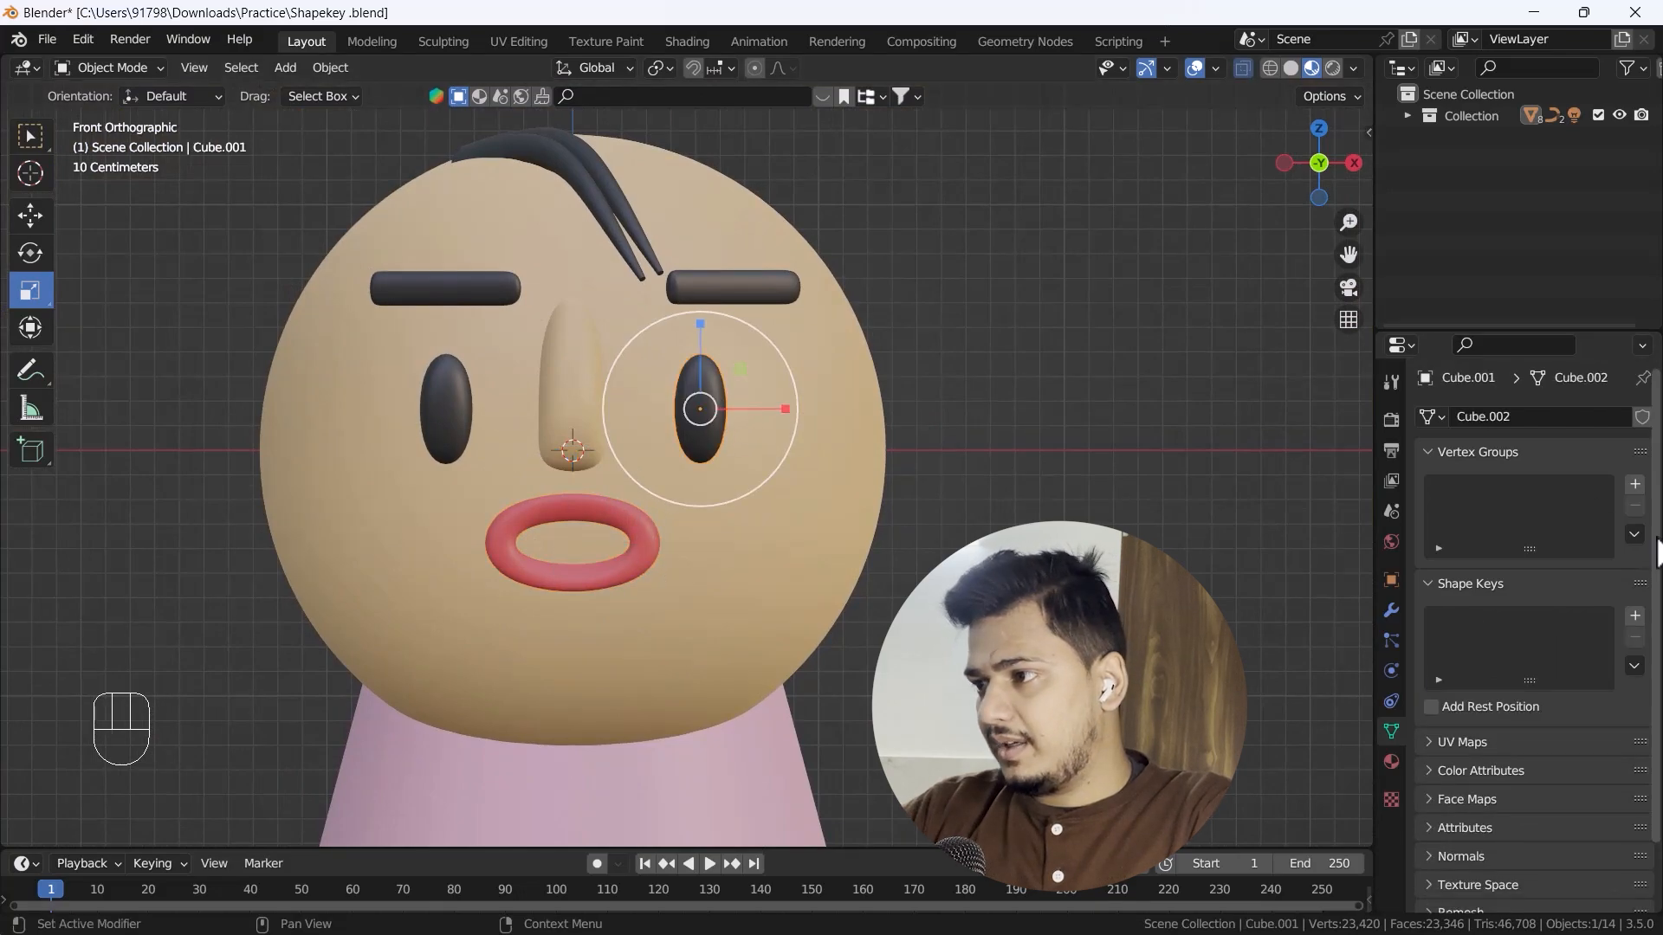
left_click(1635, 616)
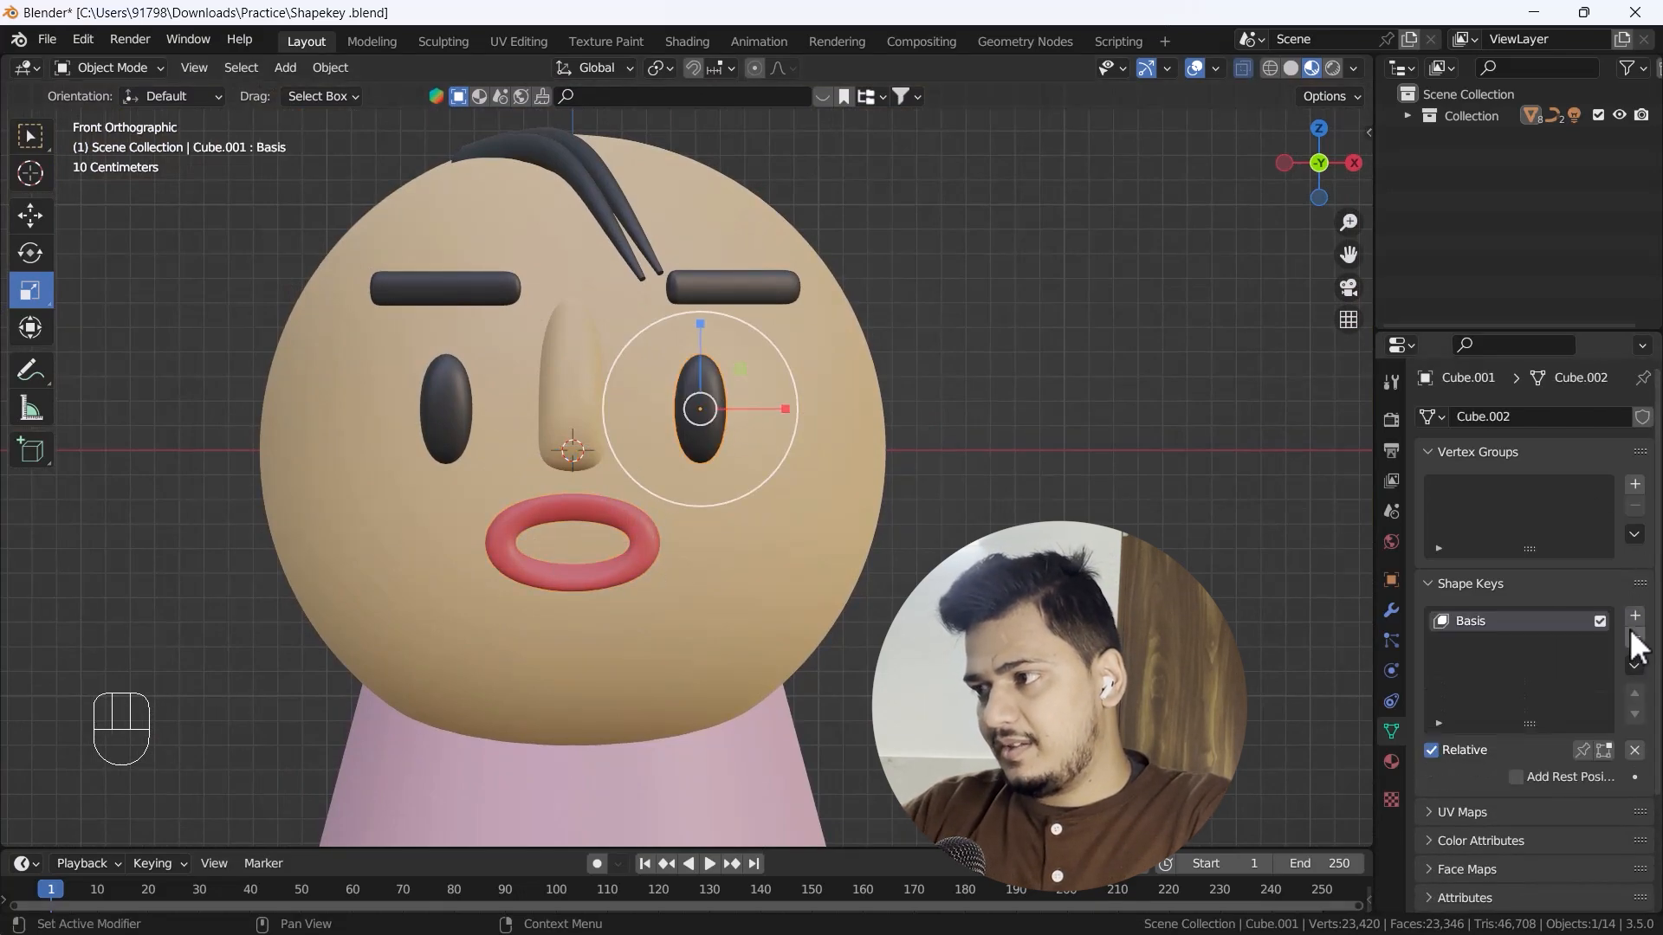
left_click(1636, 617)
Step: In Edit Mode, add one horizontal loop cut across the middle of the eye's cage with a slide factor of 0.000
key("Tab")
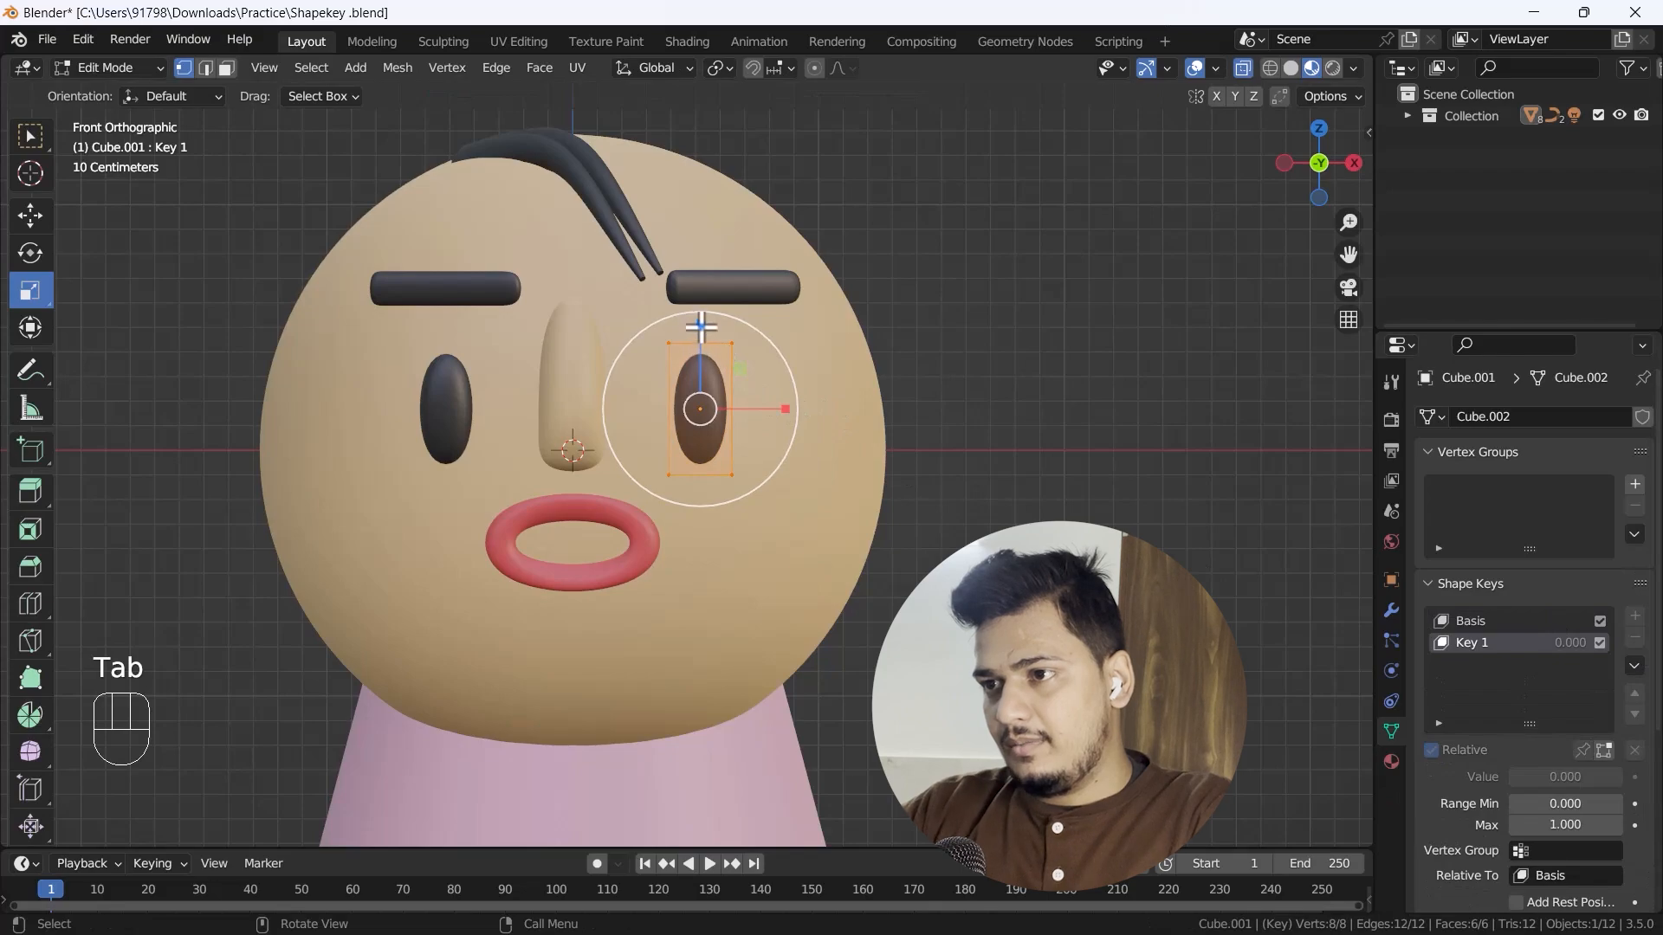
left_click(30, 604)
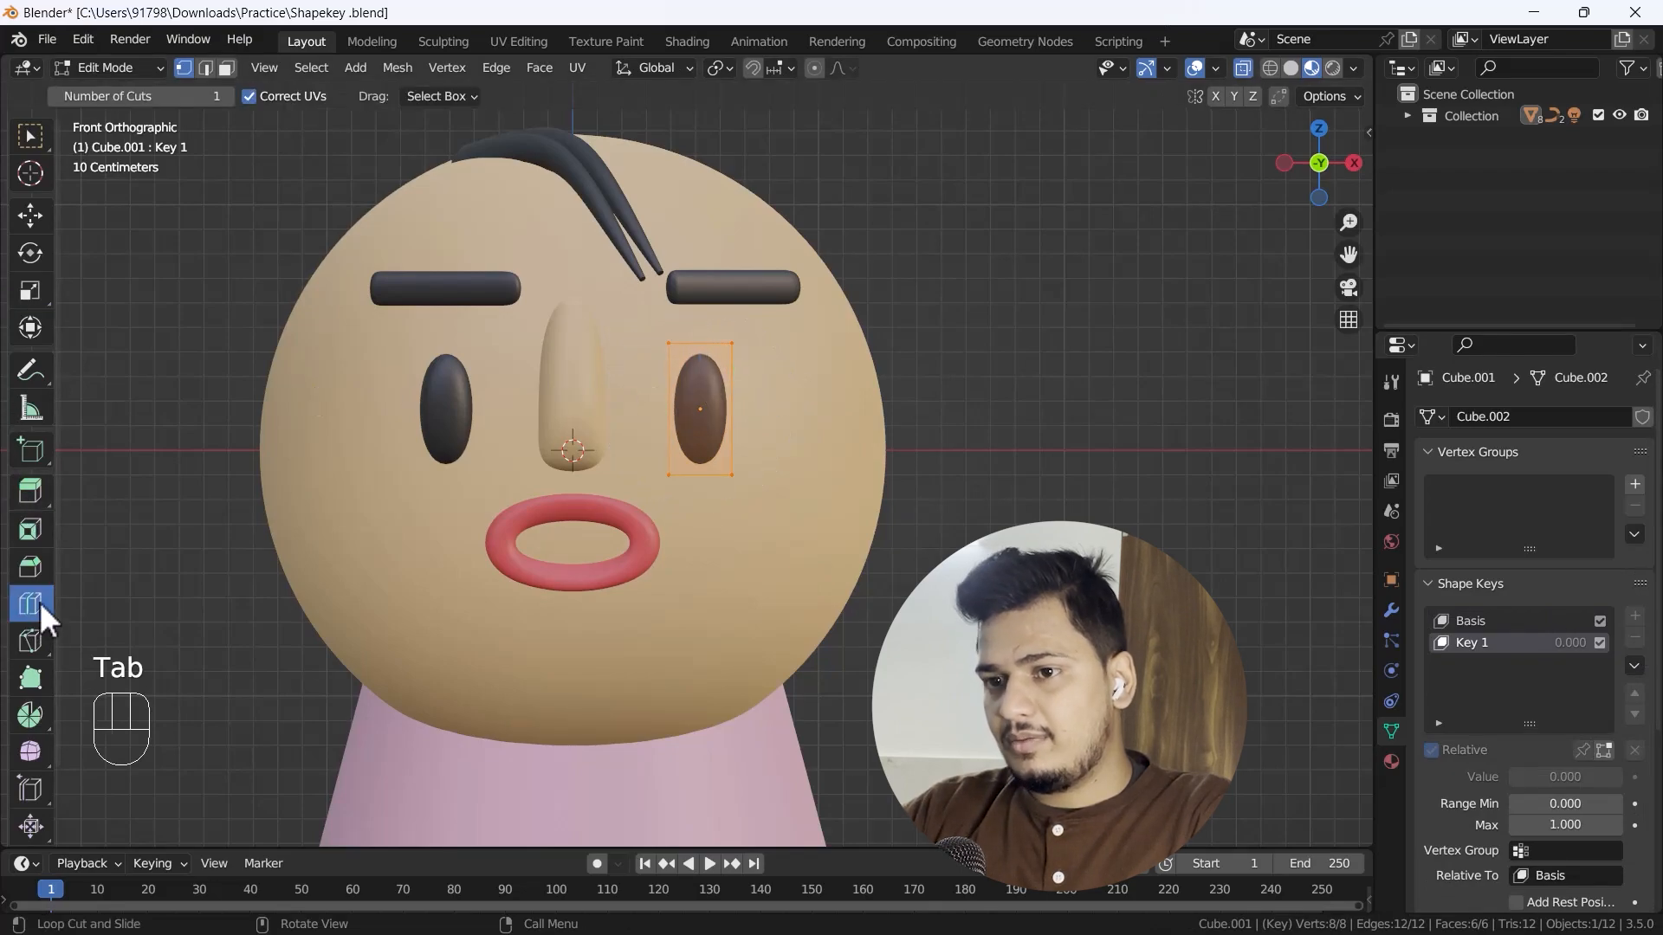
left_click(696, 411)
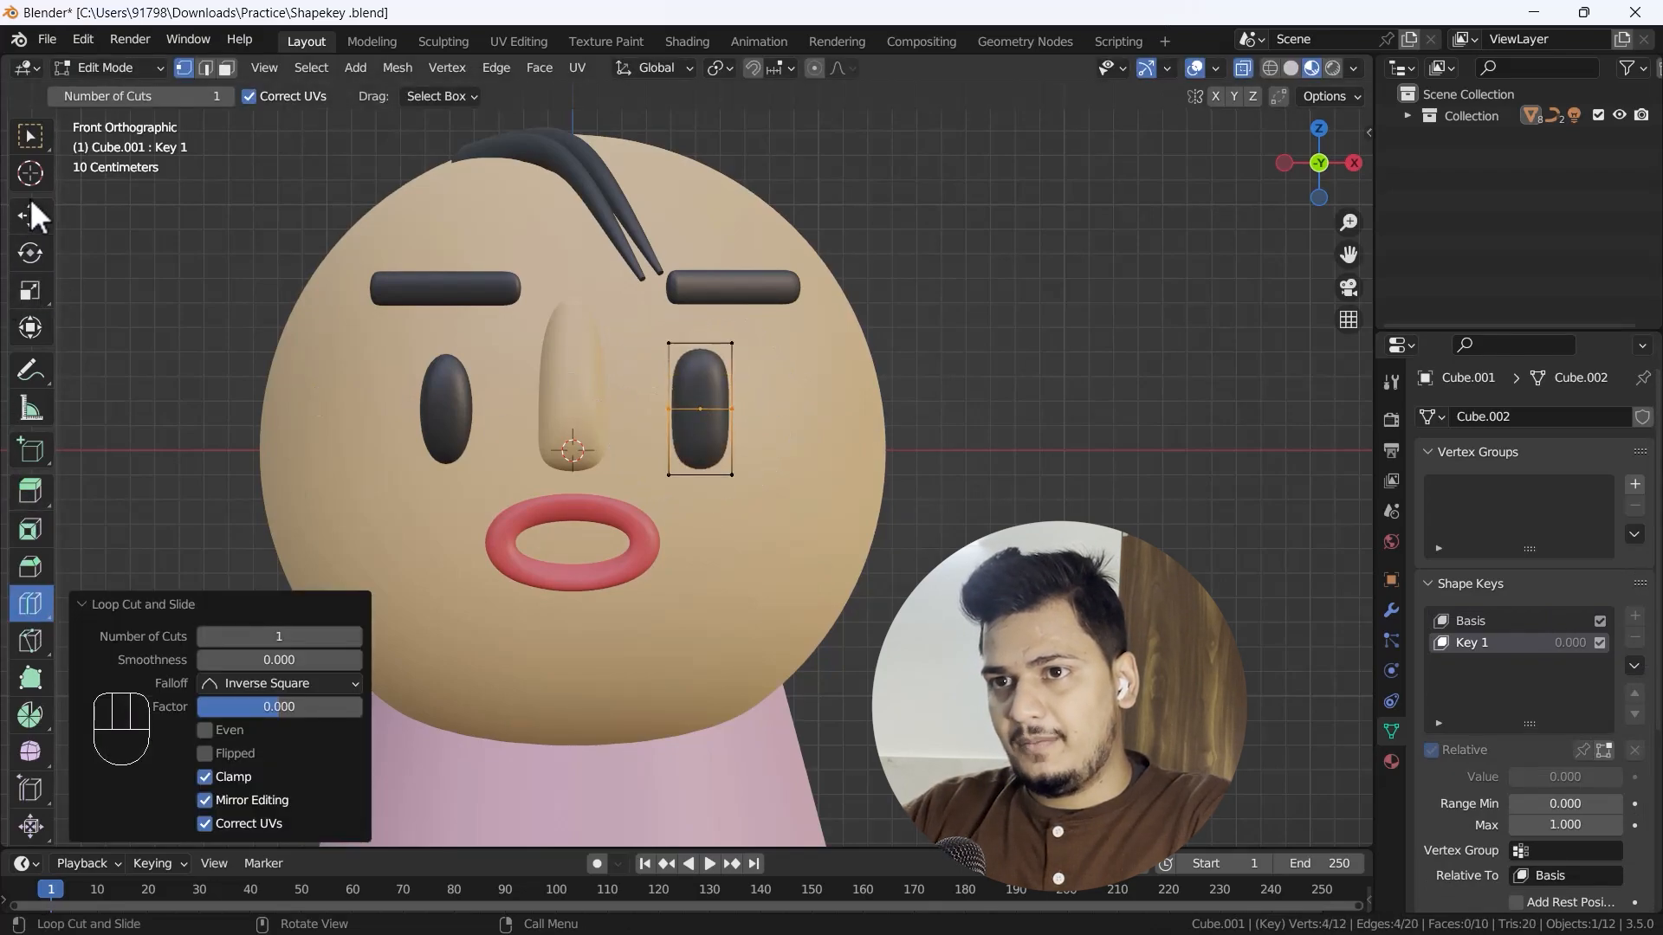
Step: Scale the whole mesh of this eye in Key 1 to about 0.298 along Z and return to Object Mode
left_click(30, 216)
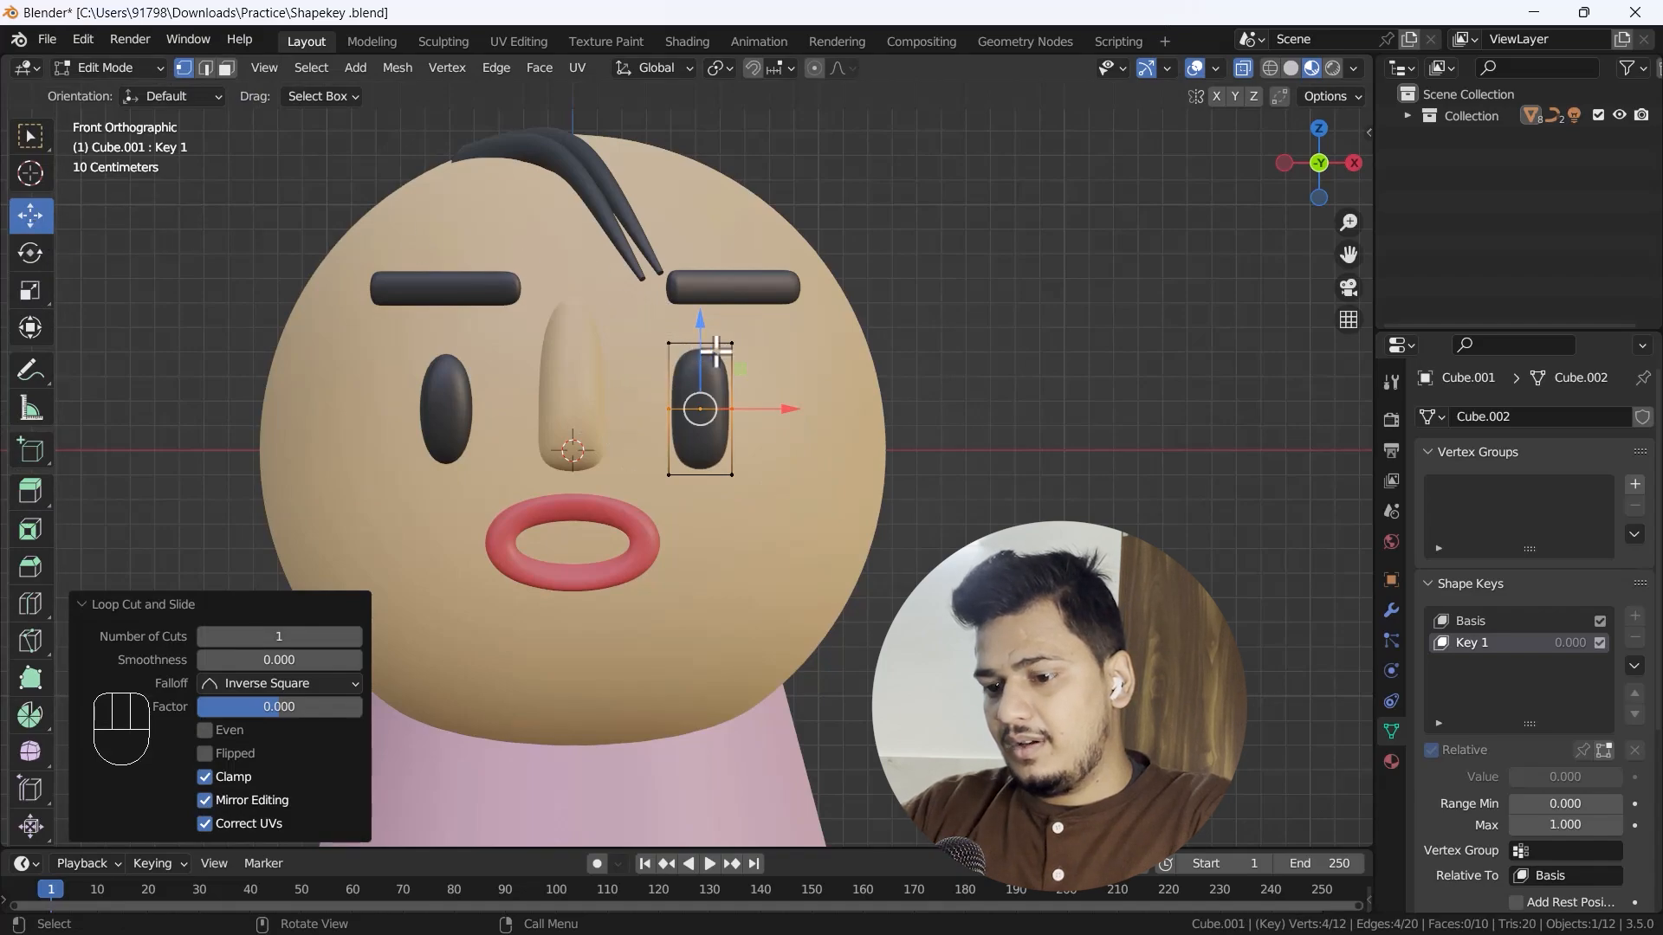
key("a")
left_click(30, 292)
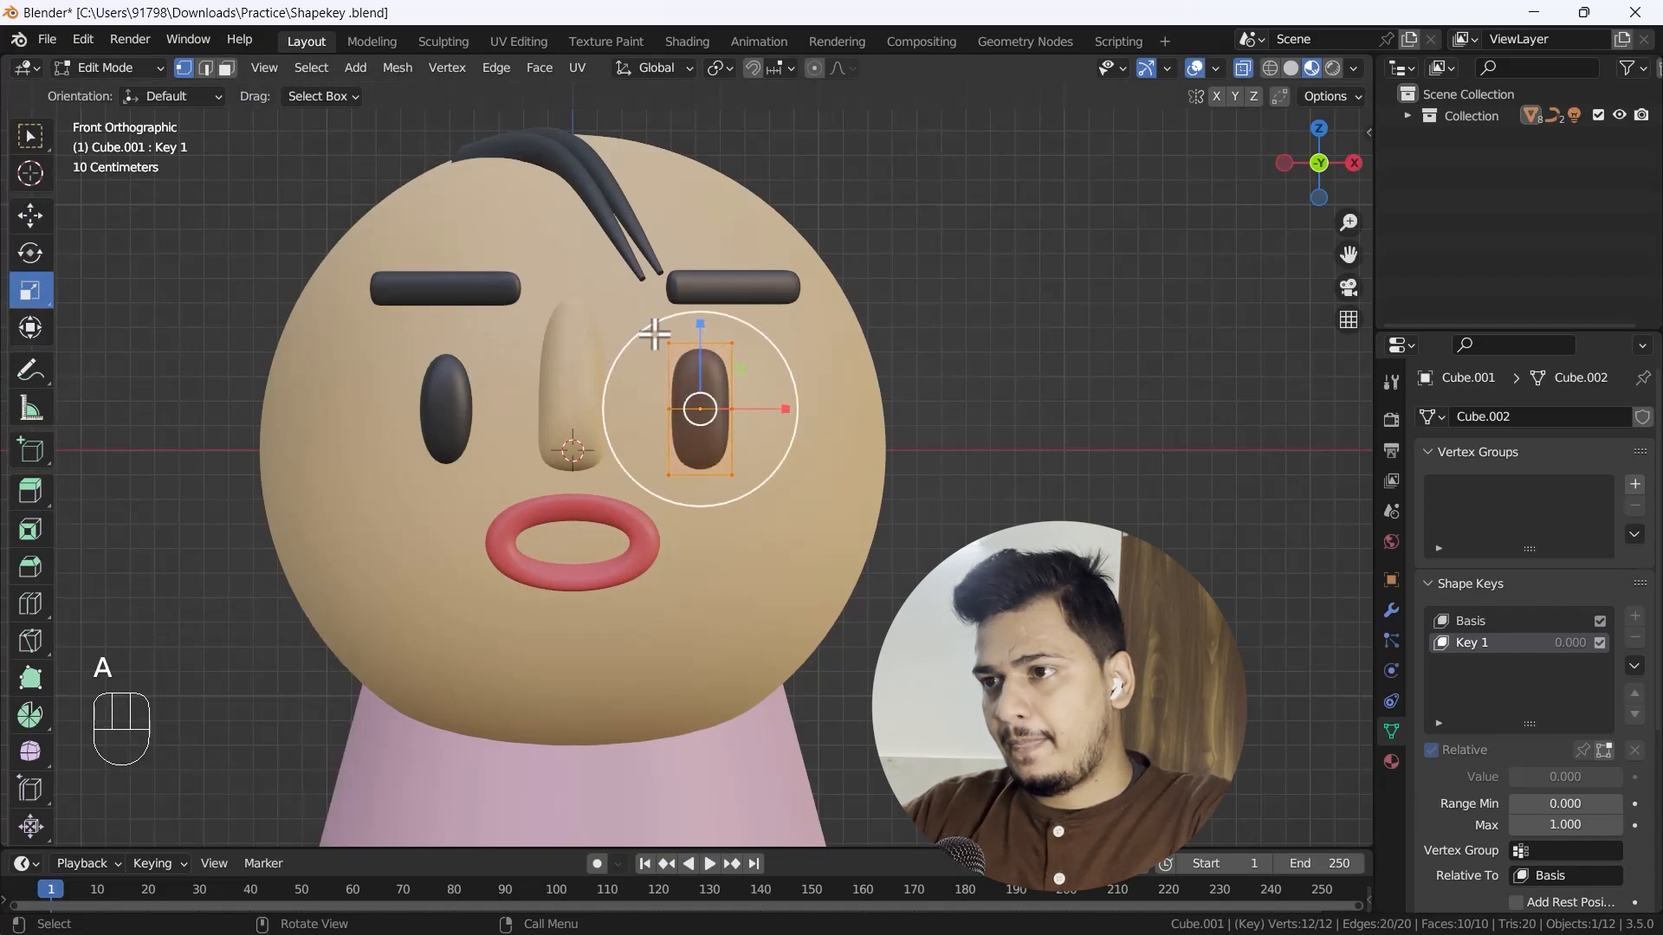
left_click_drag(700, 325, 699, 374)
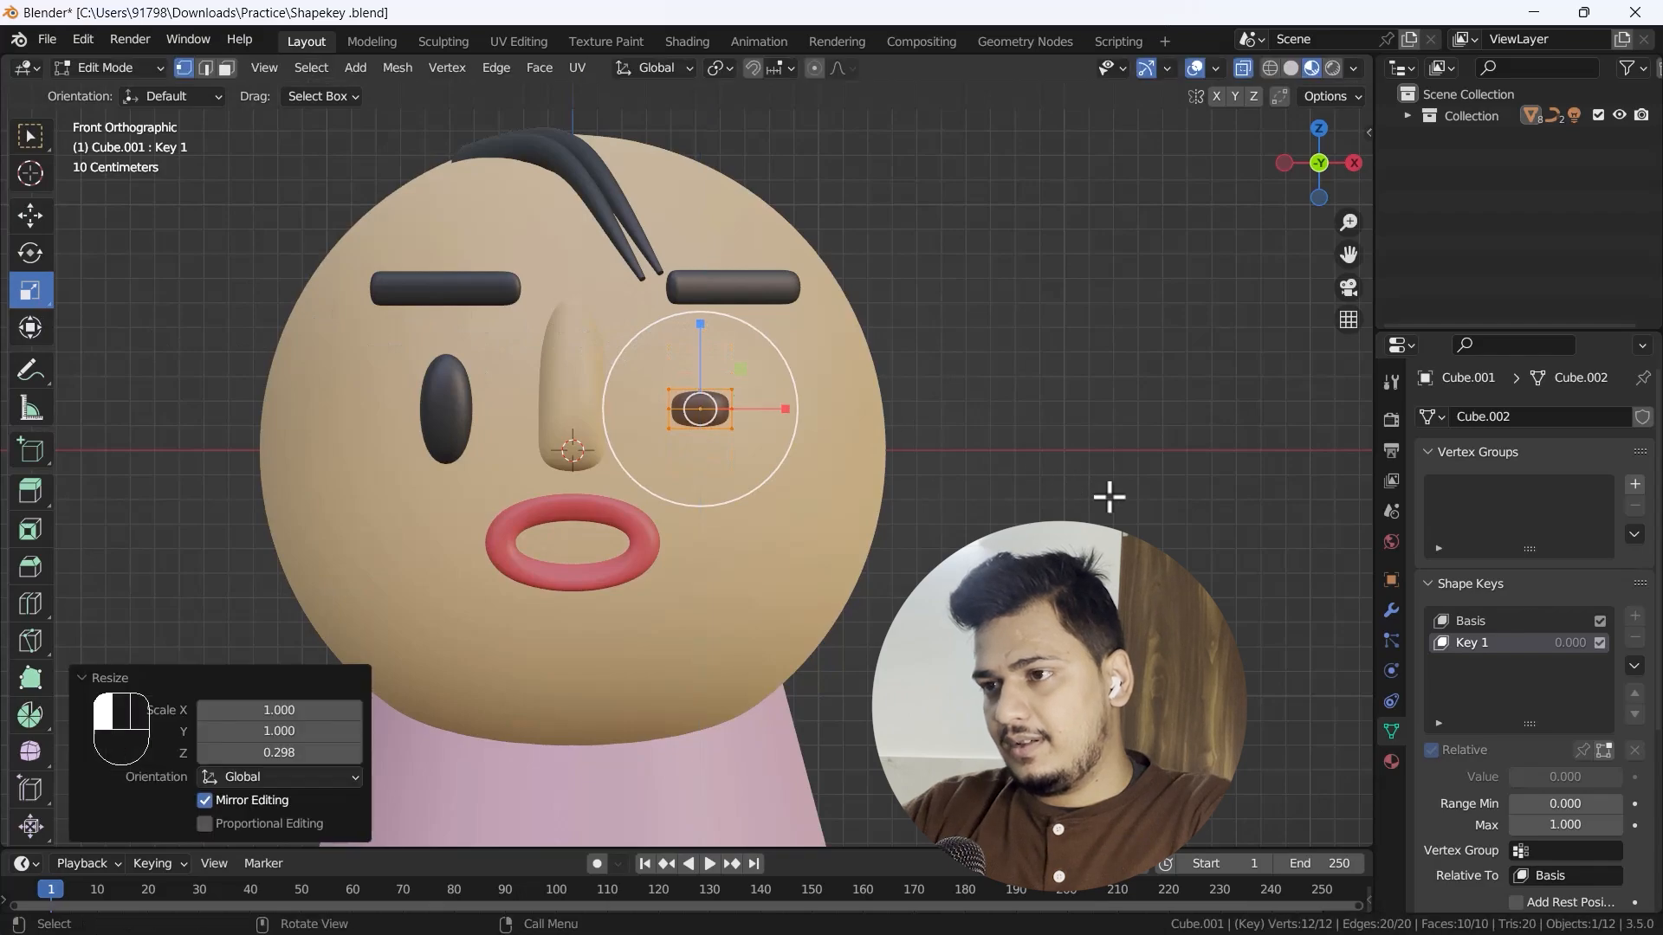
key("Tab")
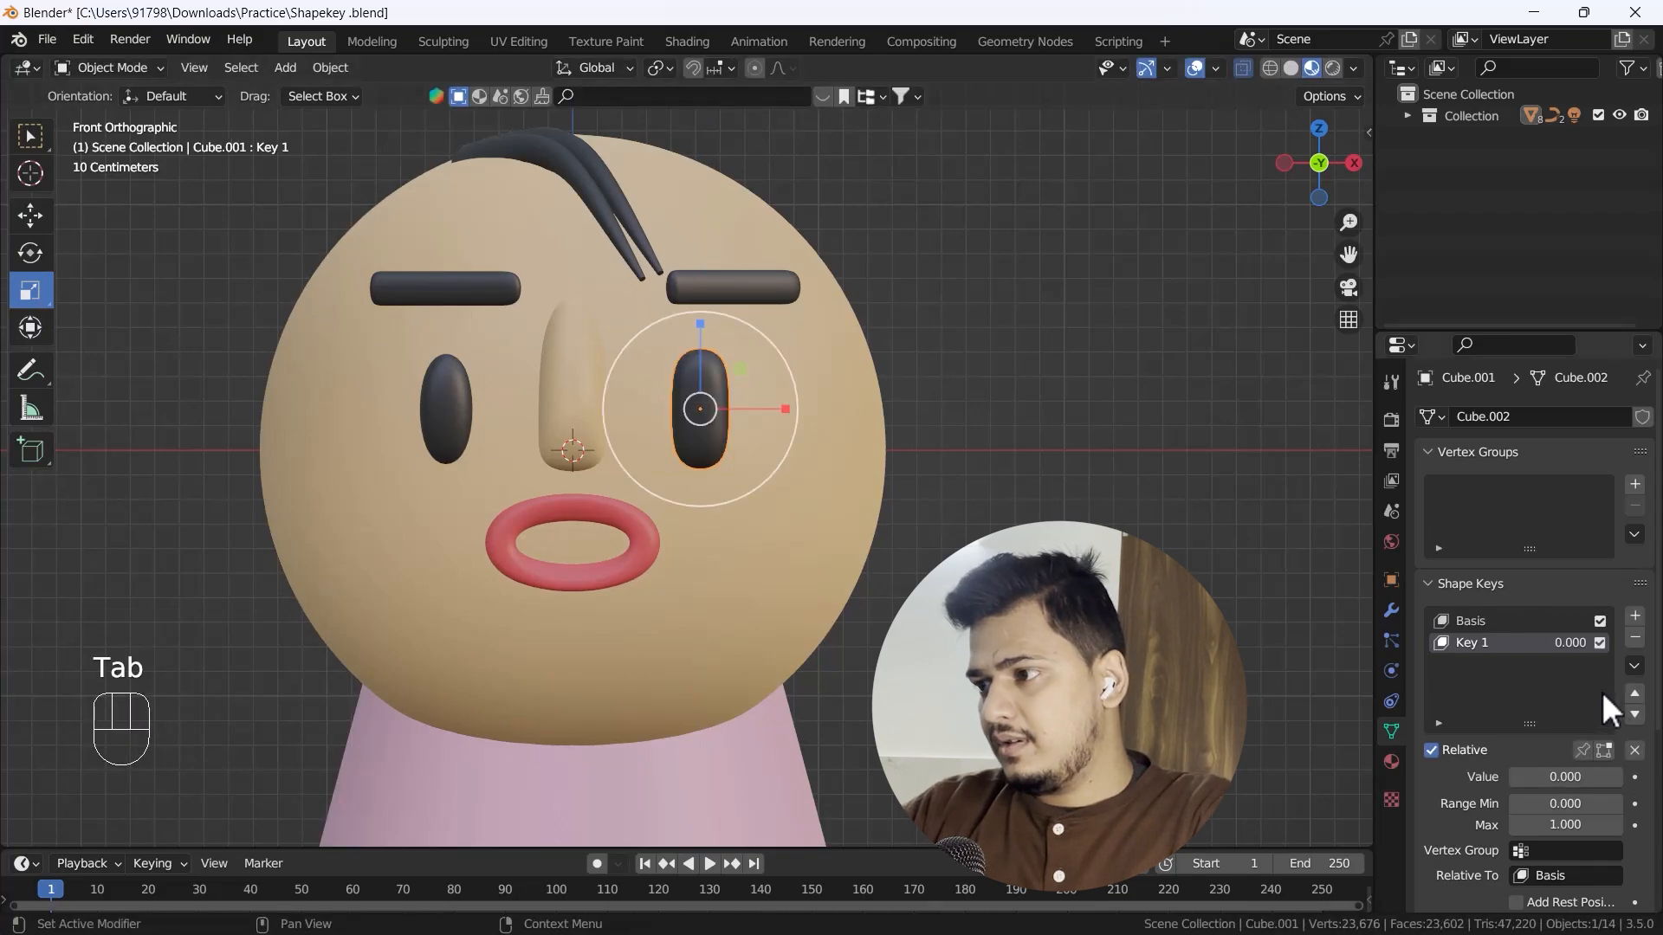
Step: Add one horizontal loop cut across the middle of the cage of the eye on the negative X side
left_click(445, 416)
key("Tab")
left_click(29, 604)
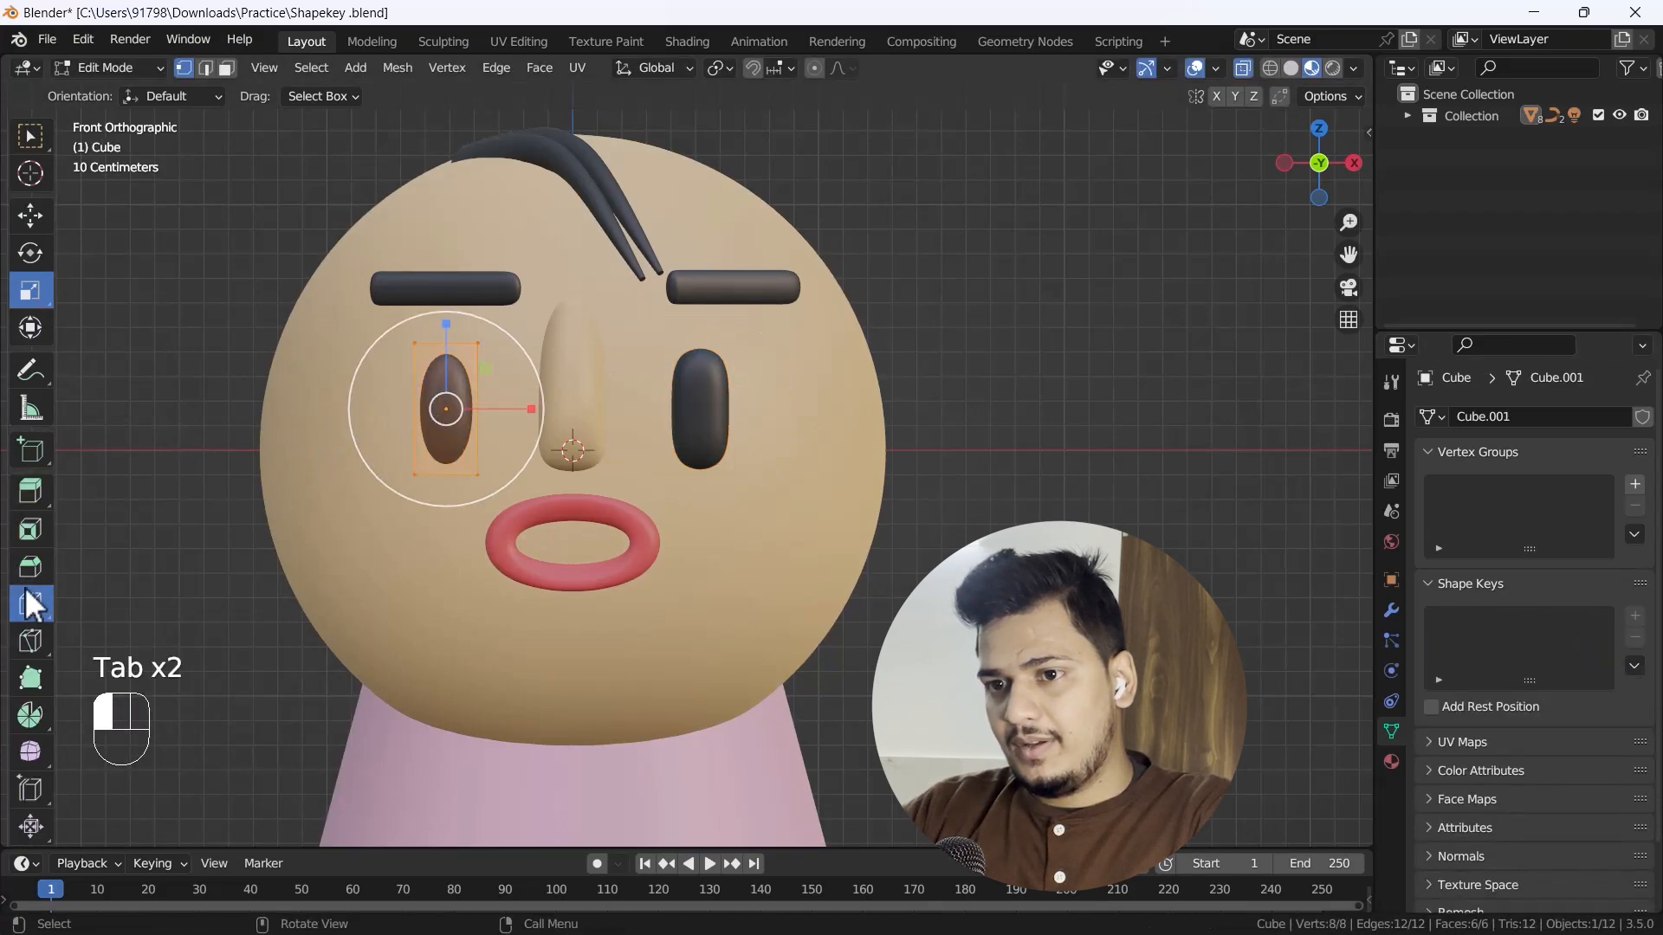
left_click(434, 420)
key("Tab")
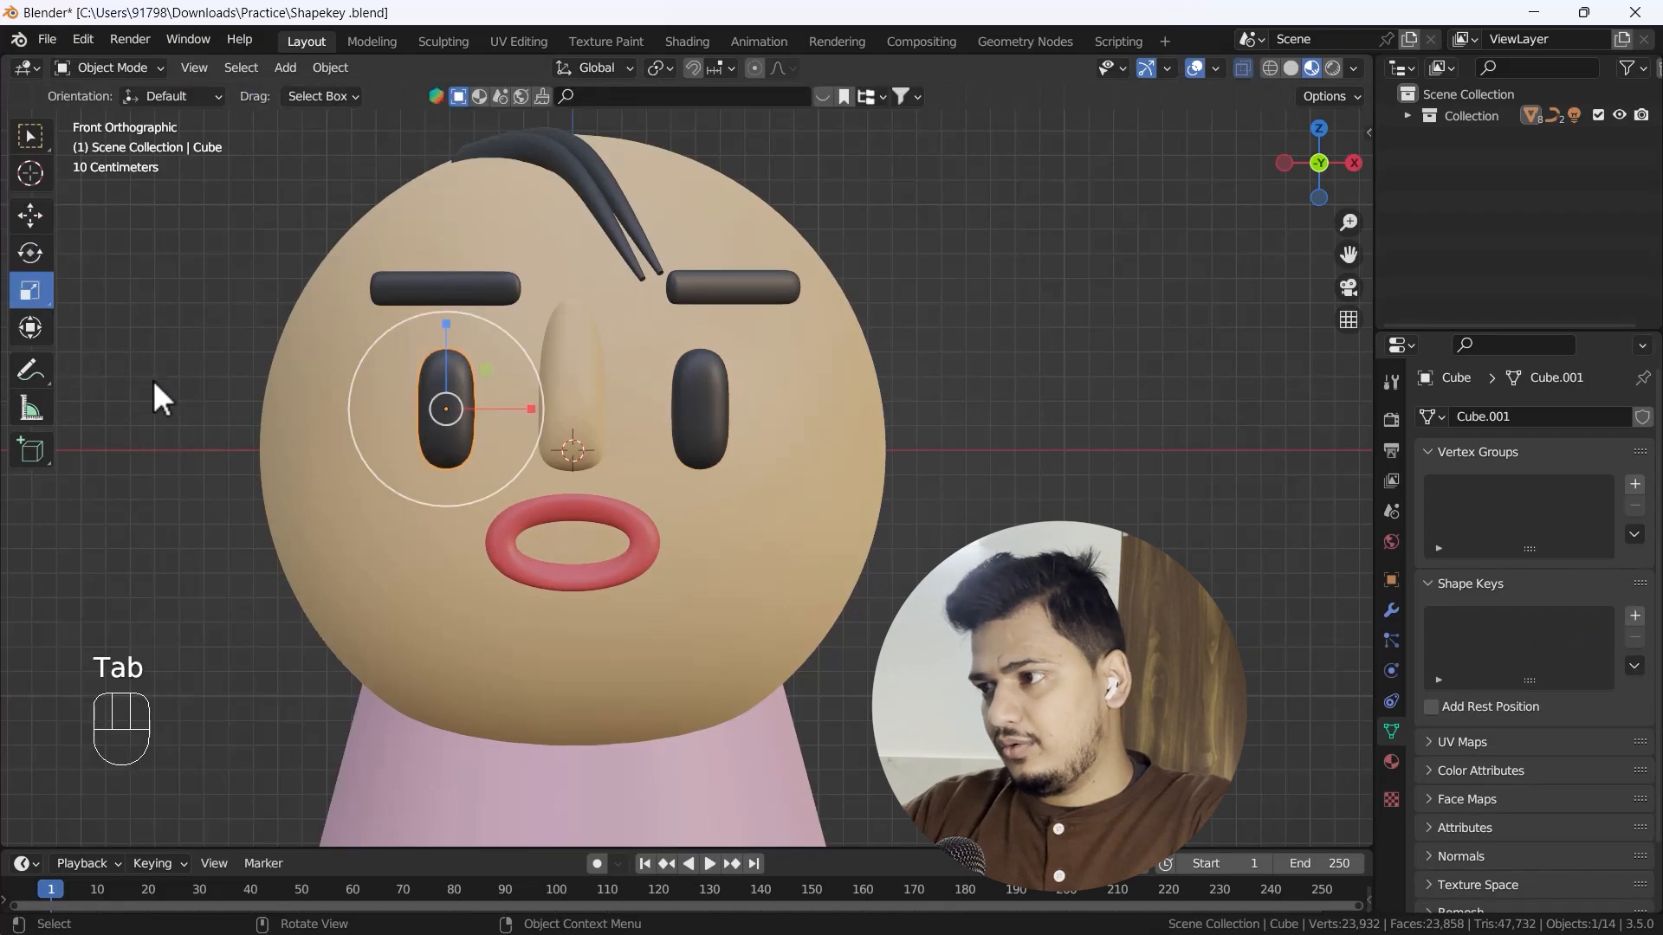
Step: Add a Basis and a Key 1 shape key to this eye and scale its whole mesh in Key 1 to about 0.39 along Z
left_click(1635, 616)
left_click(1635, 616)
key("Tab")
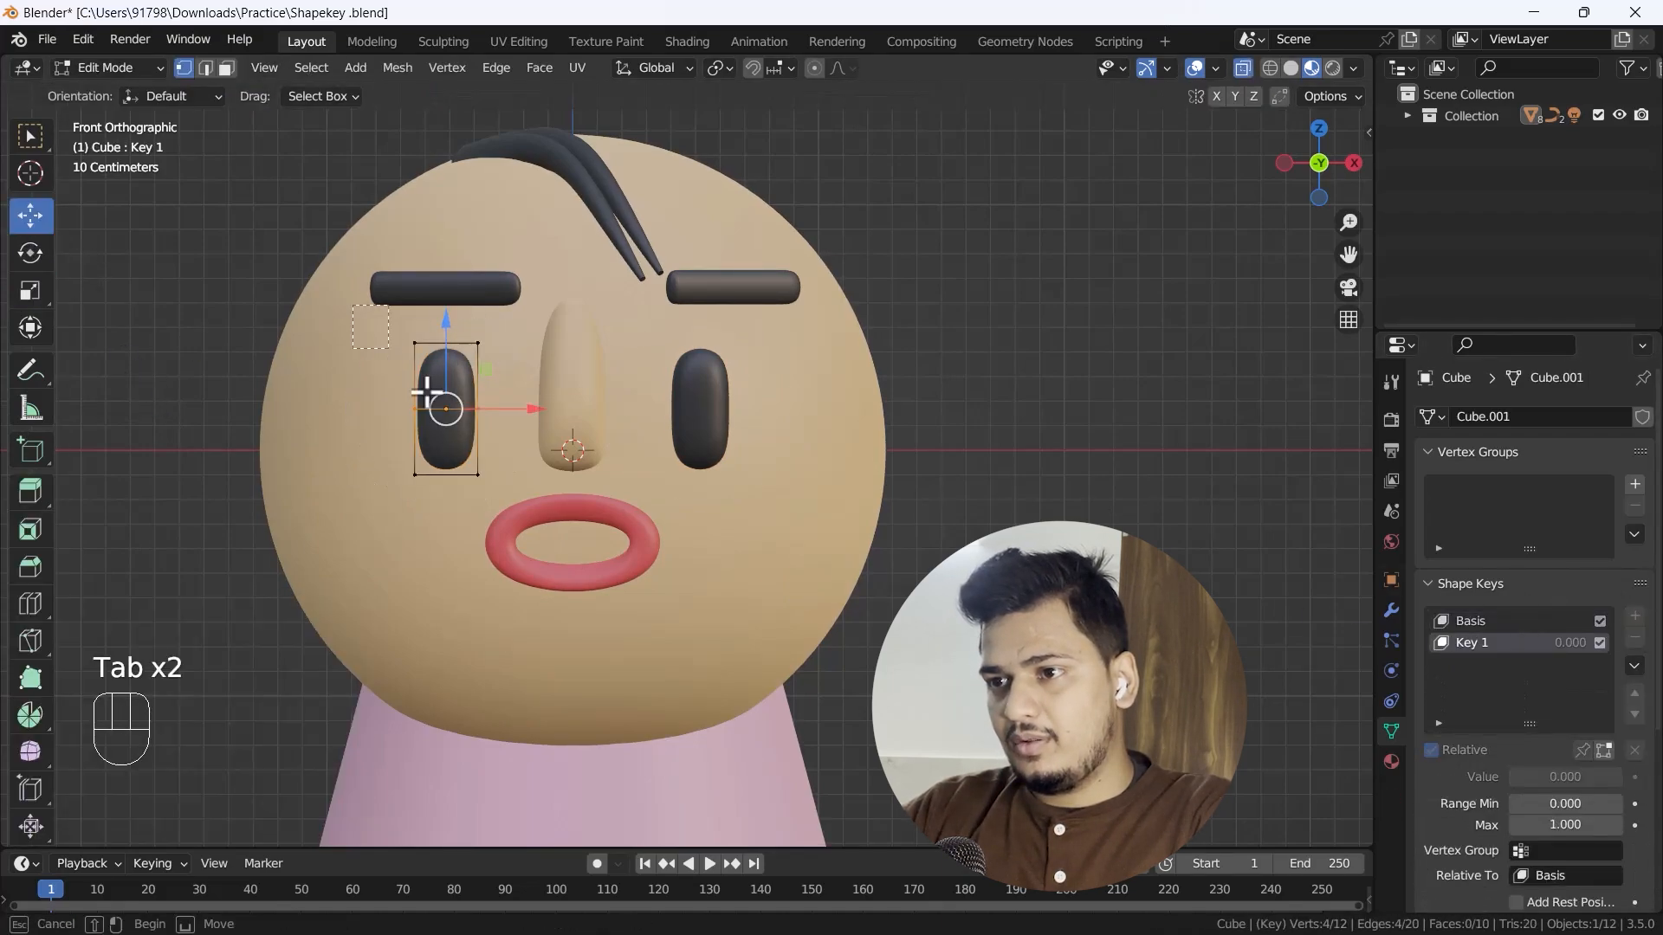
key("a")
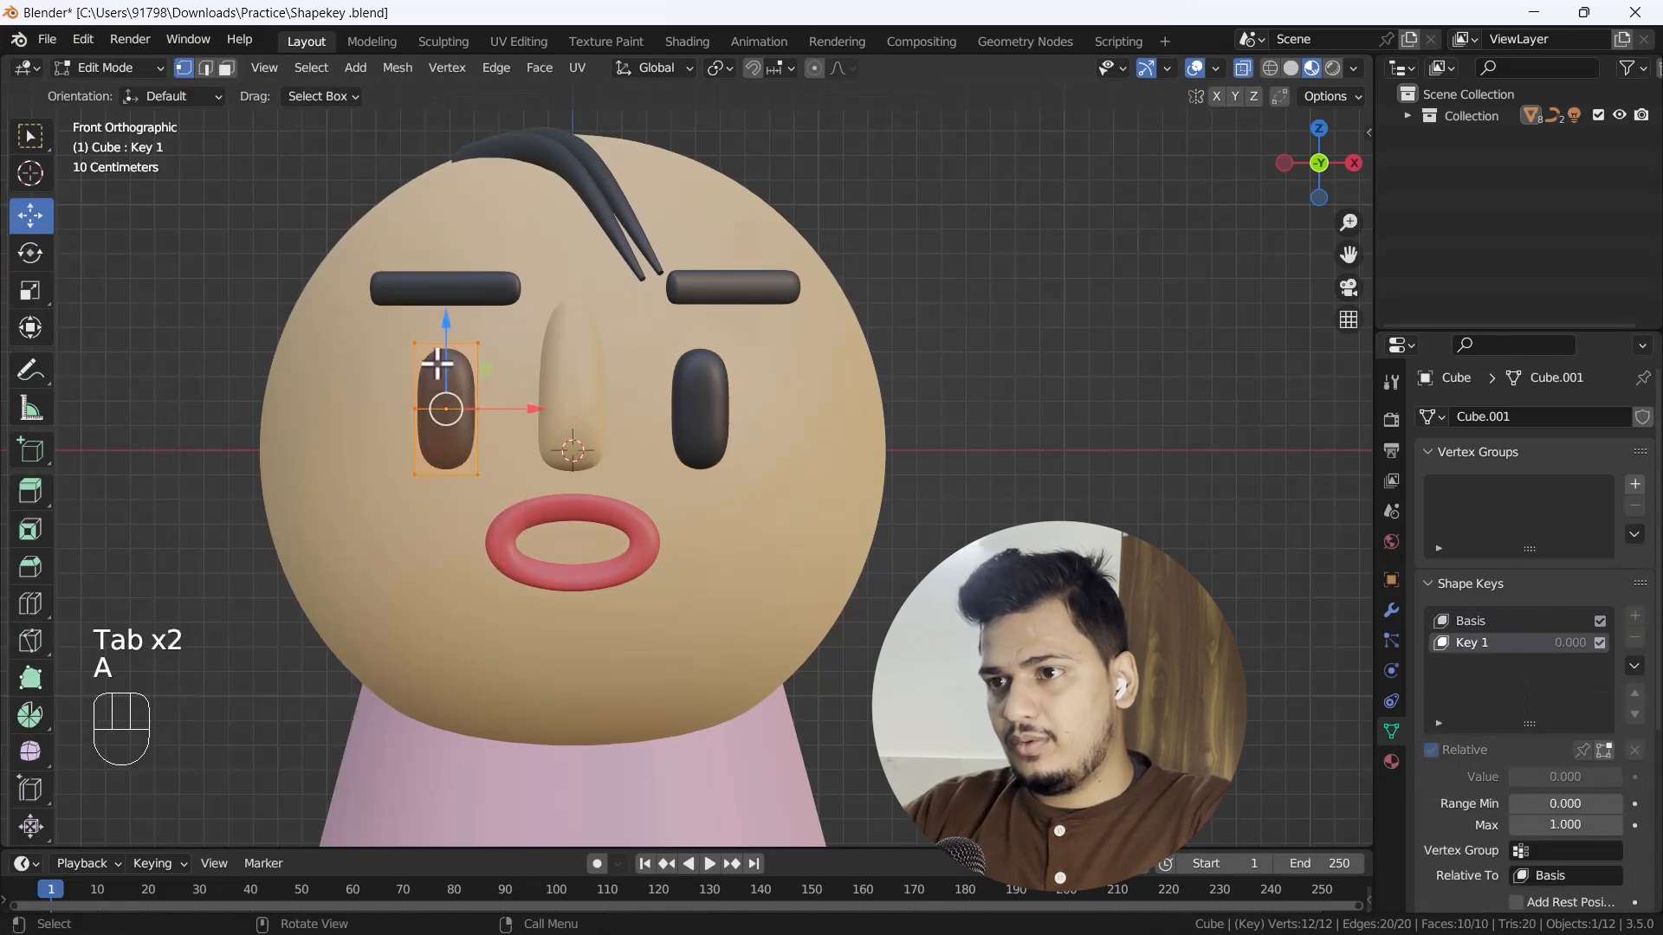
left_click(29, 290)
left_click_drag(446, 323, 446, 373)
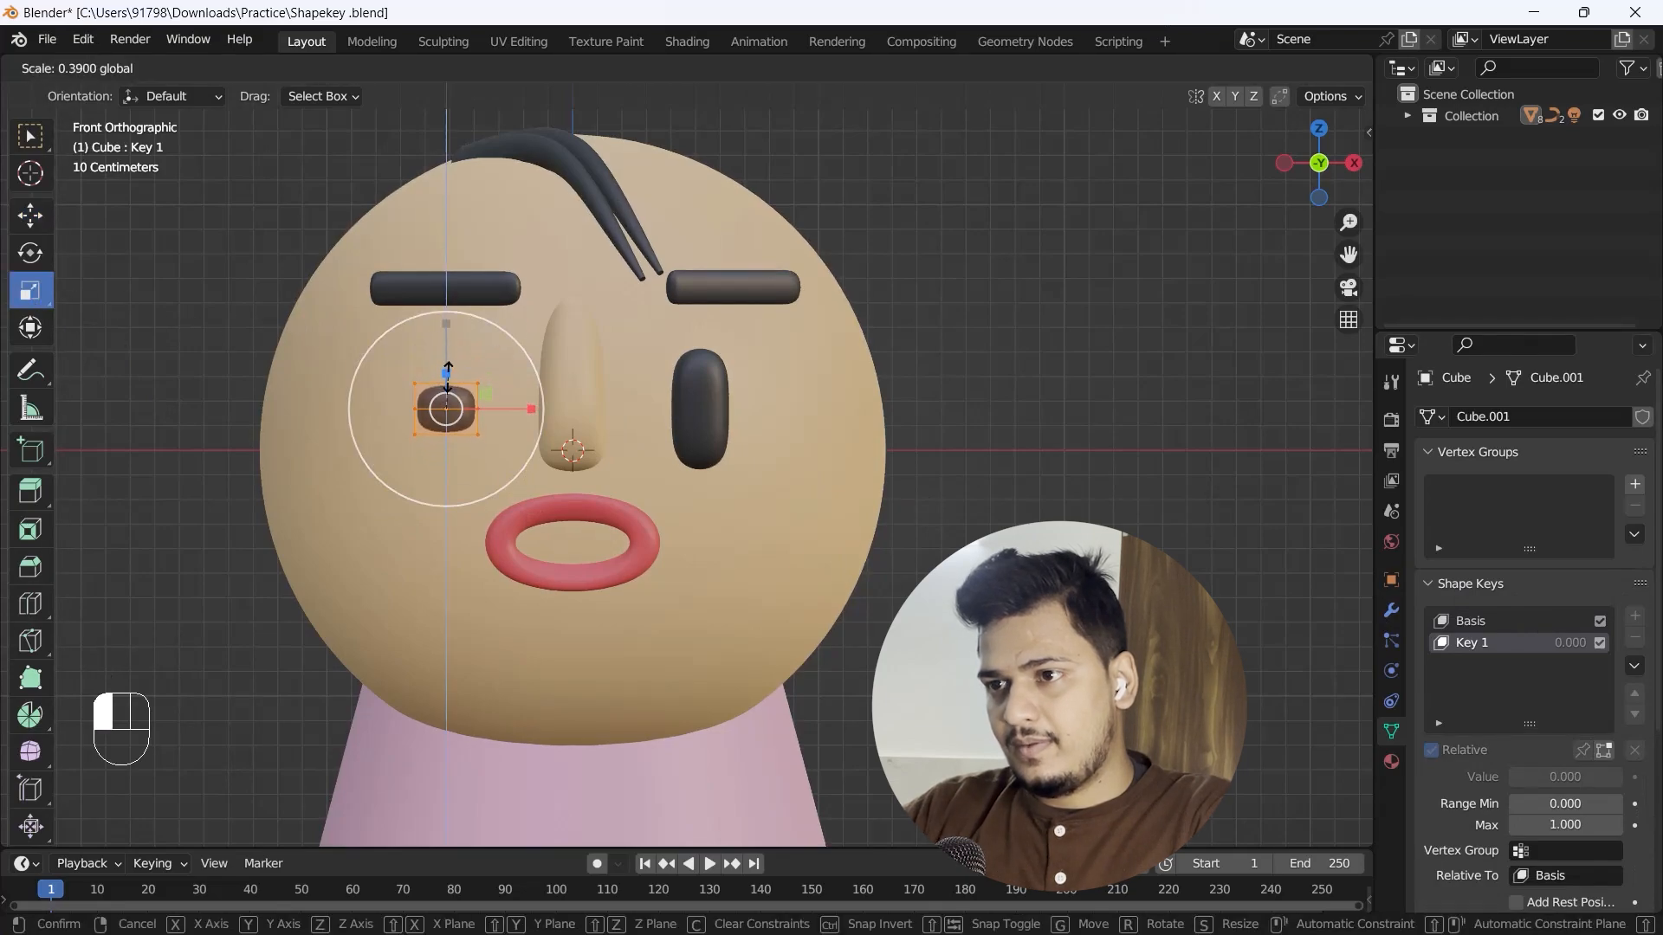
key("Tab")
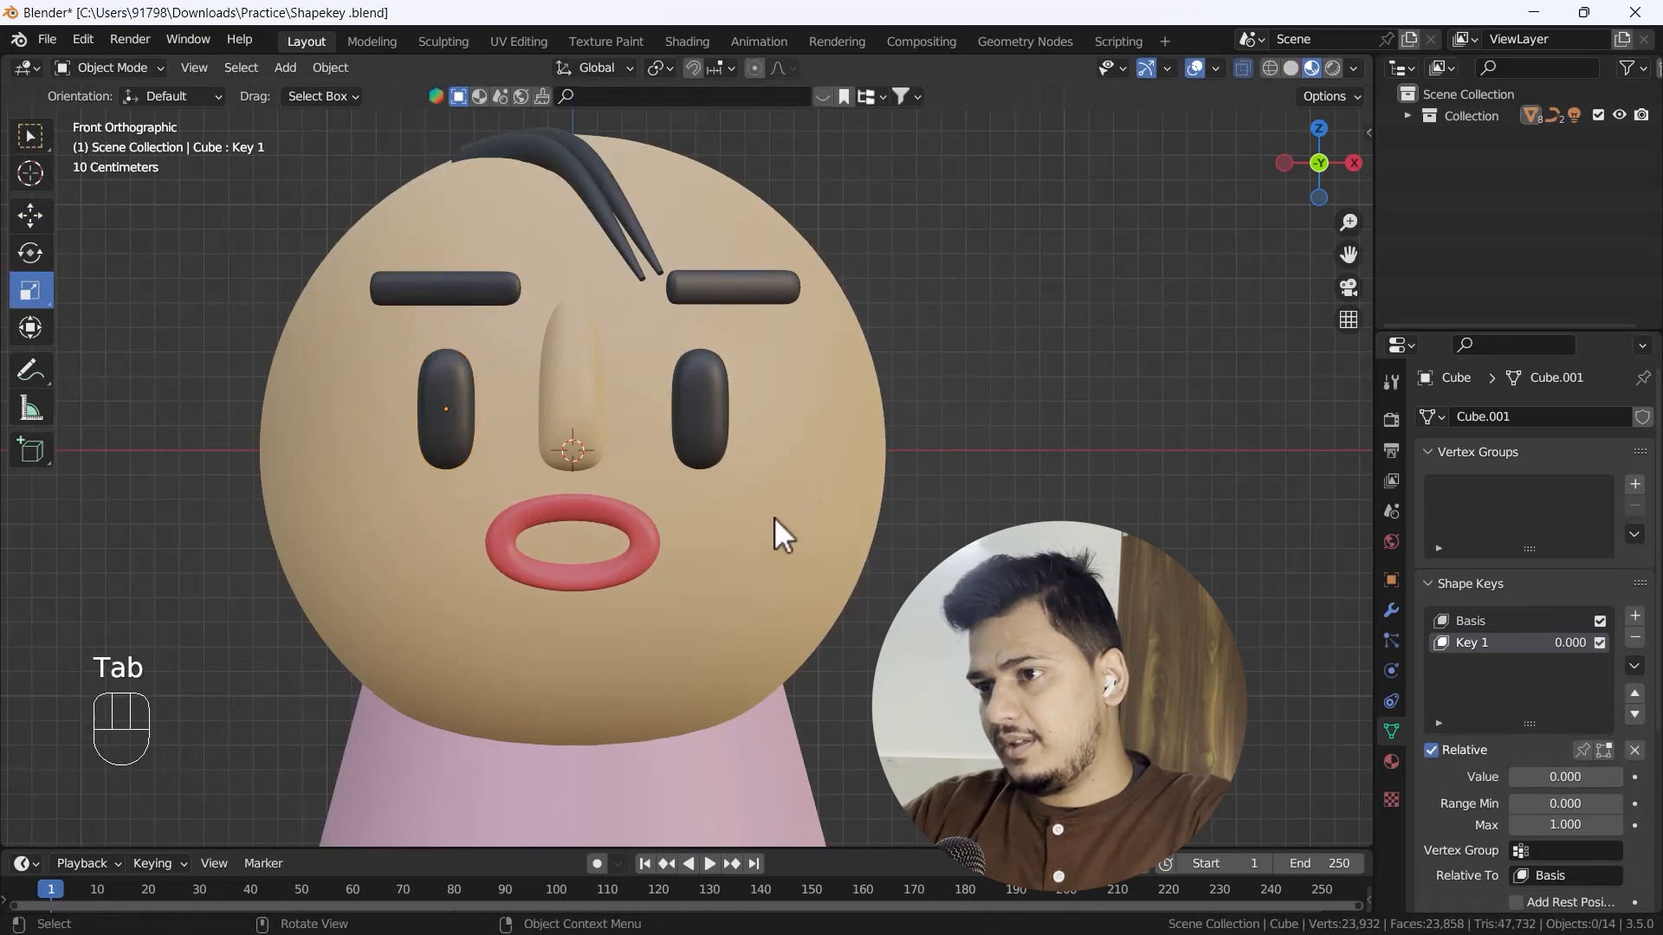
Step: Preview Key 1 on both eyes by sweeping its value up to 1.000 and back to 0.000
left_click_drag(1518, 777, 398, 485)
left_click(664, 394)
left_click(685, 403)
left_click(444, 416)
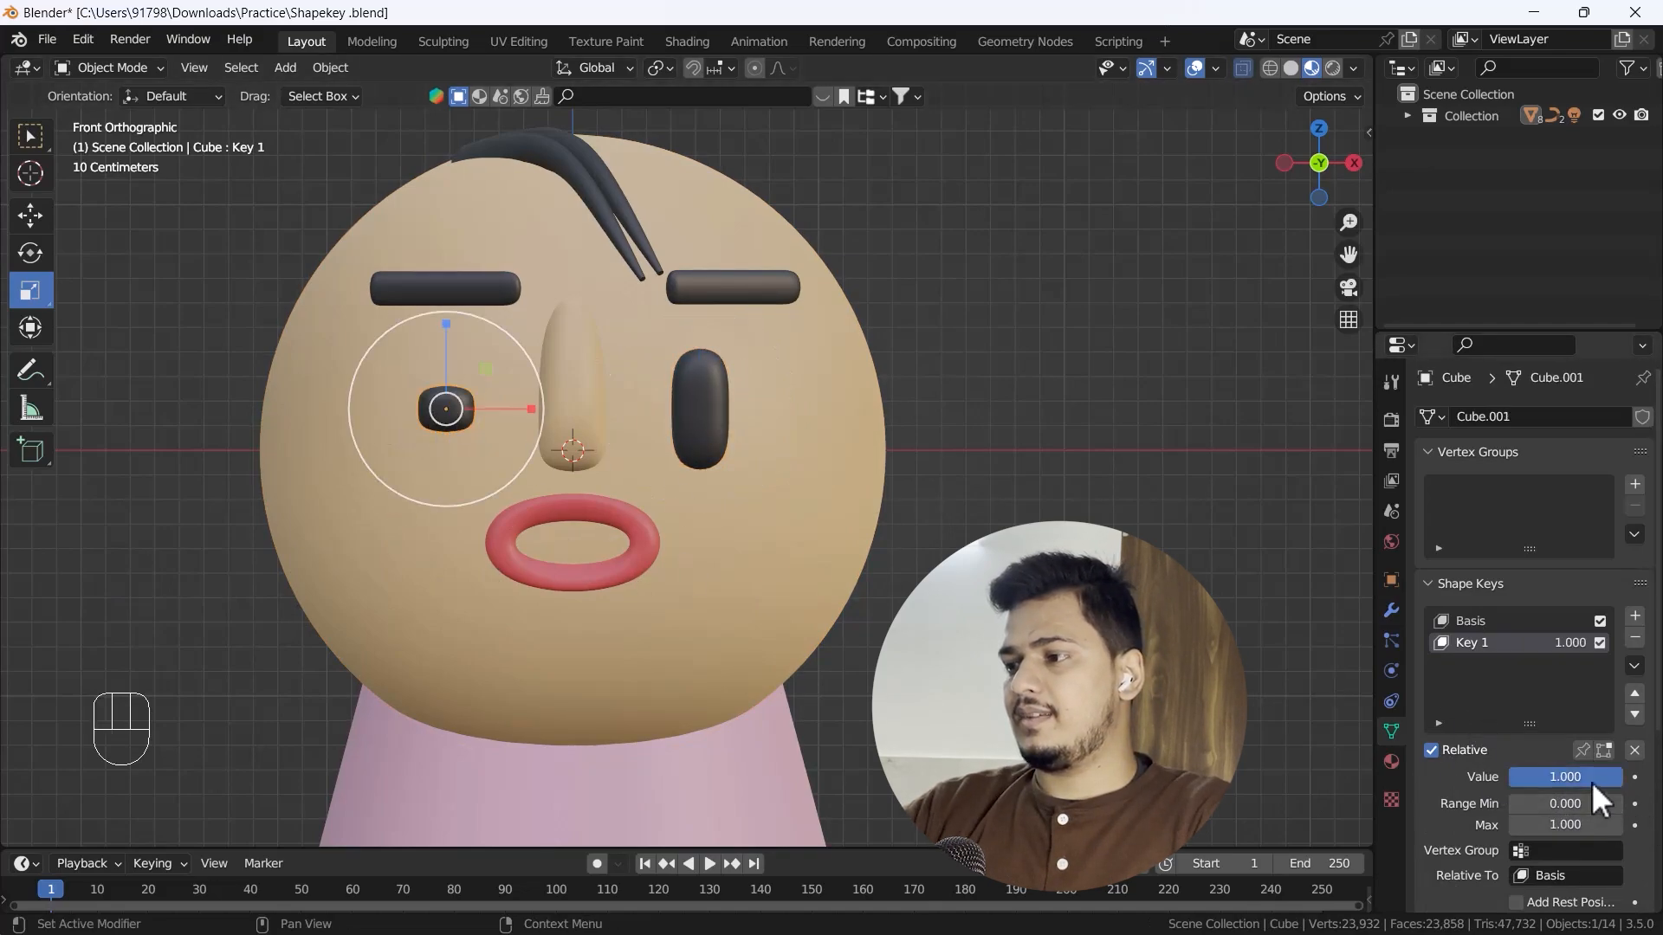
left_click_drag(1603, 780, 809, 586)
Step: Select the eyebrow on the positive X side and add a Basis and a Key 1 shape key to it
left_click(720, 279)
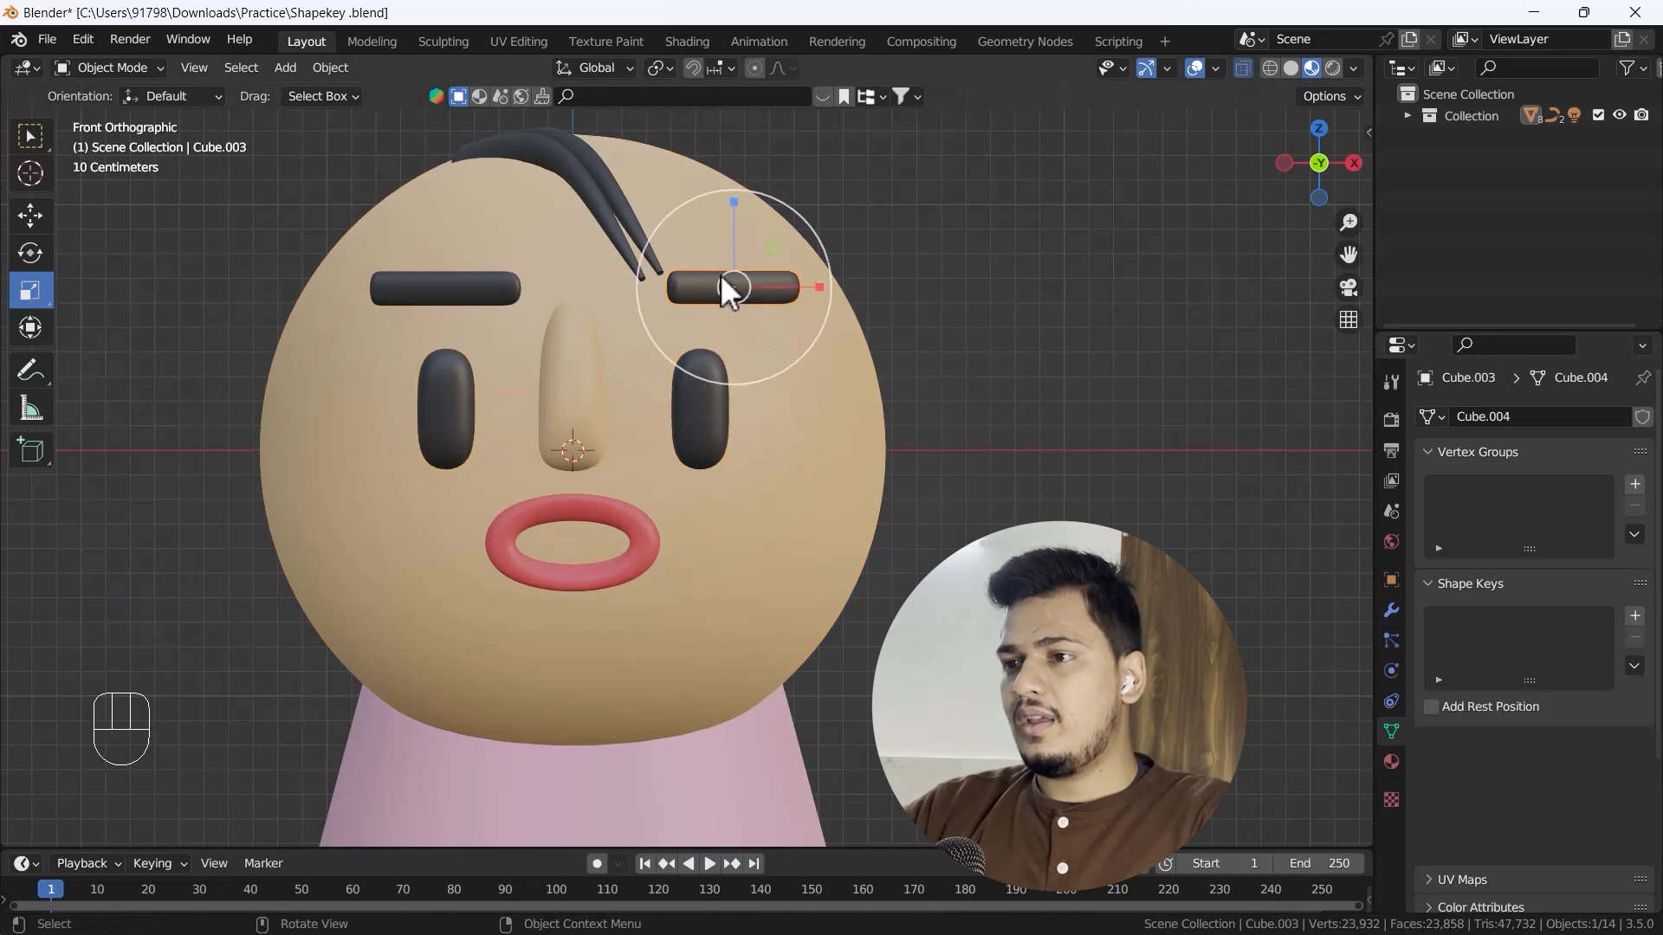
left_click(1635, 616)
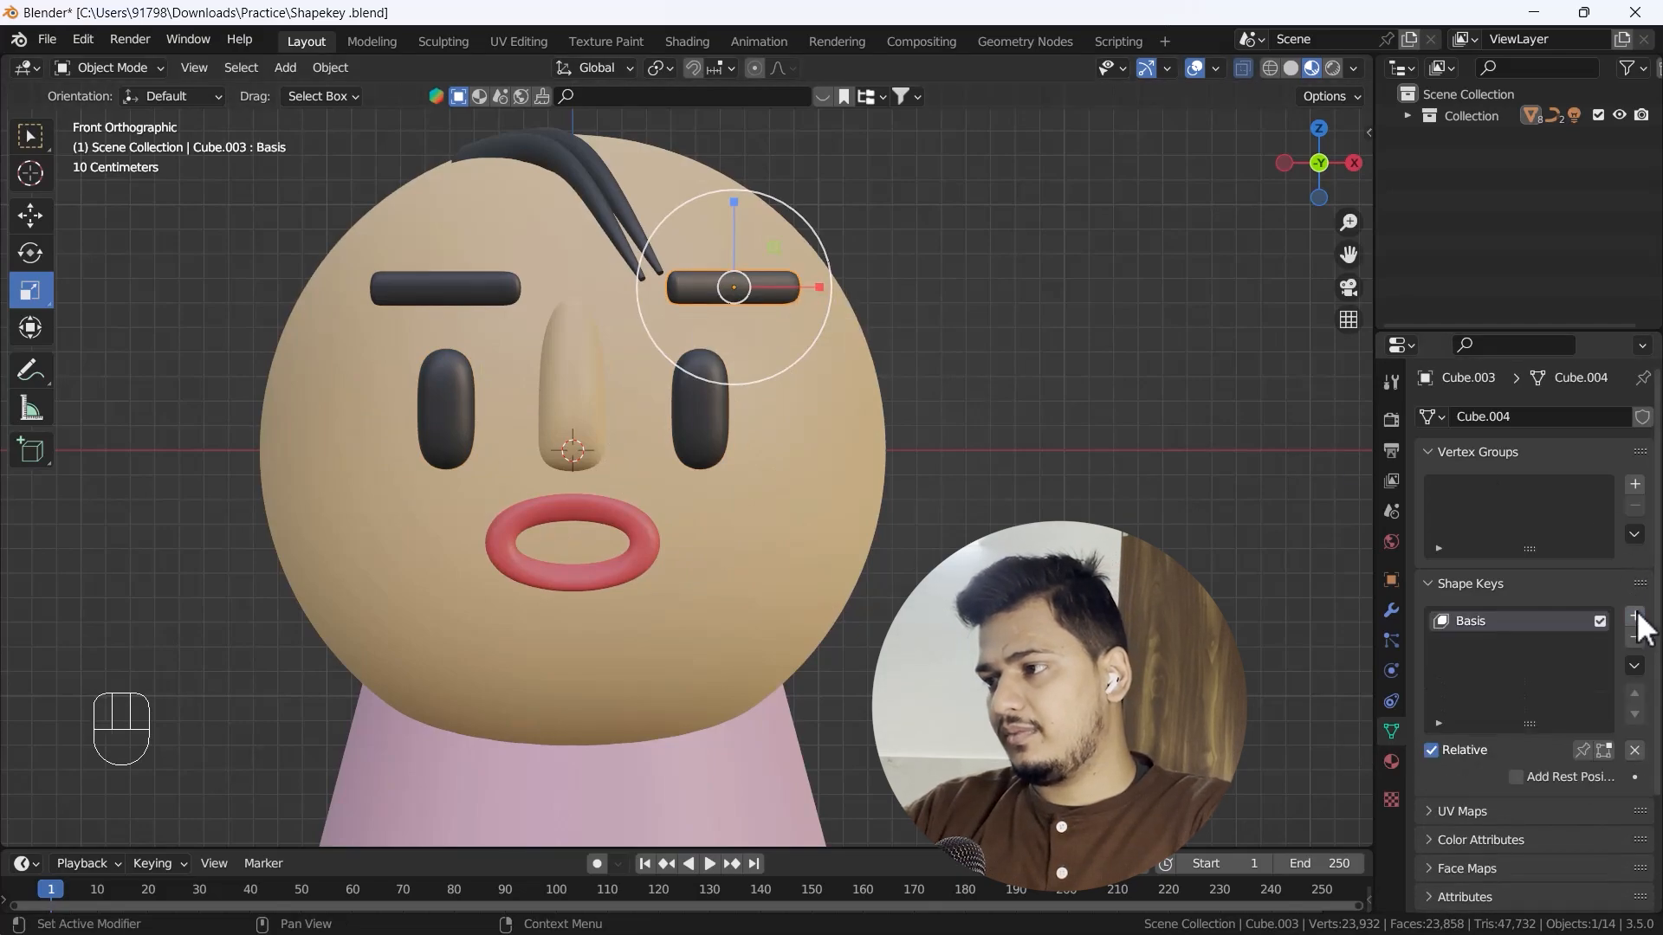
left_click(1635, 616)
Step: Rotate the eyebrow's whole mesh in Key 1 by about -28 degrees in the front view, raising its outer end
key("Tab")
key("a")
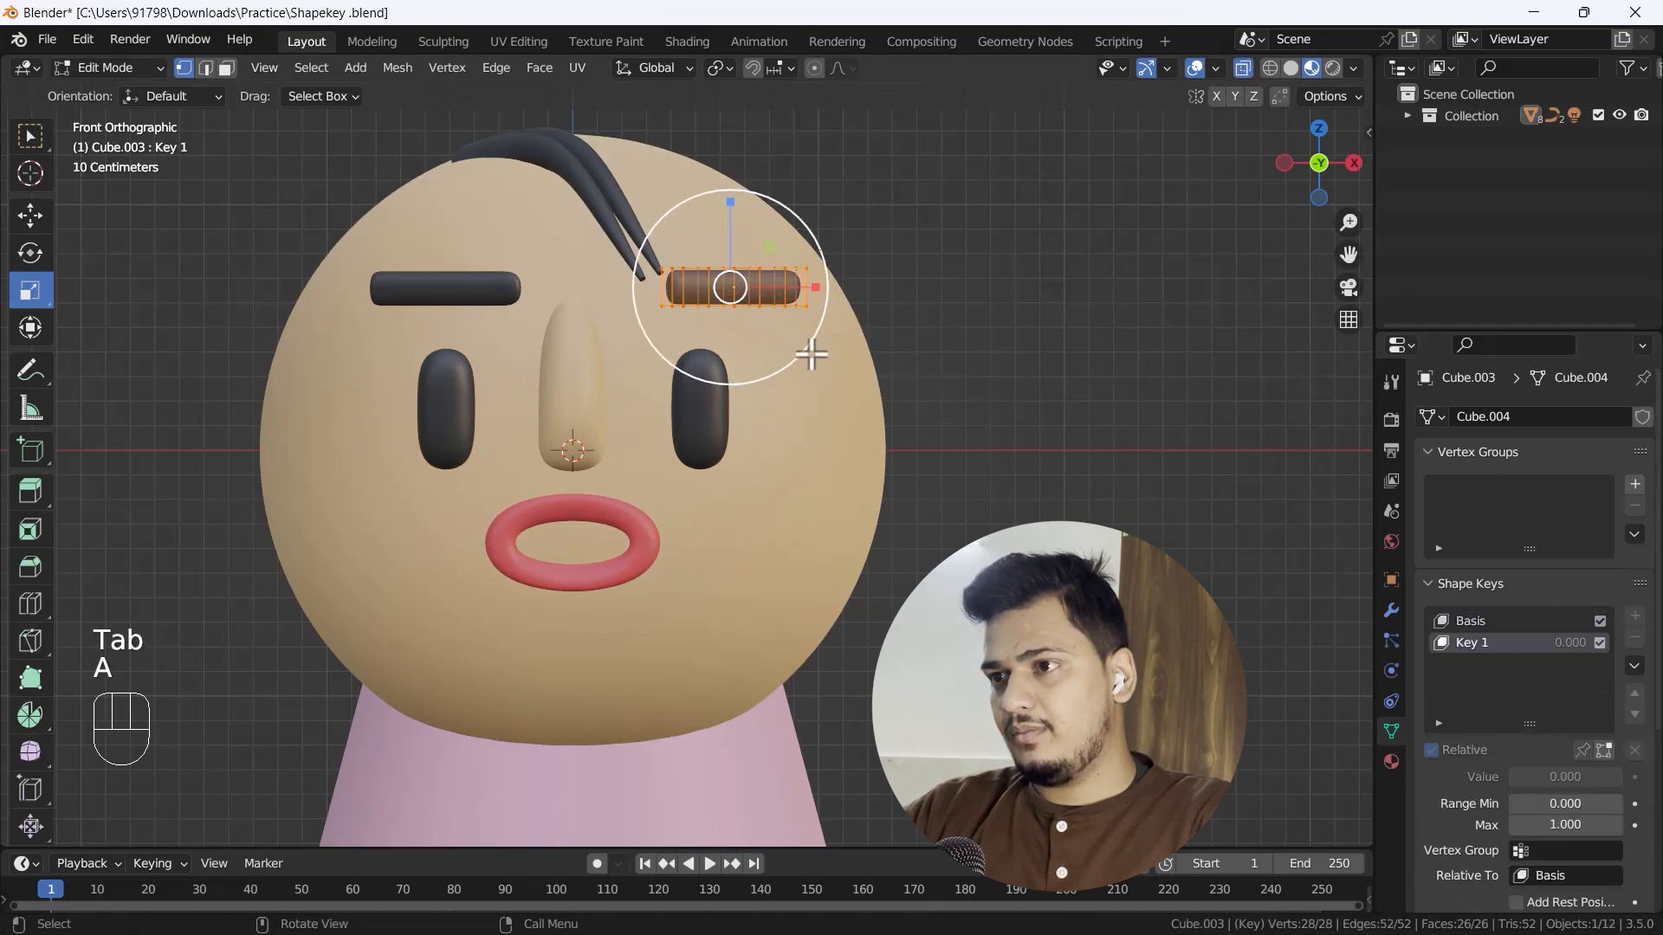
key("r")
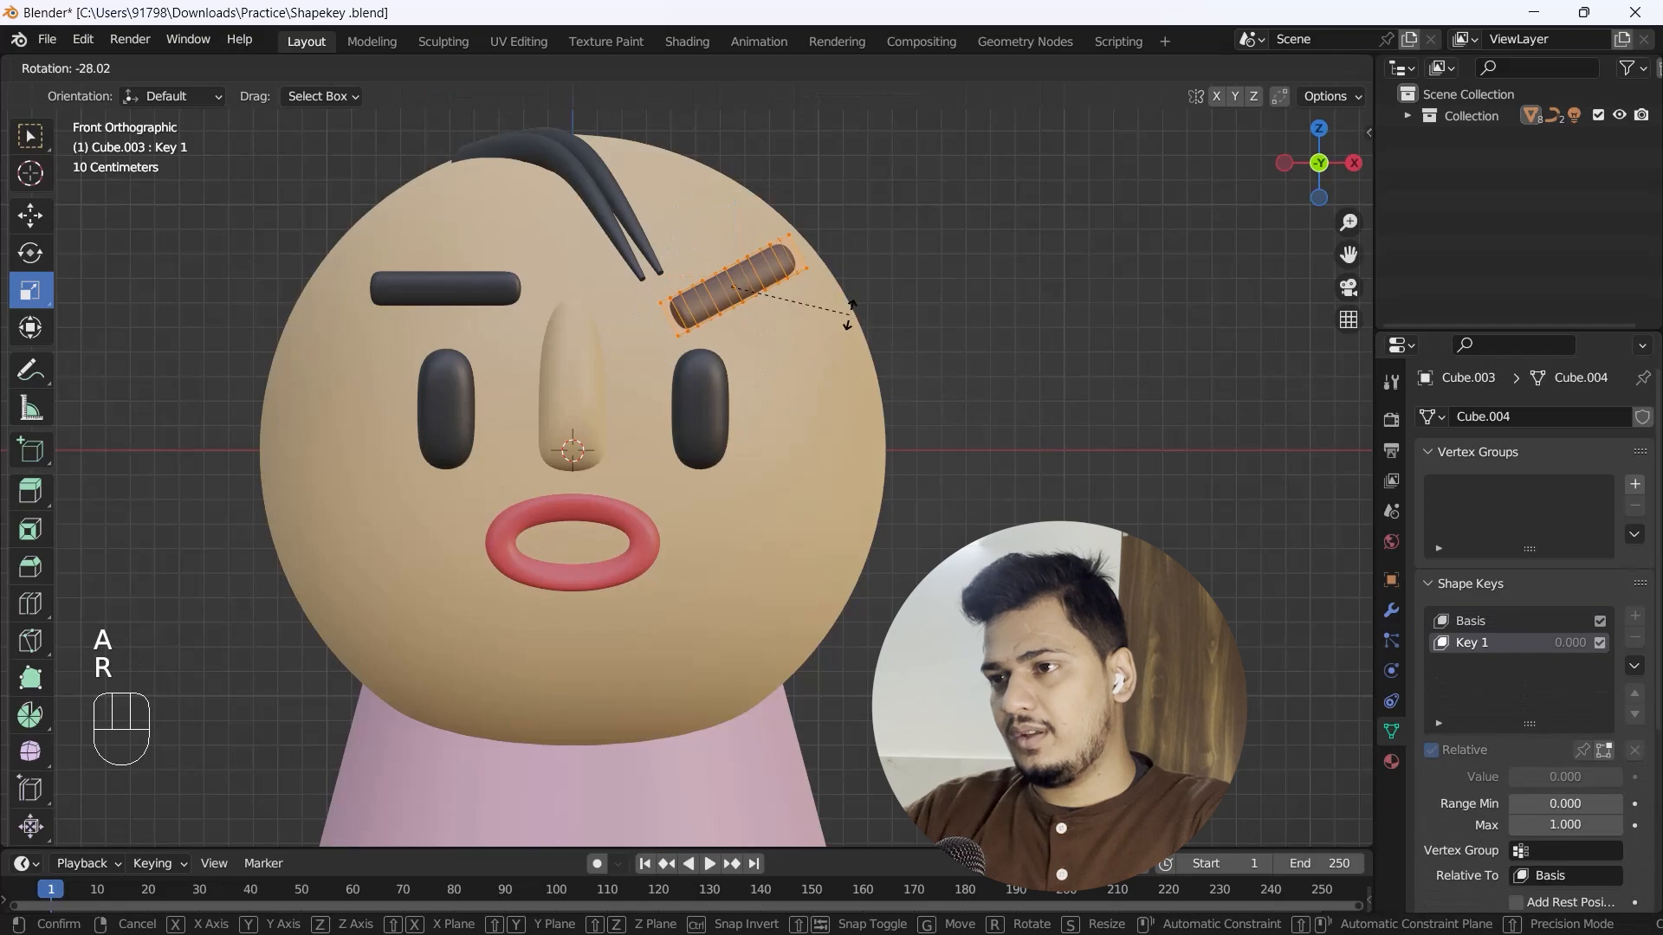
left_click(846, 332)
key("Tab")
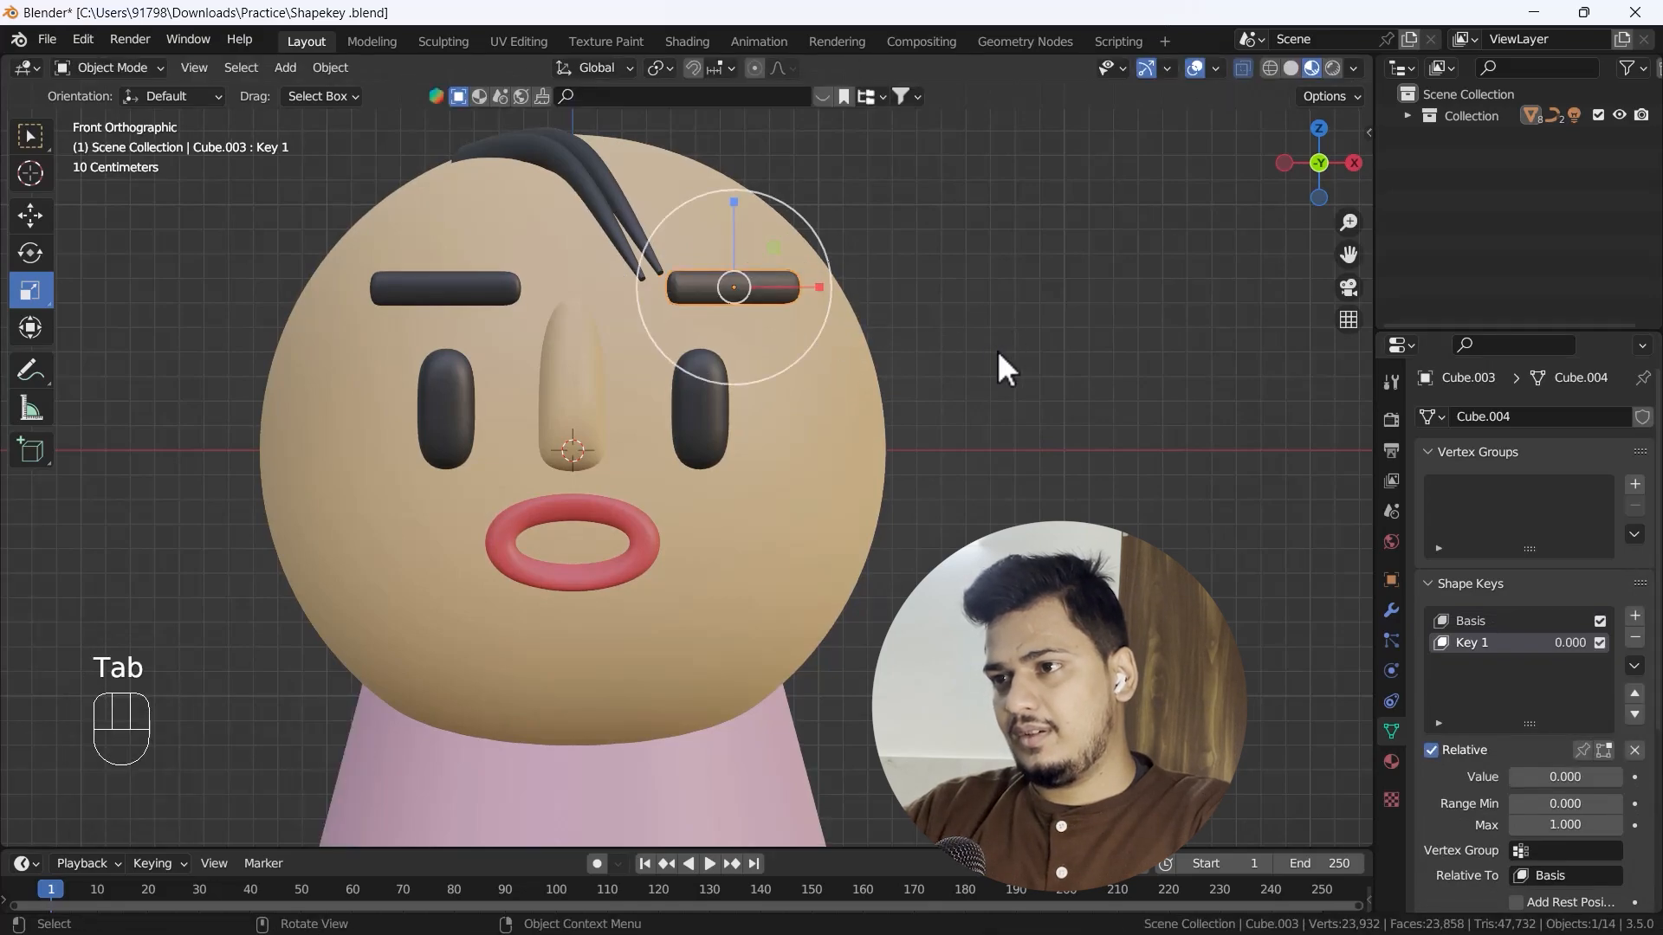
Step: Set the Key 1 value to 1.000 on the positive X eyebrow and on the eye below it
left_click_drag(1552, 784, 1594, 784)
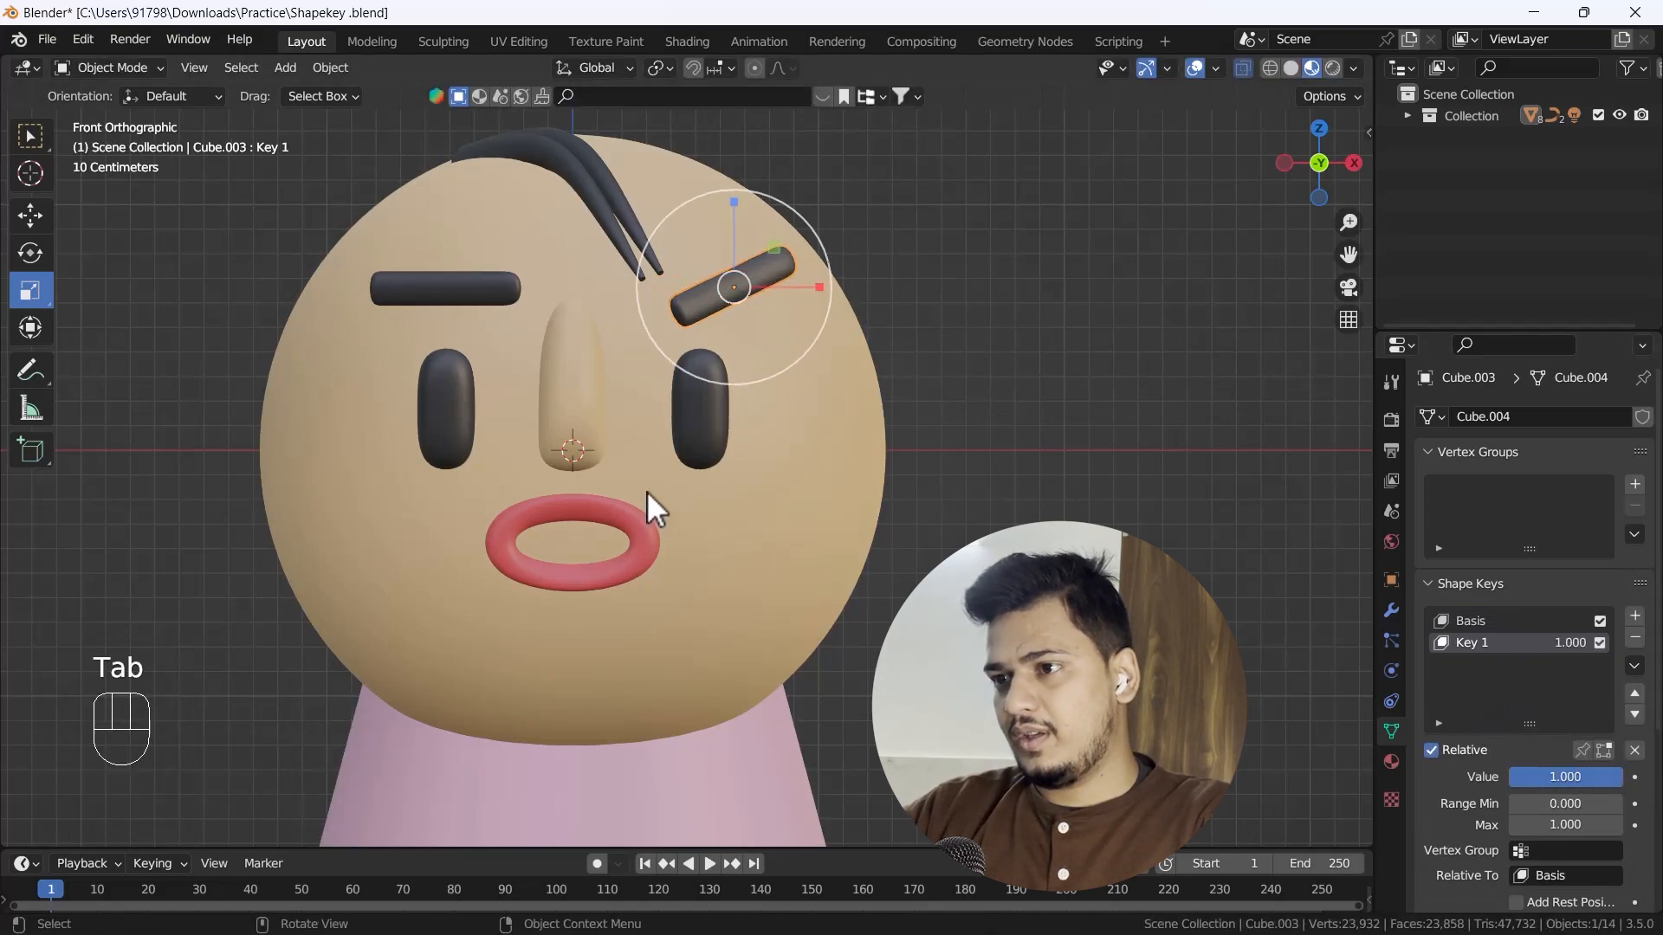
left_click(705, 420)
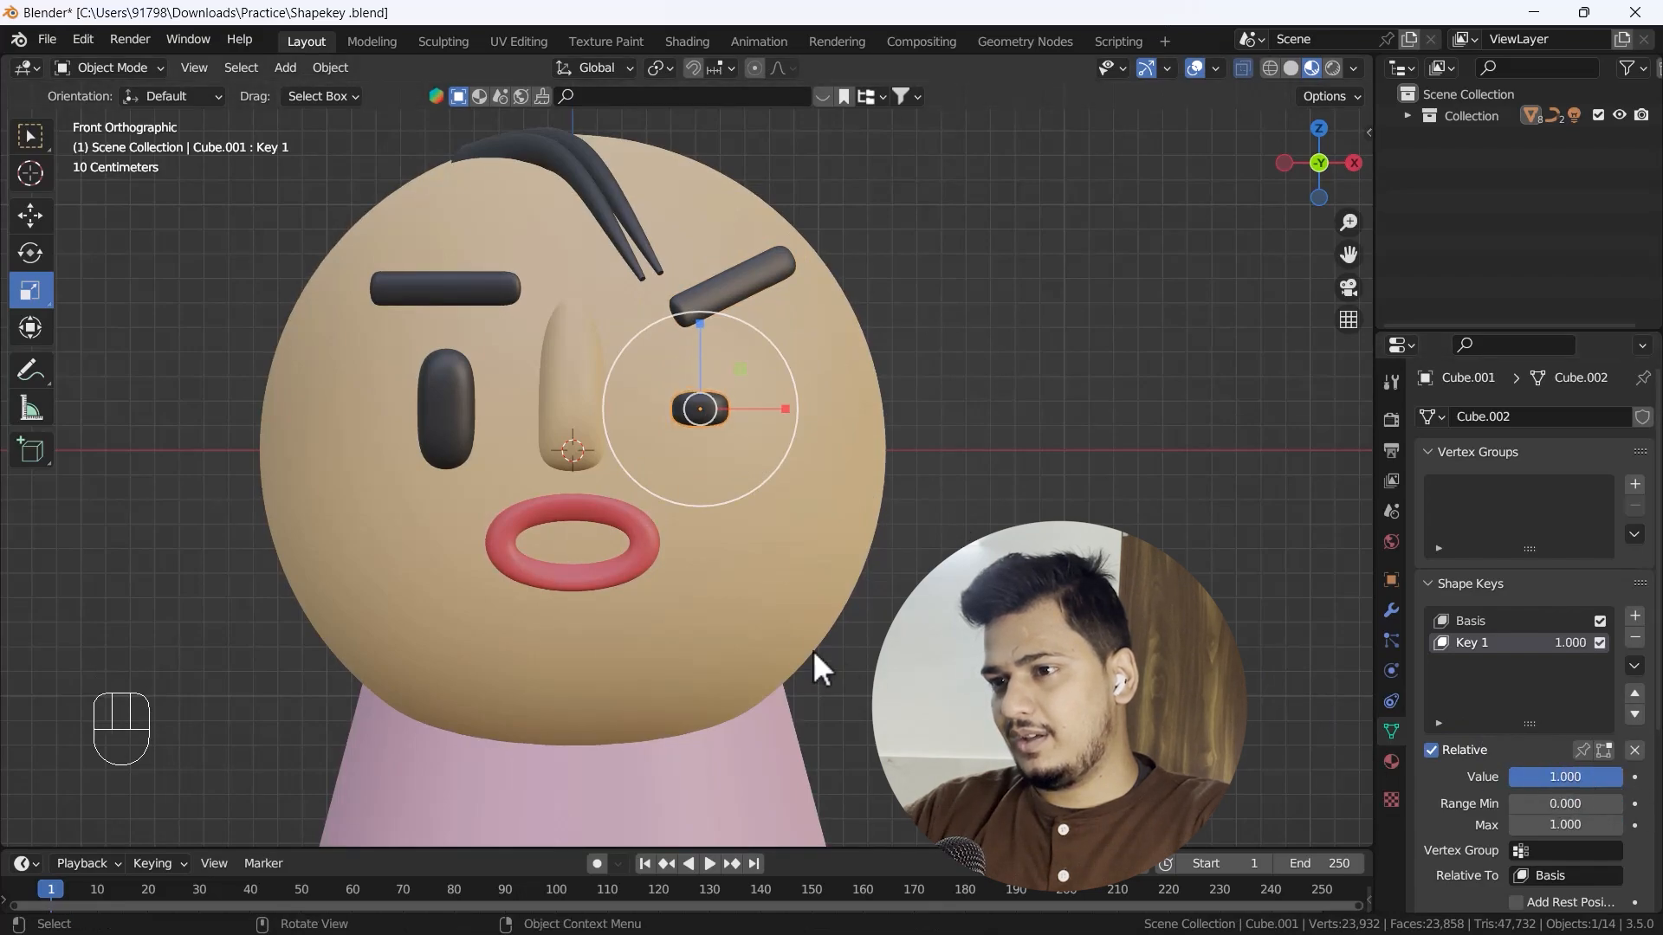
Step: Set the mouth's Smile shape key value to about 0.881 and deselect the mouth
left_click(646, 545)
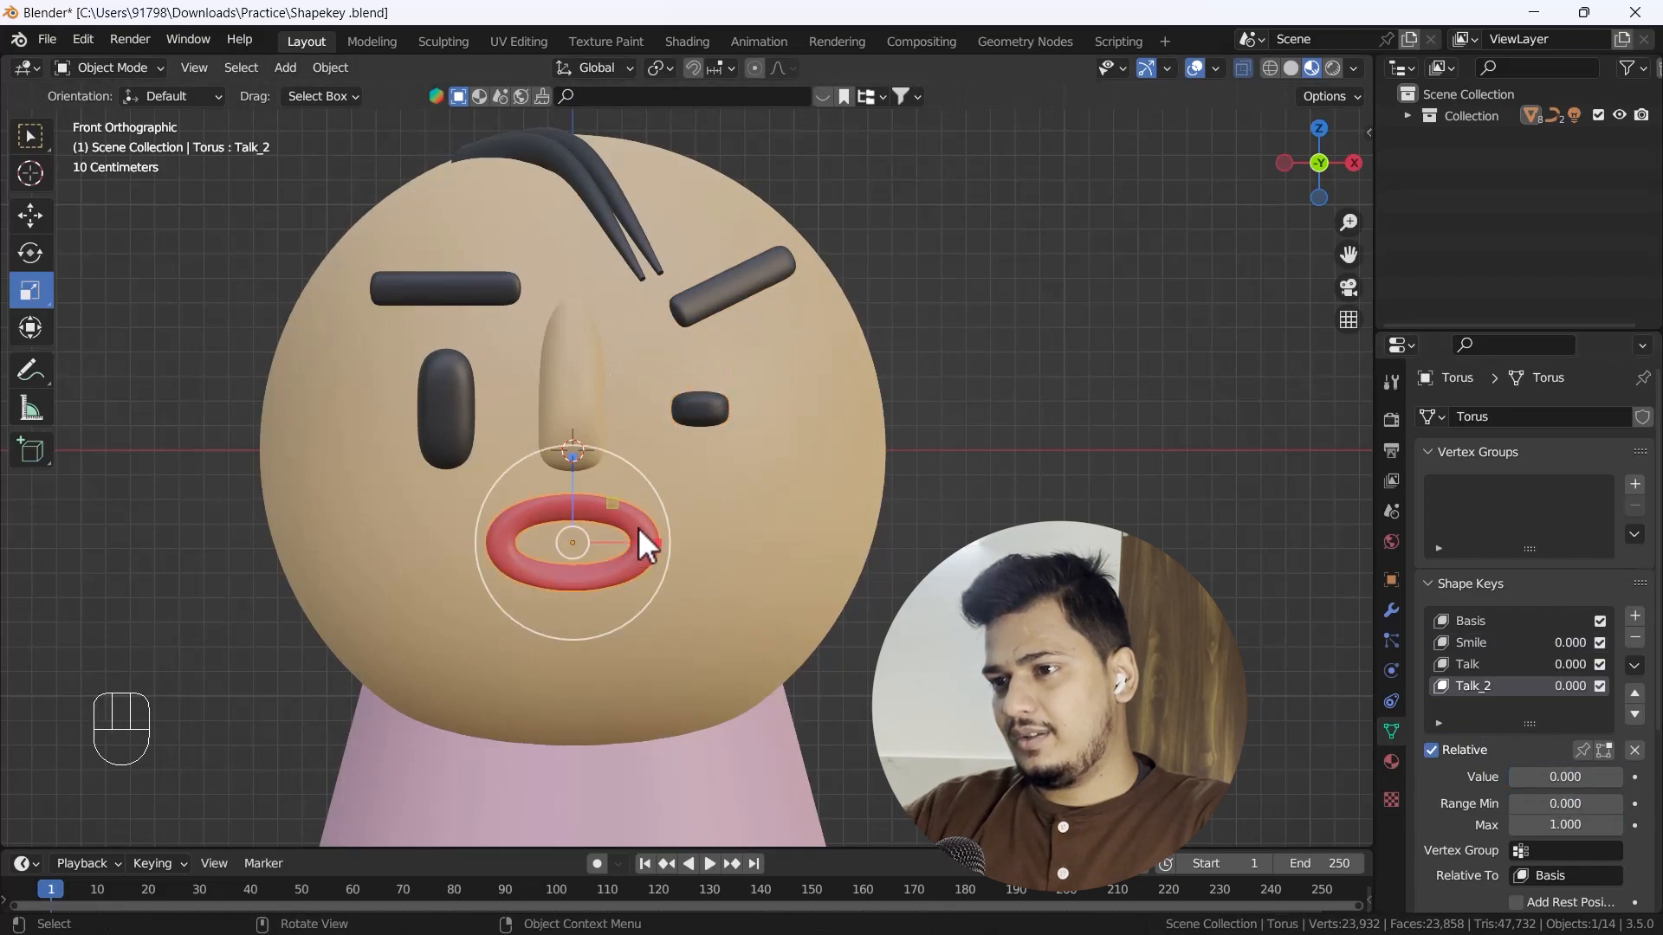
left_click(1474, 665)
left_click(1488, 644)
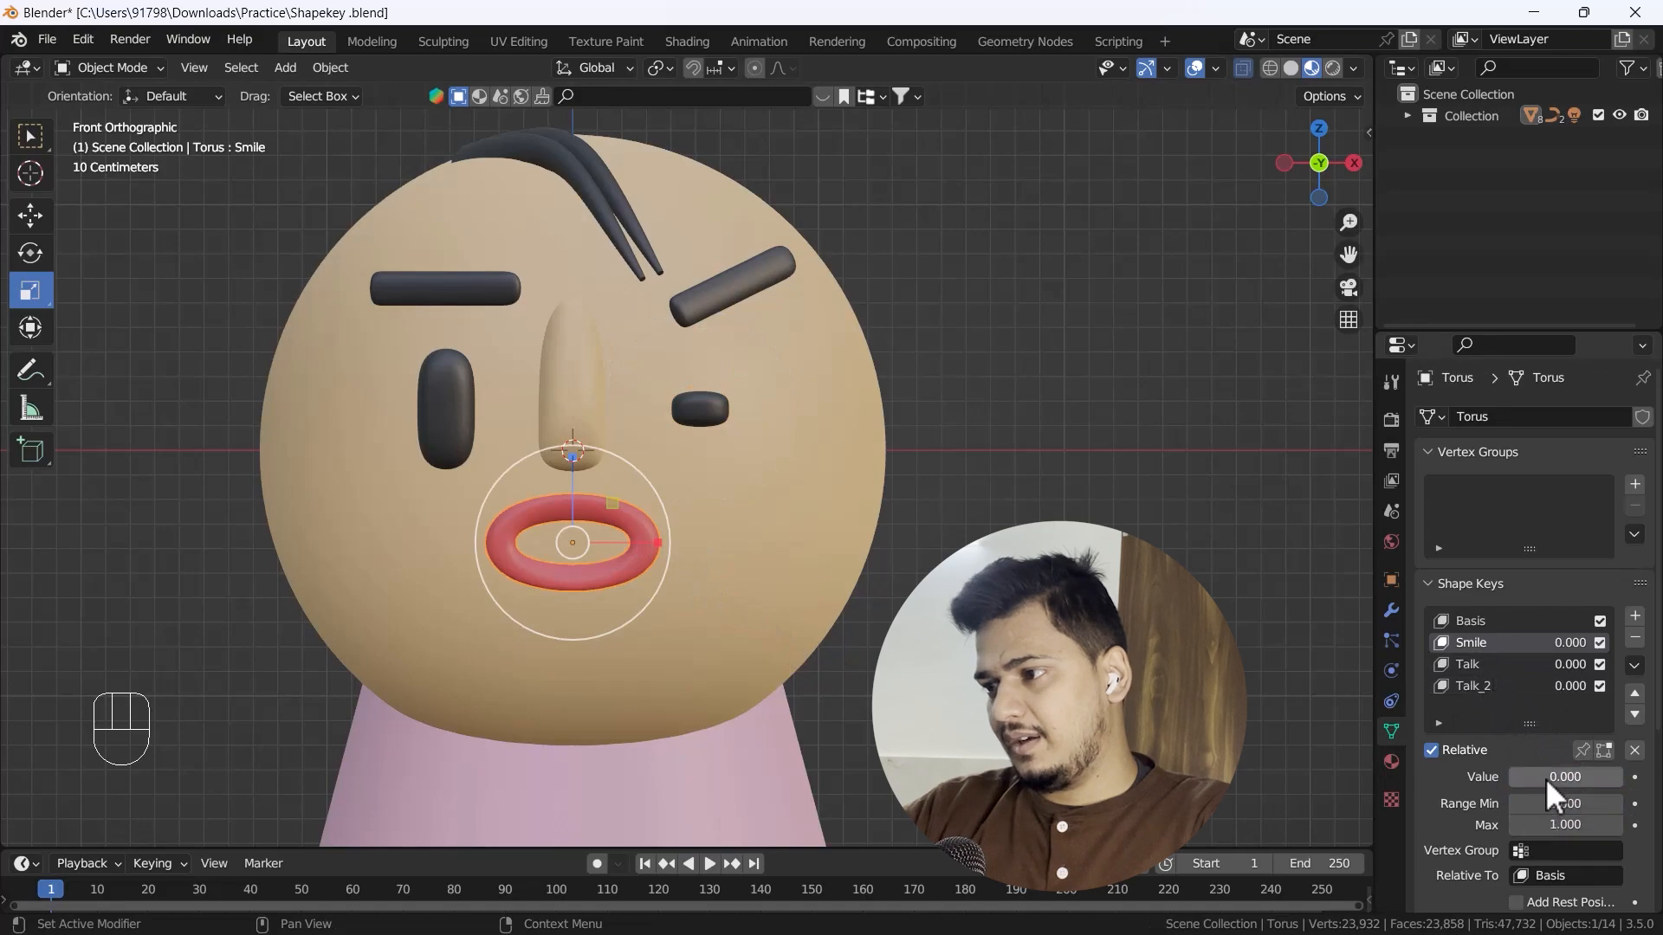
left_click_drag(1551, 790, 1619, 790)
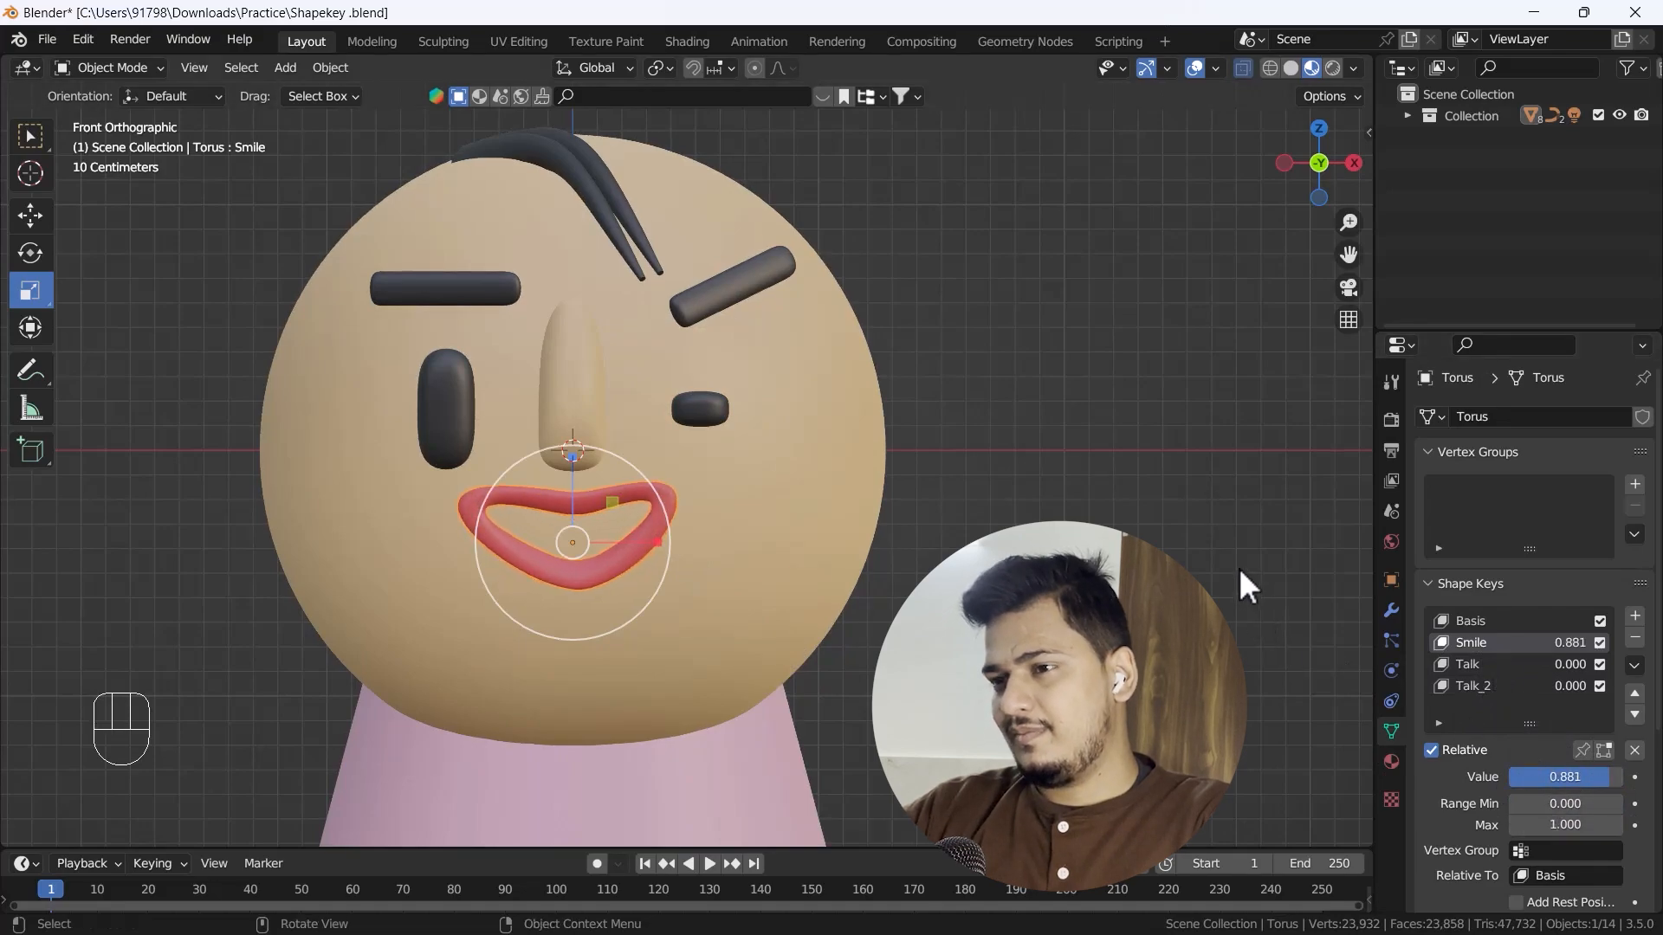
left_click(1239, 568)
scroll(736, 614, "down", 2)
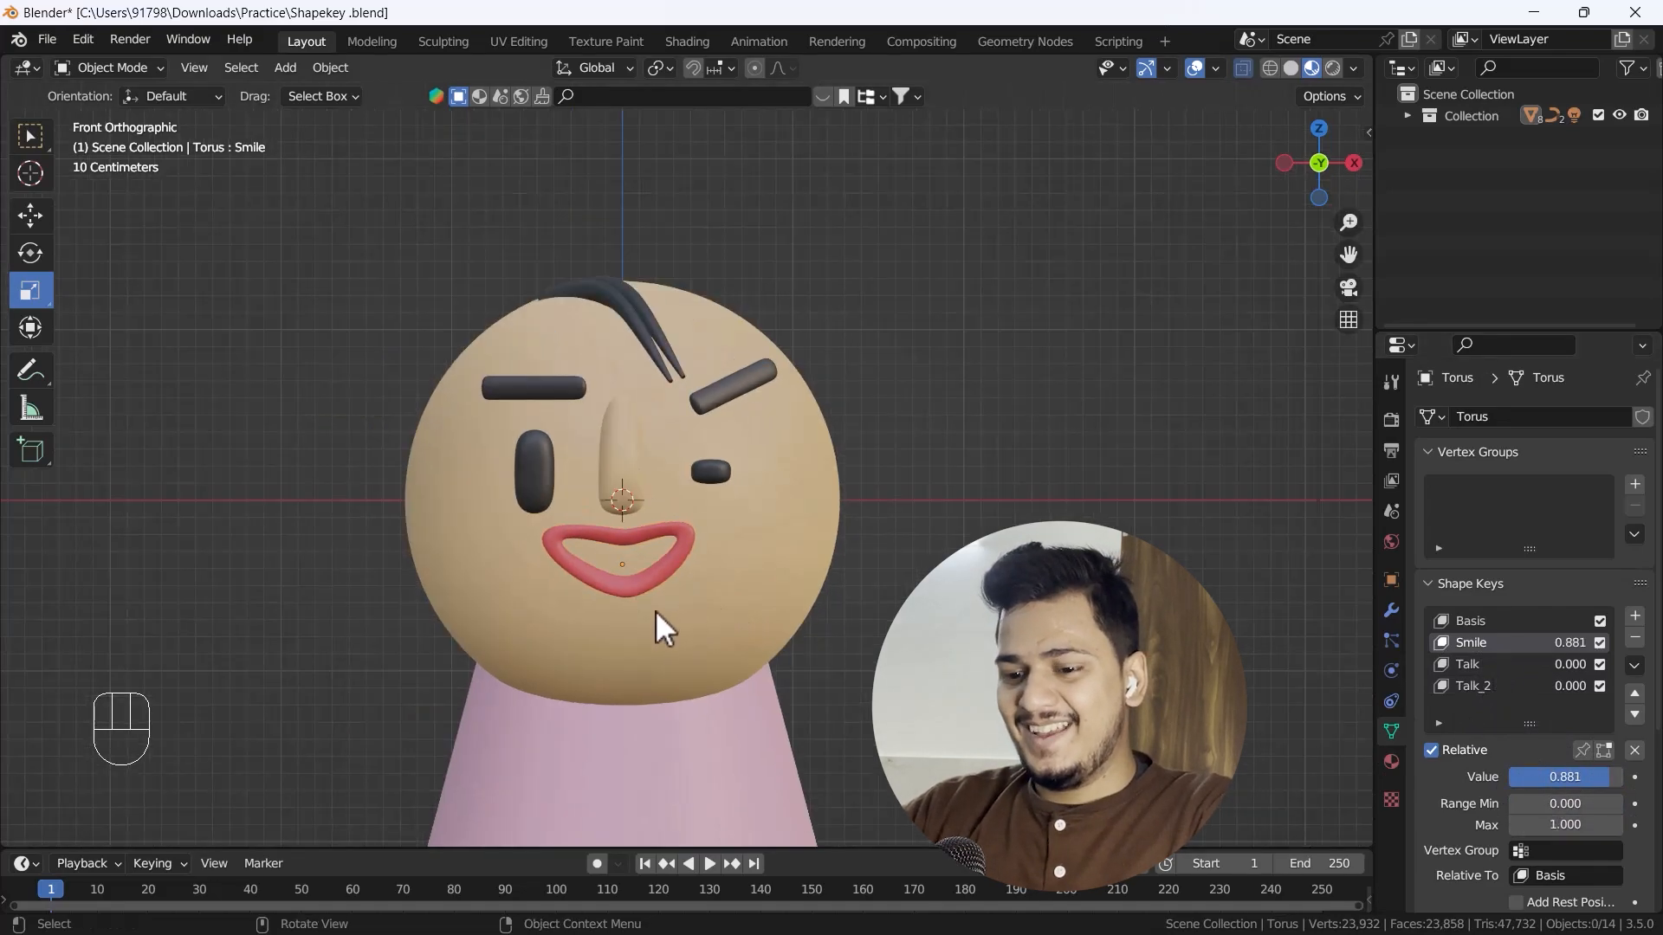
scroll(657, 612, "up", 1)
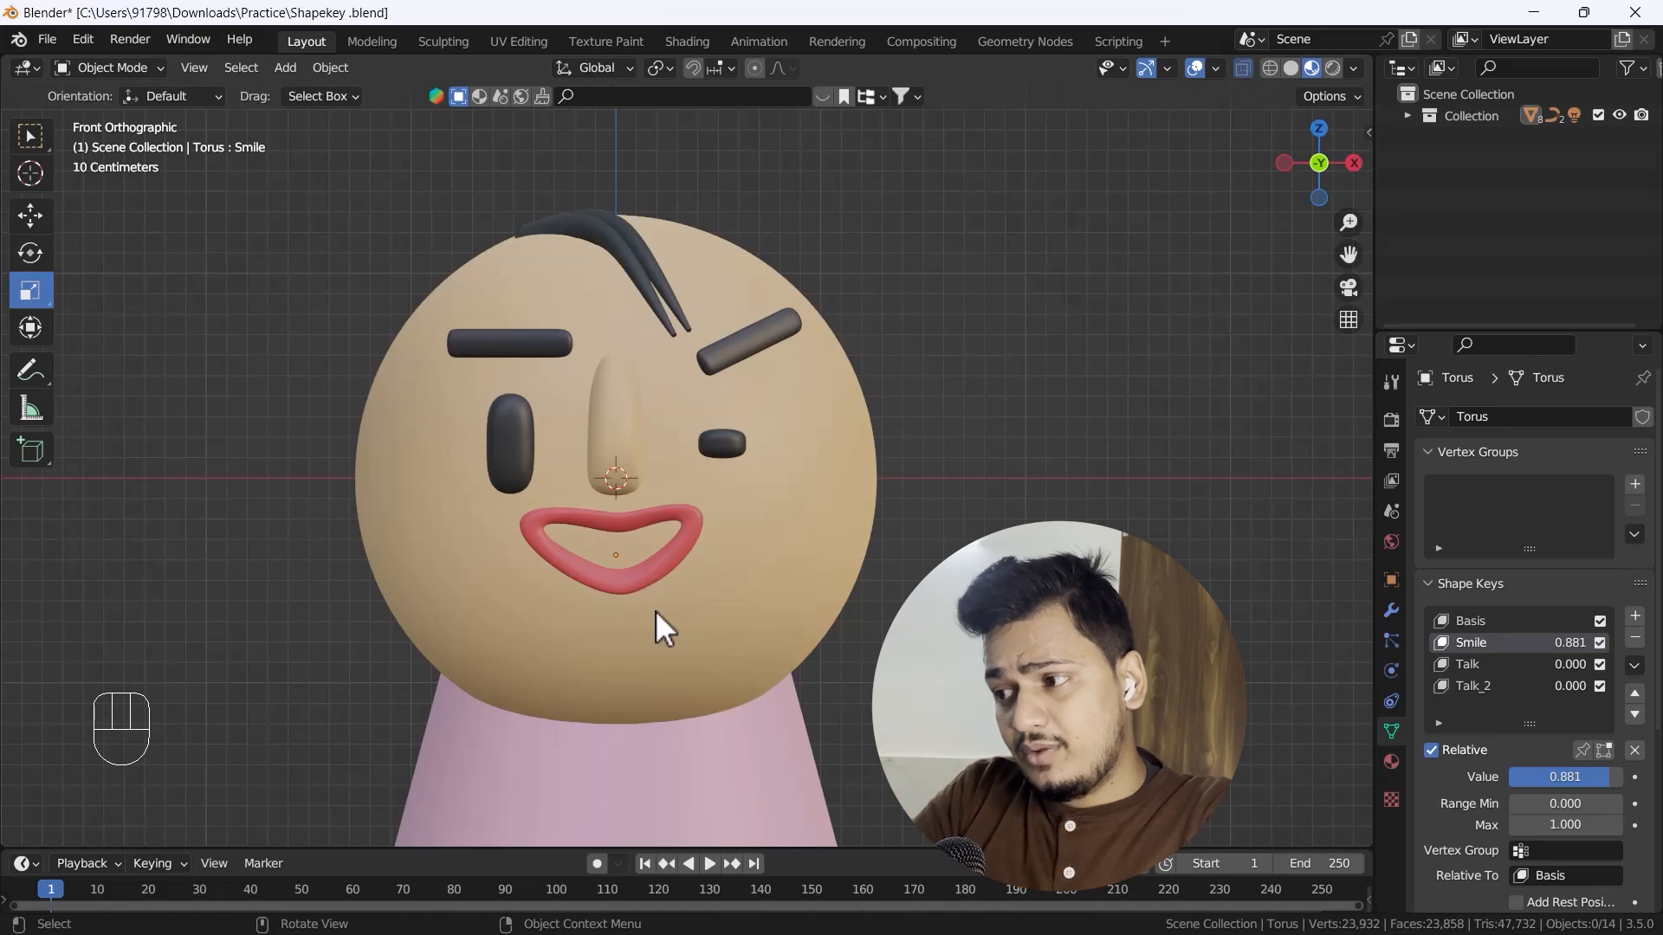
scroll(1499, 874, "down", 4)
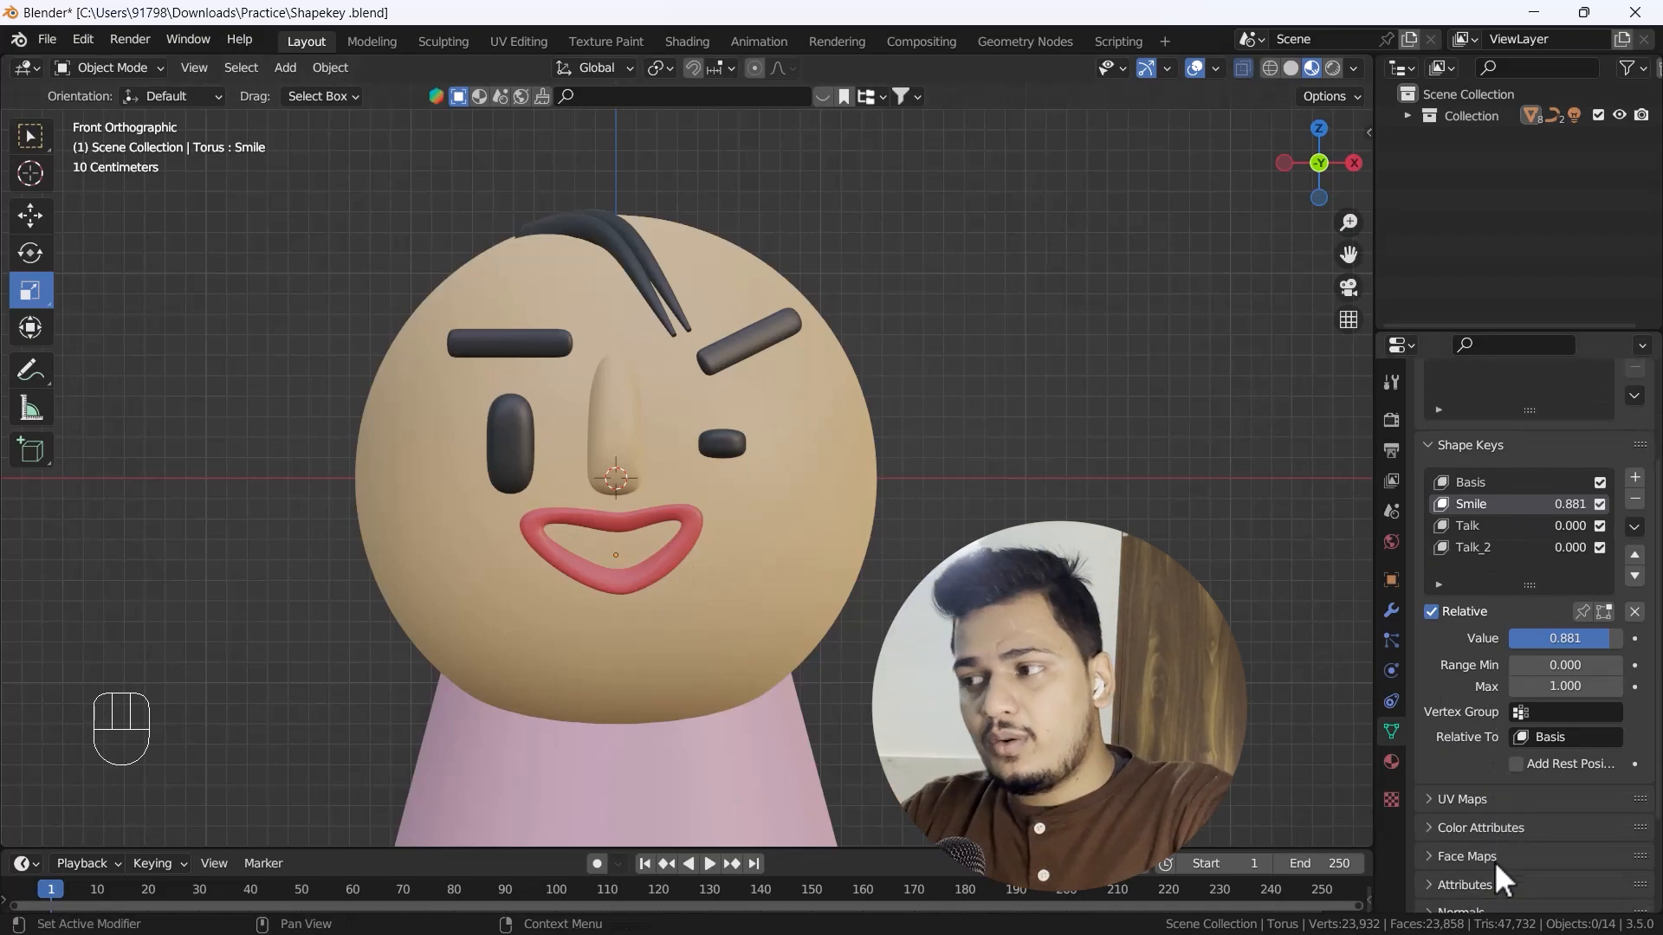